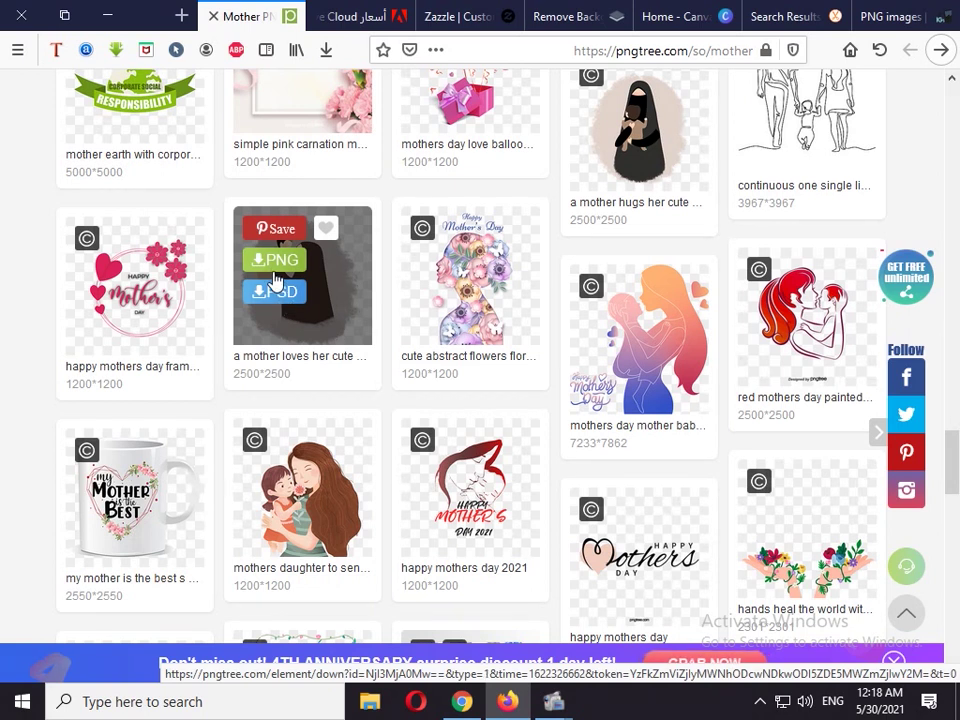
- Download the free PNG of the mother in black holding her baby, using the Facebook share option, and close the share window without posting
click(278, 263)
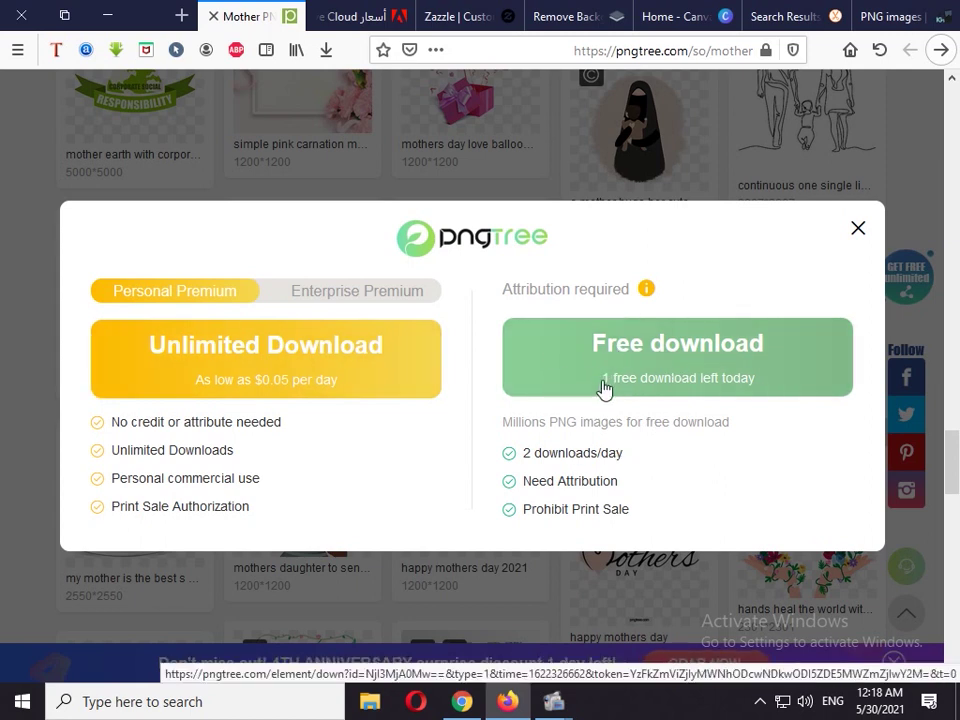
click(709, 359)
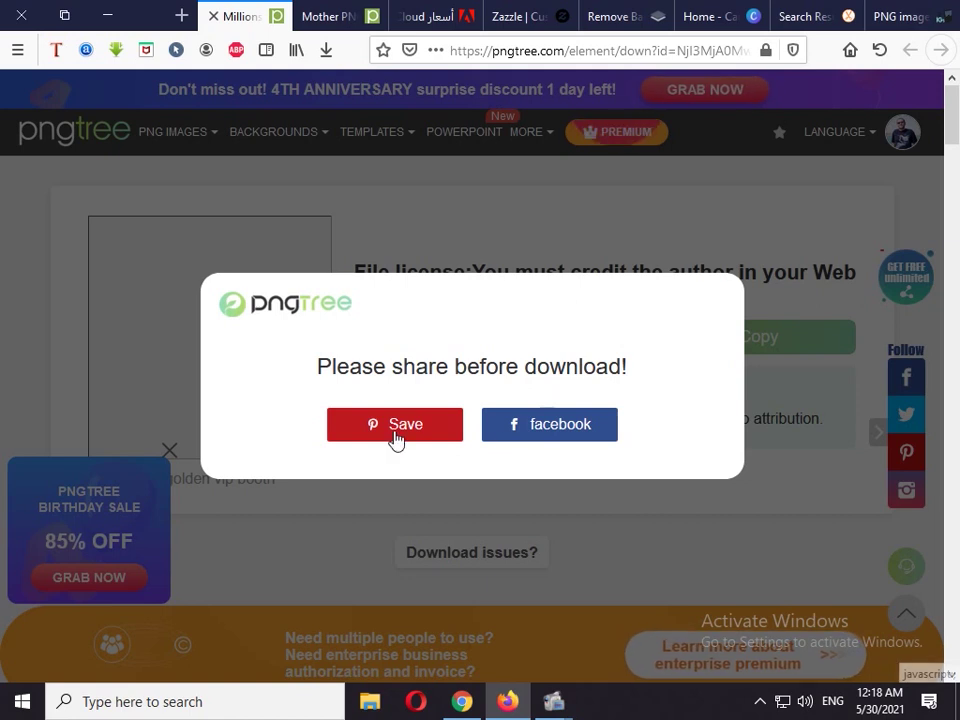
click(557, 424)
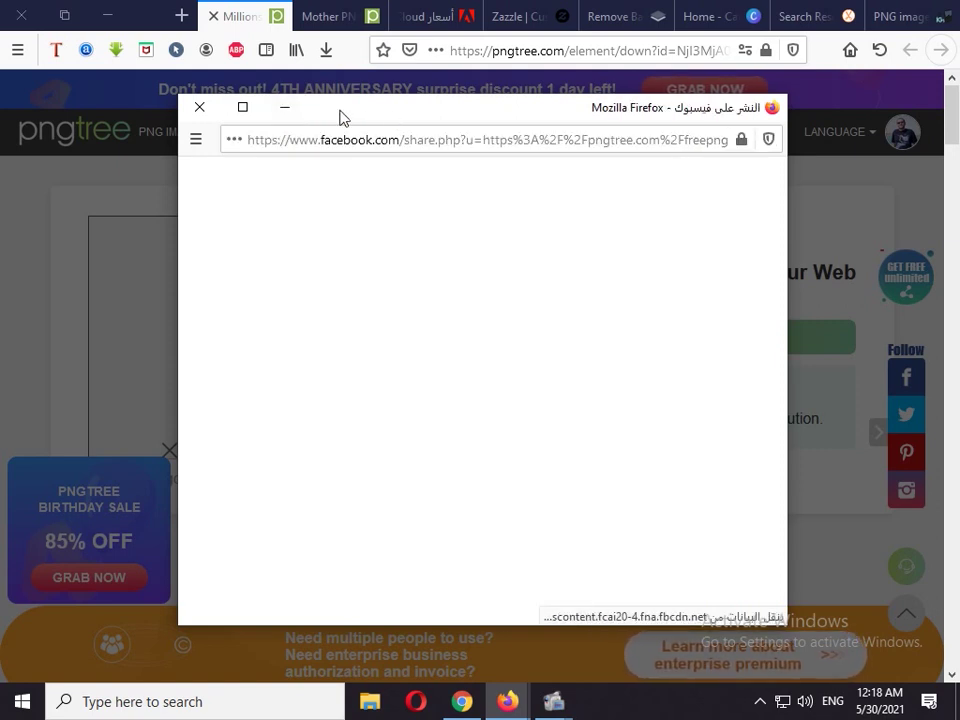
click(288, 114)
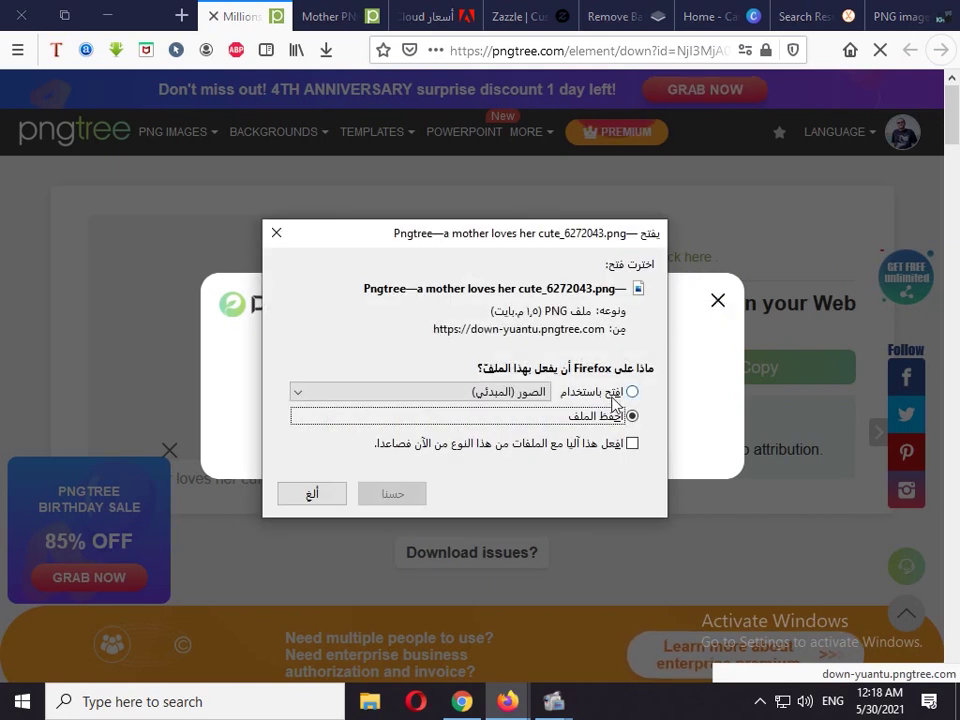
click(407, 500)
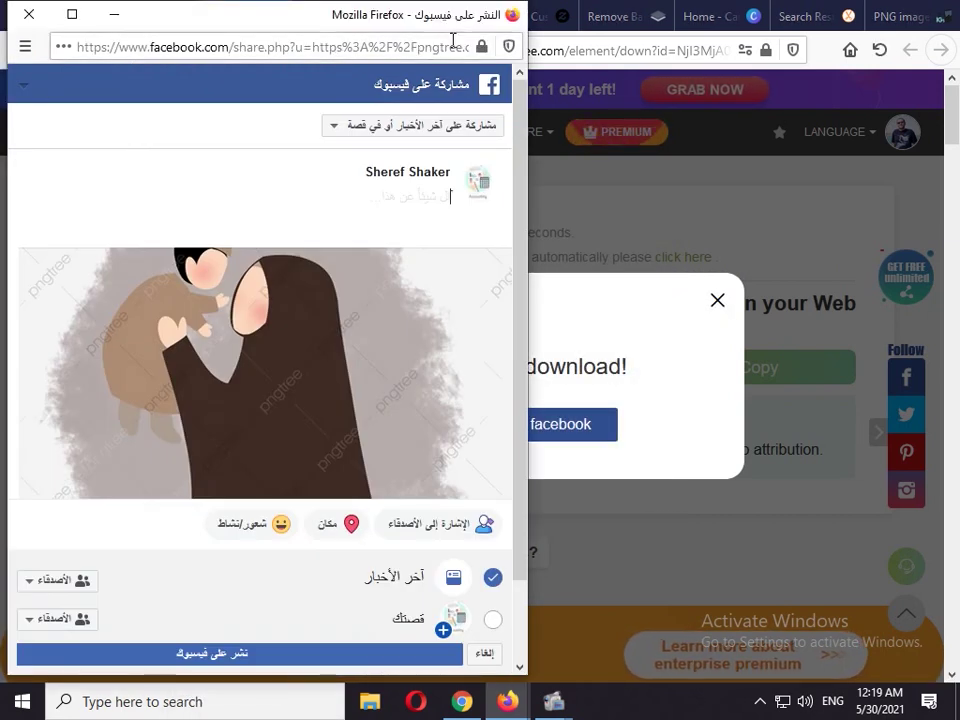
click(29, 14)
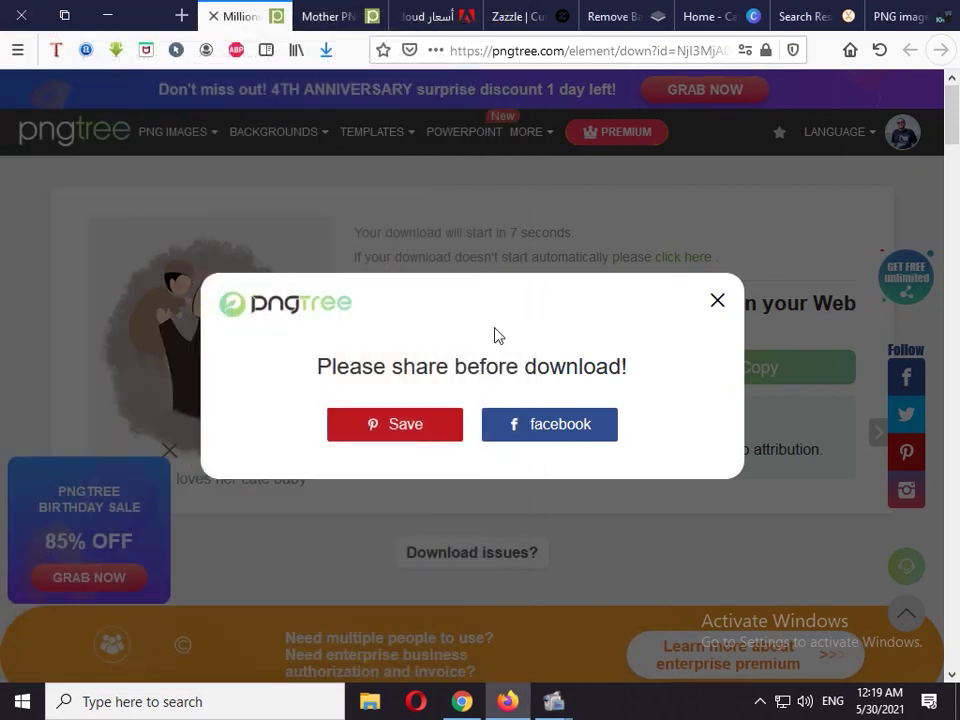
- Move the downloaded mother PNG from the Downloads folder to the desktop by cutting and pasting it
click(327, 50)
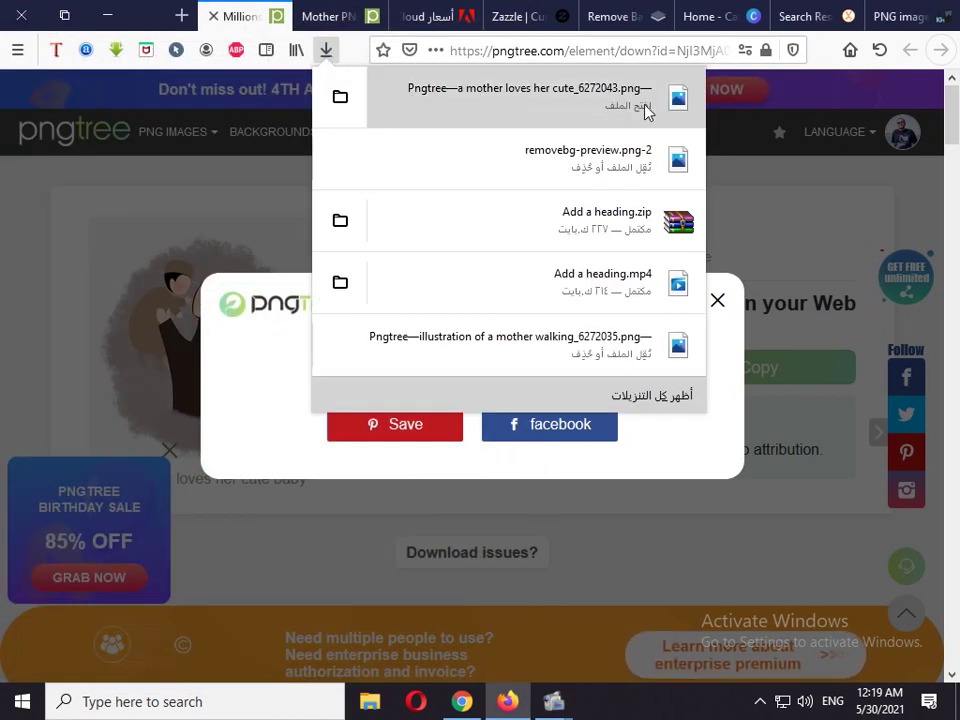
click(342, 105)
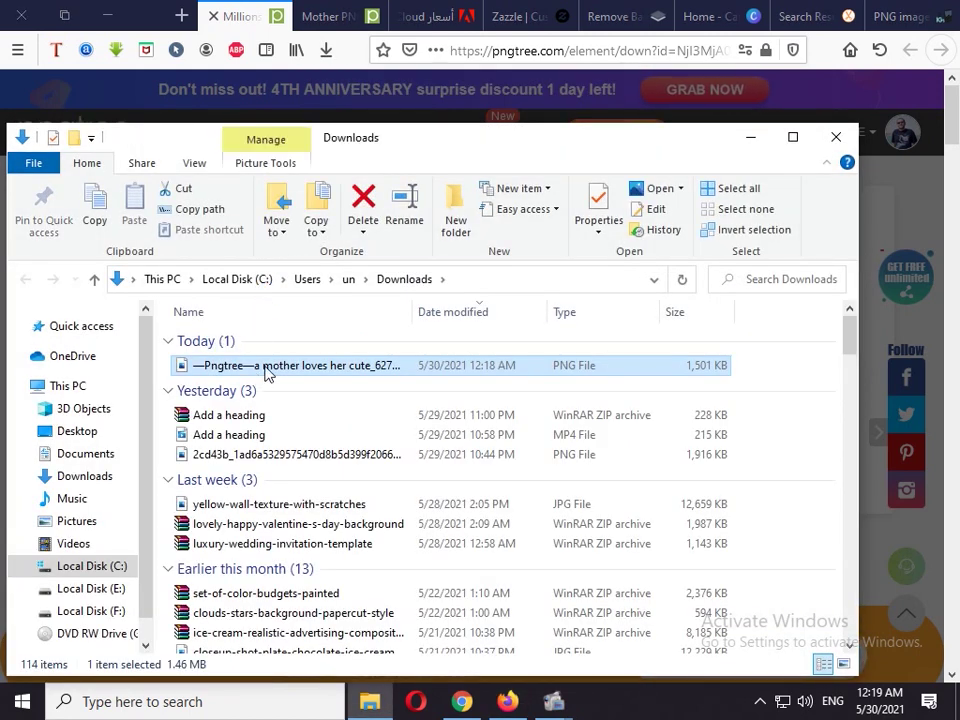
right_click(265, 366)
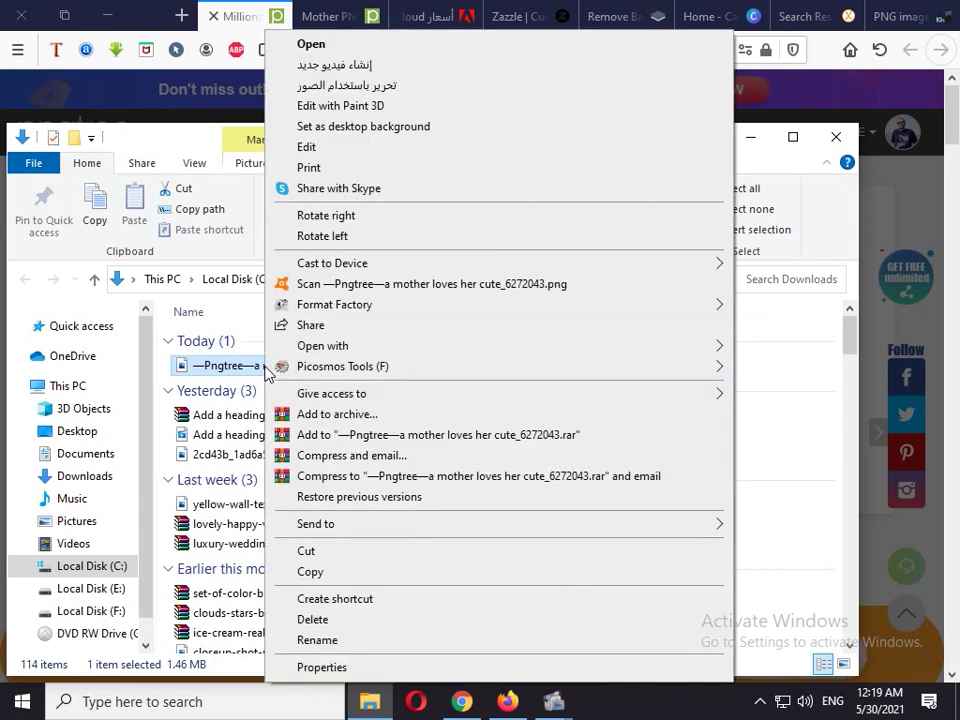
click(310, 551)
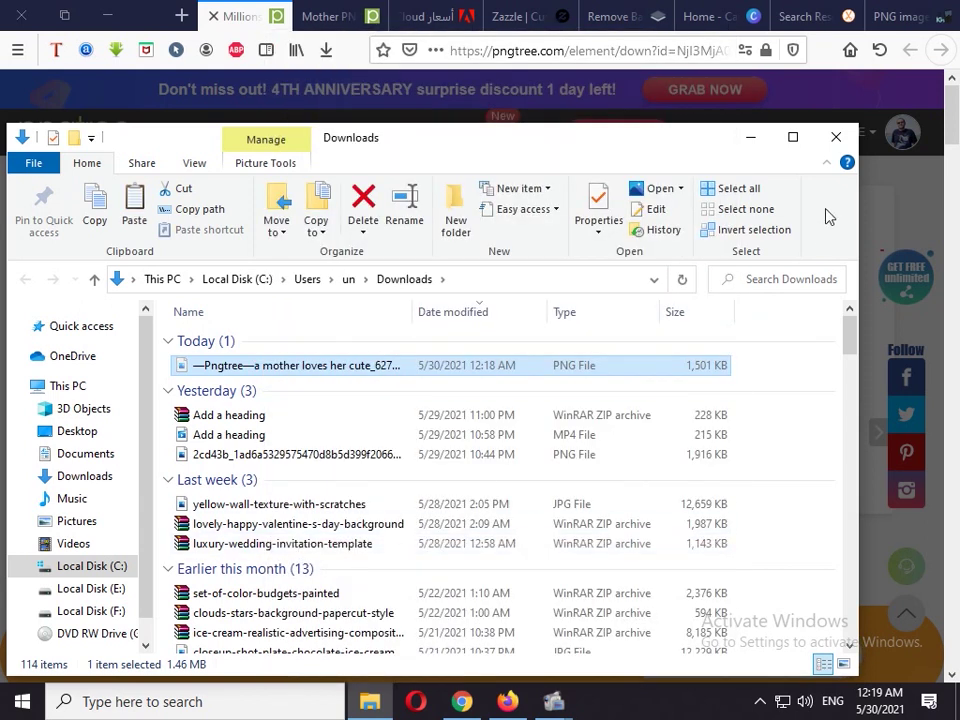
click(760, 147)
click(110, 16)
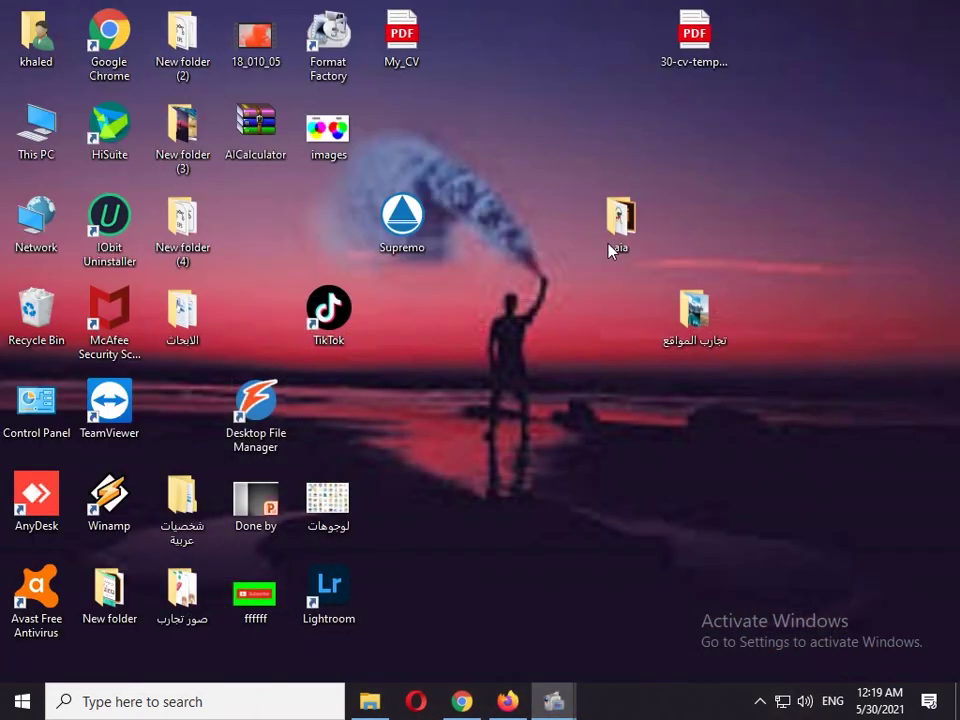
right_click(526, 276)
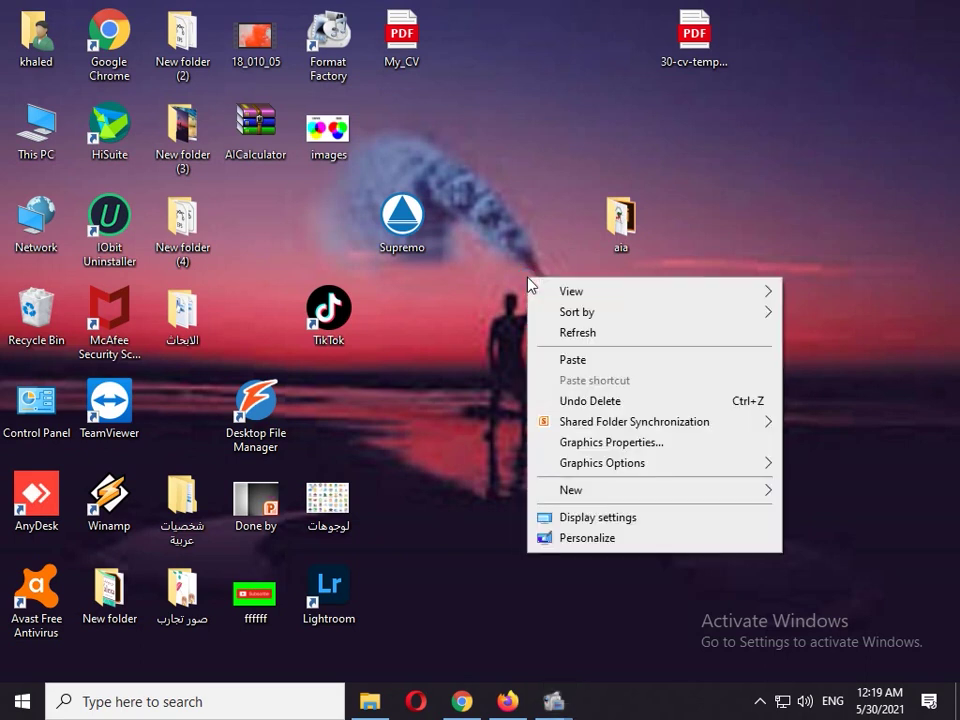
click(582, 361)
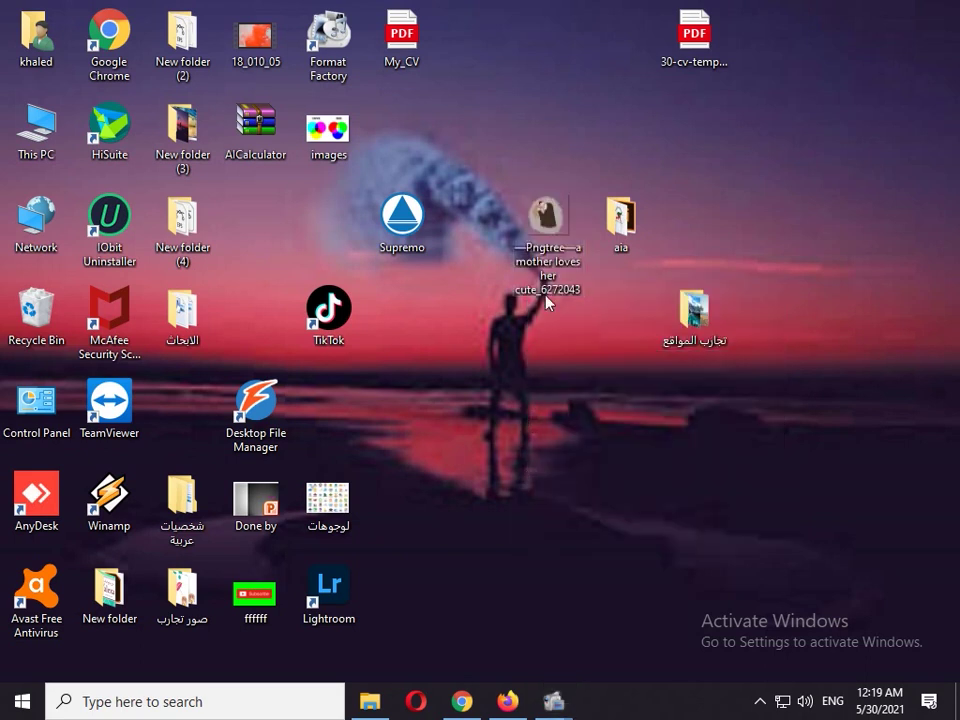
- Reposition the mother image's icon on the desktop to the empty spot above and beside the aia folder
drag(546, 302, 546, 384)
click(522, 505)
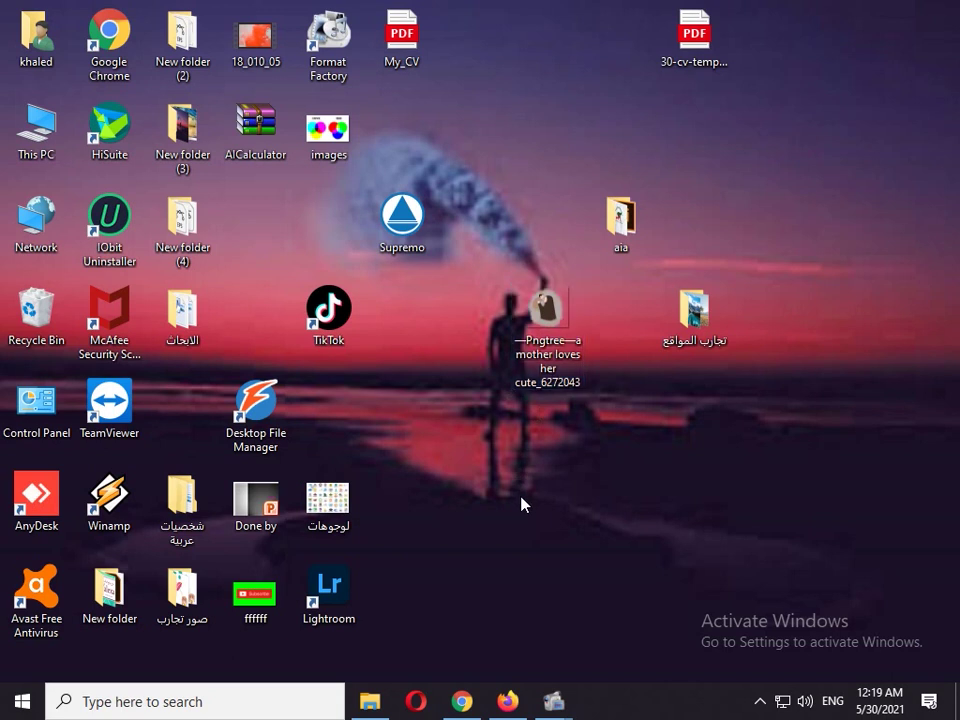
drag(548, 310, 565, 124)
click(503, 309)
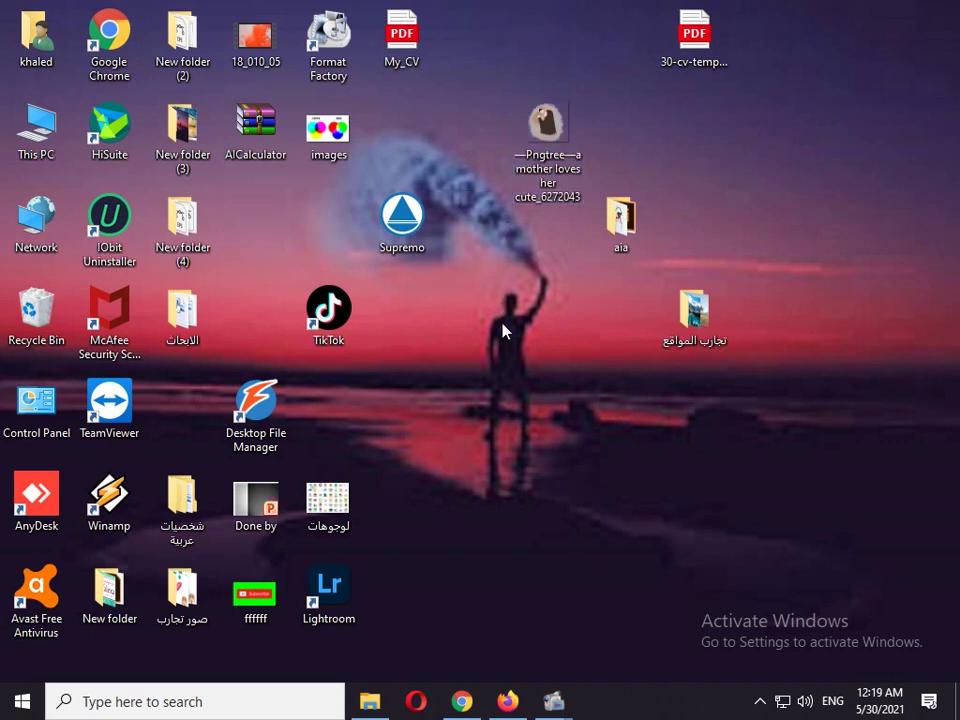
- Return to Firefox, dismiss the pngtree share prompt, and open the Snipstock site from the FreePNGs page
click(507, 701)
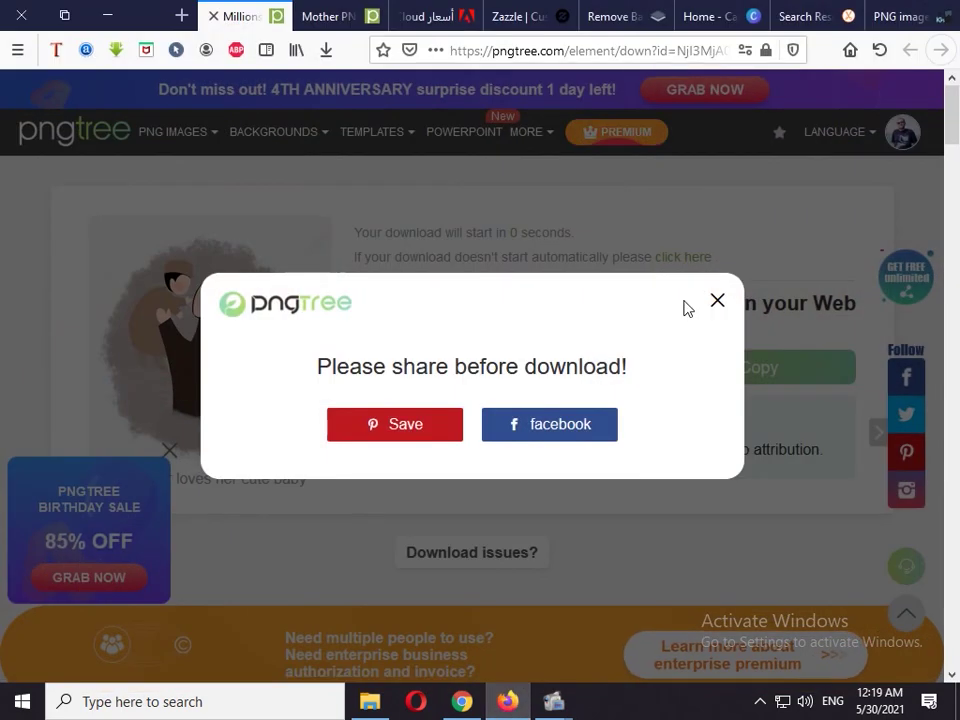
click(718, 302)
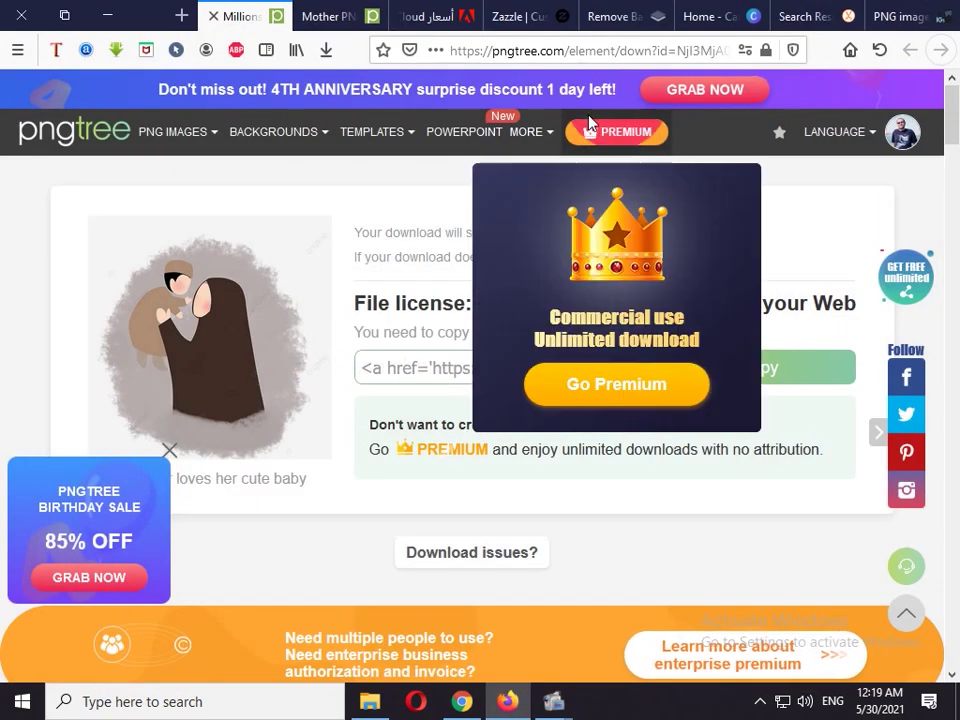
click(900, 17)
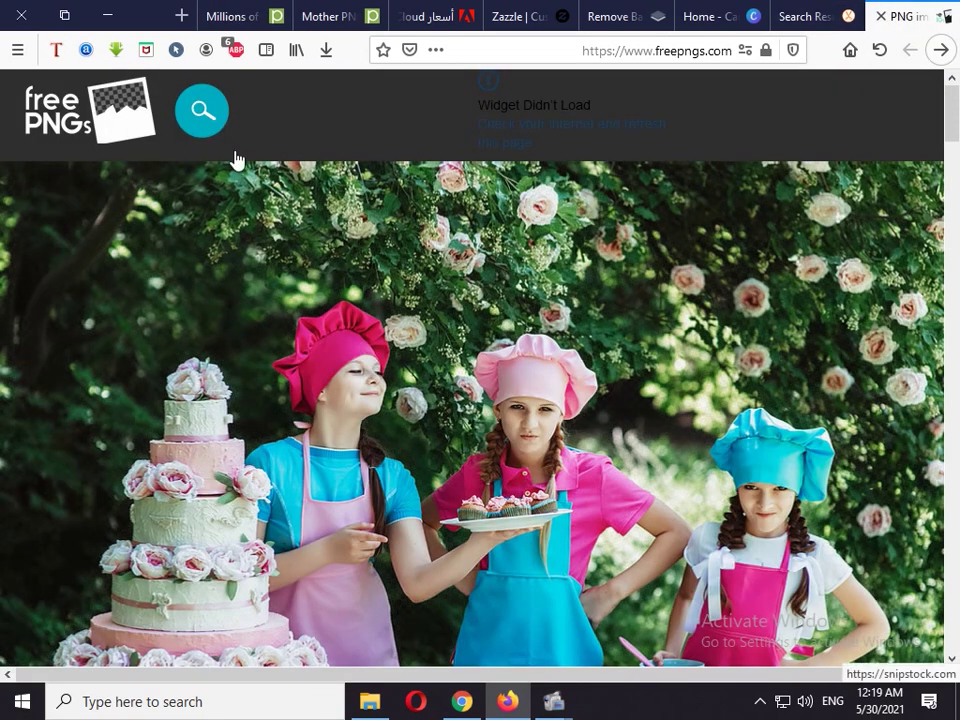
click(363, 229)
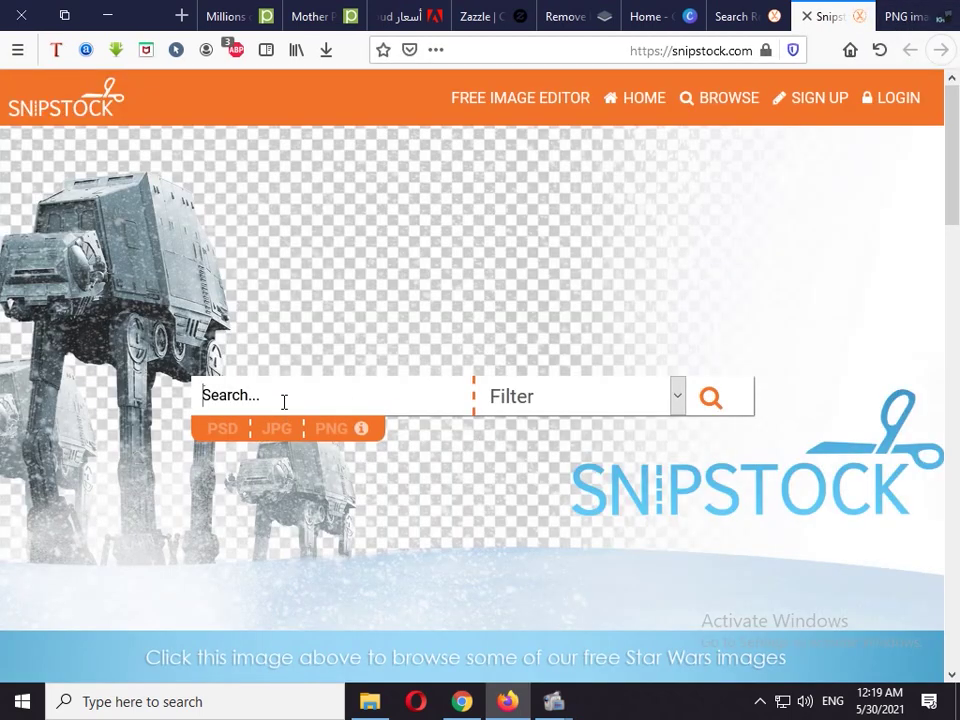
- Search Snipstock for "mother"
text(mo)
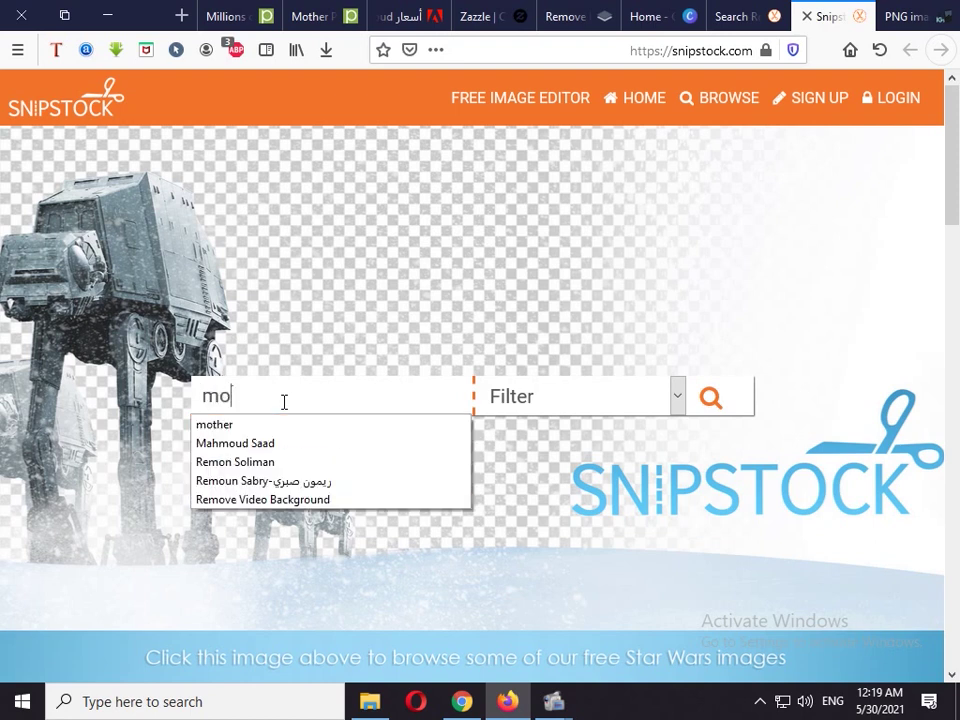
key(Down)
key(Return)
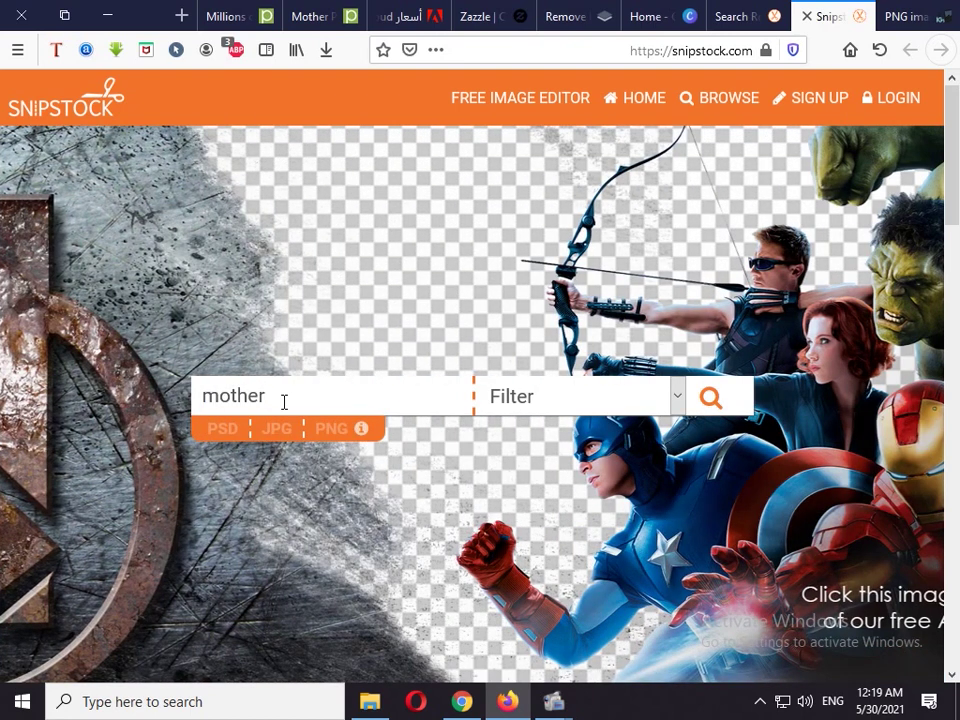
key(Return)
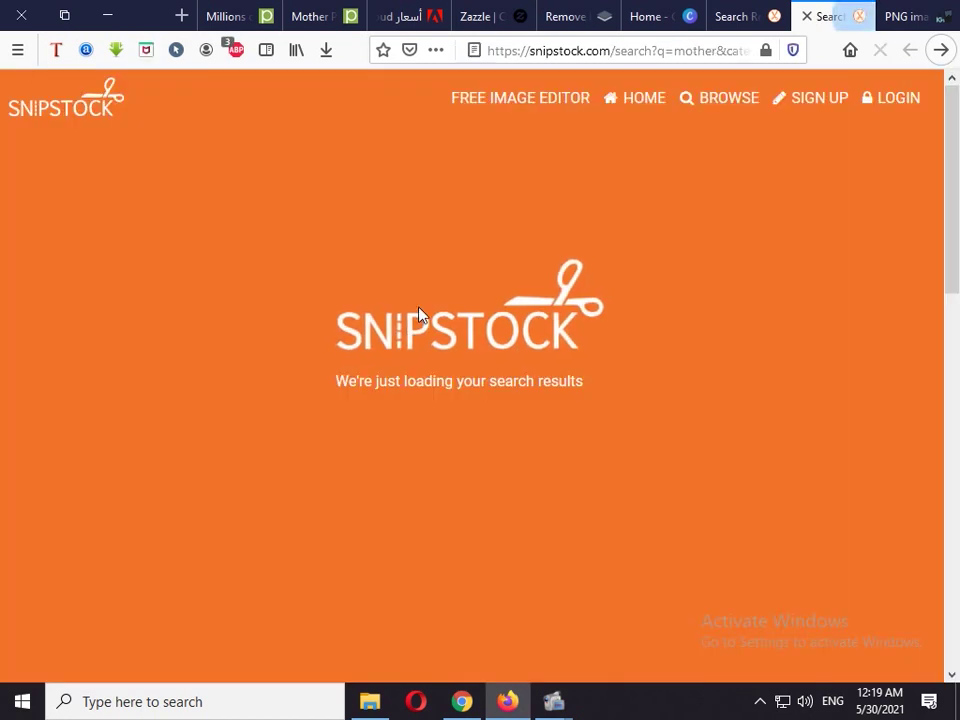
- Open the heart-shaped floral wreath from the search results and save its free Medium (1152px) PNG
scroll(420, 315, down, 2)
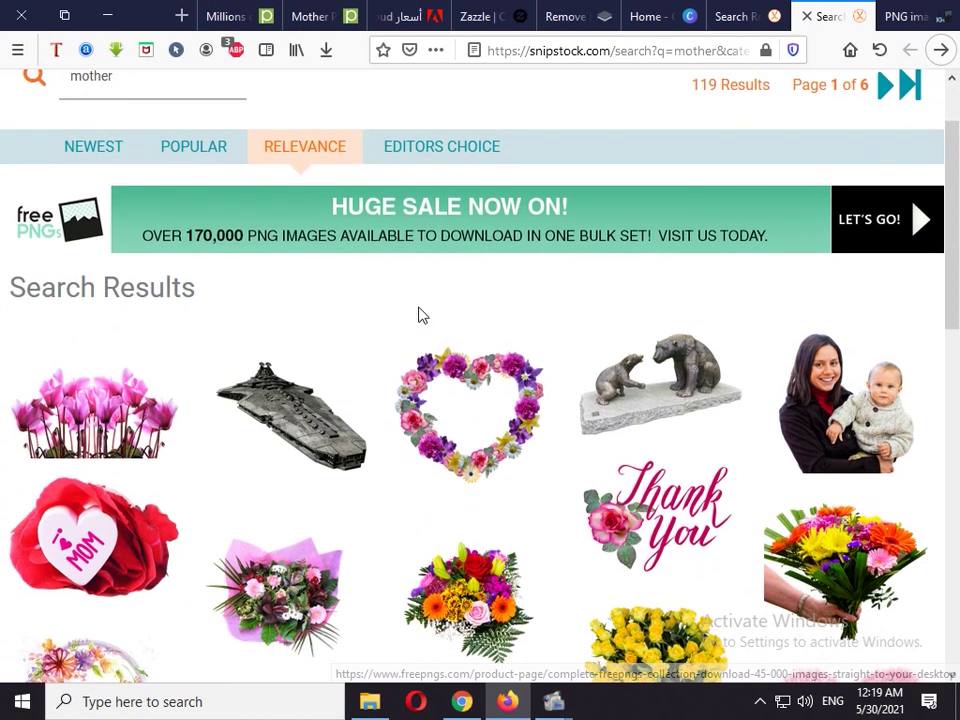
scroll(420, 315, up, 2)
scroll(420, 317, down, 2)
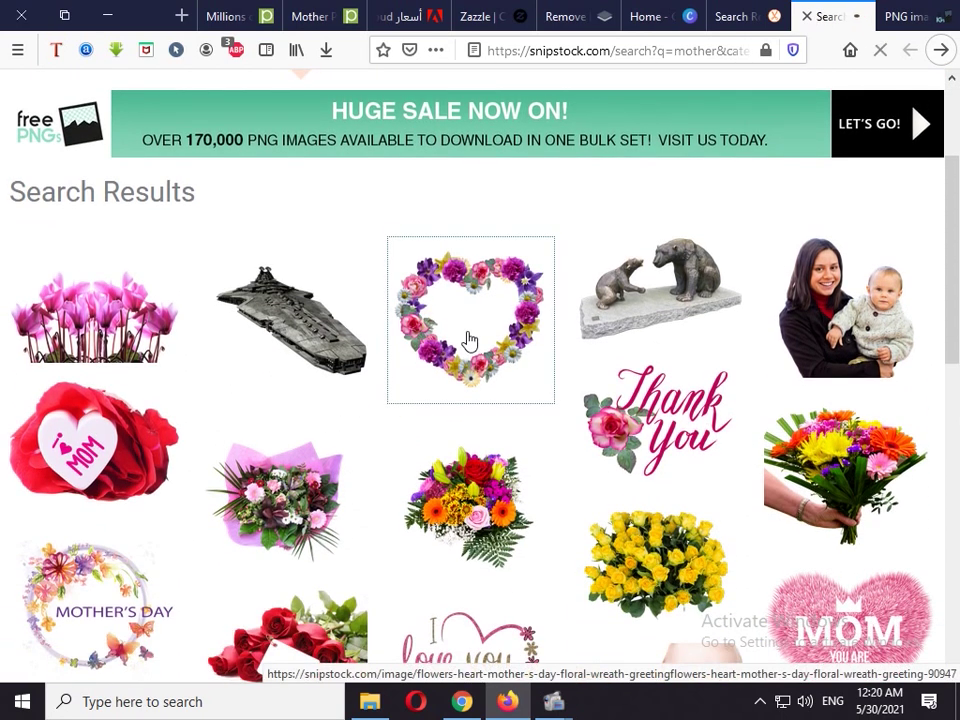
click(467, 339)
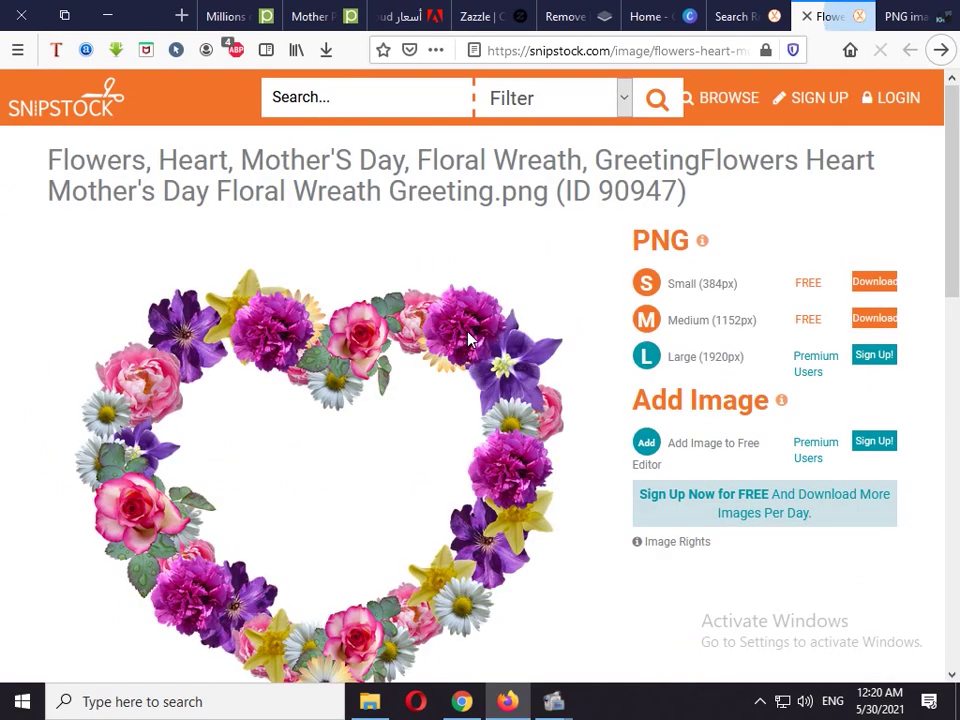
click(872, 318)
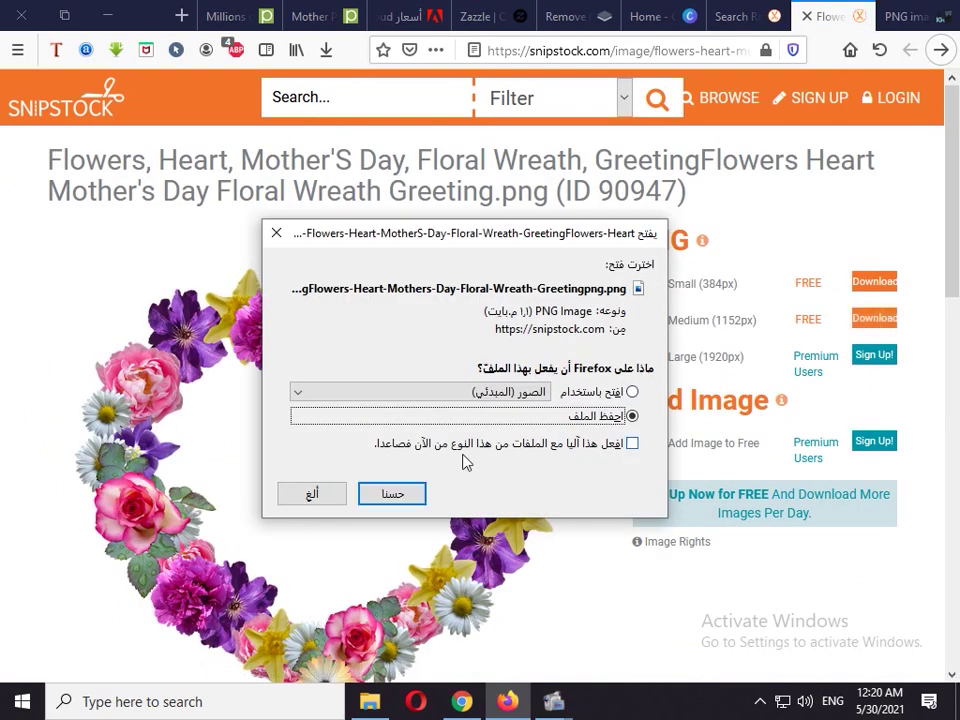
click(410, 493)
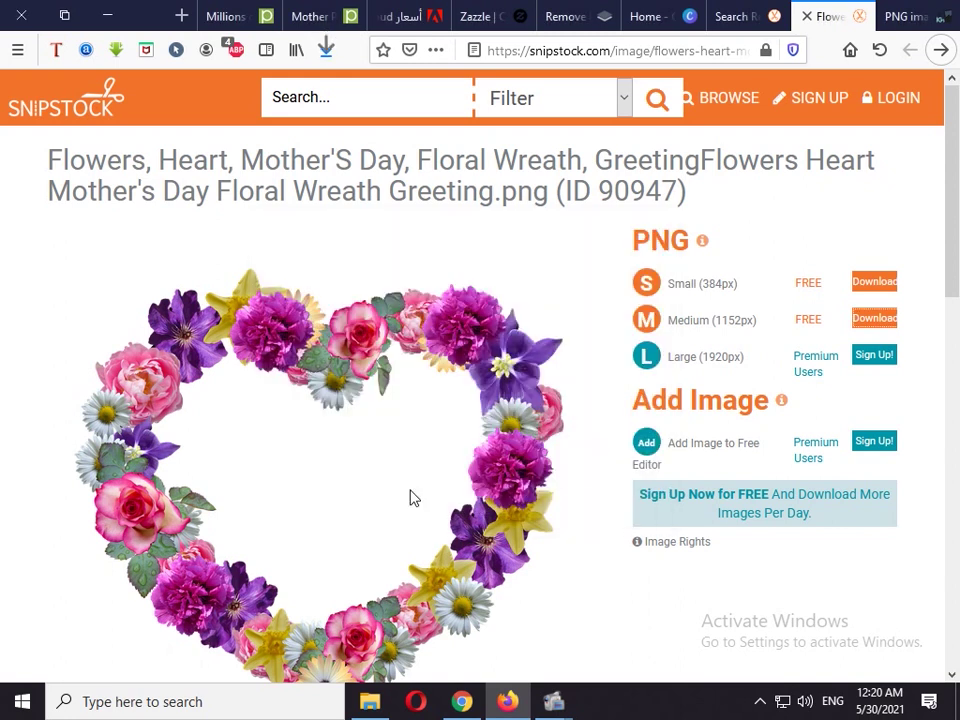
- Copy the downloaded floral heart PNG from the Downloads folder and paste it onto the desktop
click(326, 50)
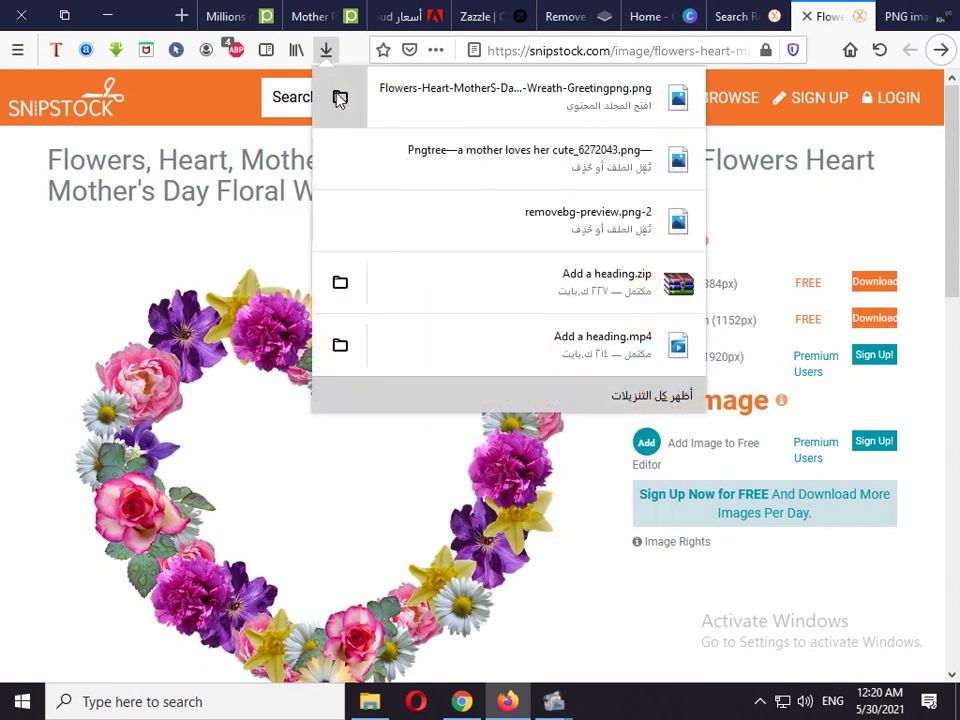
click(340, 97)
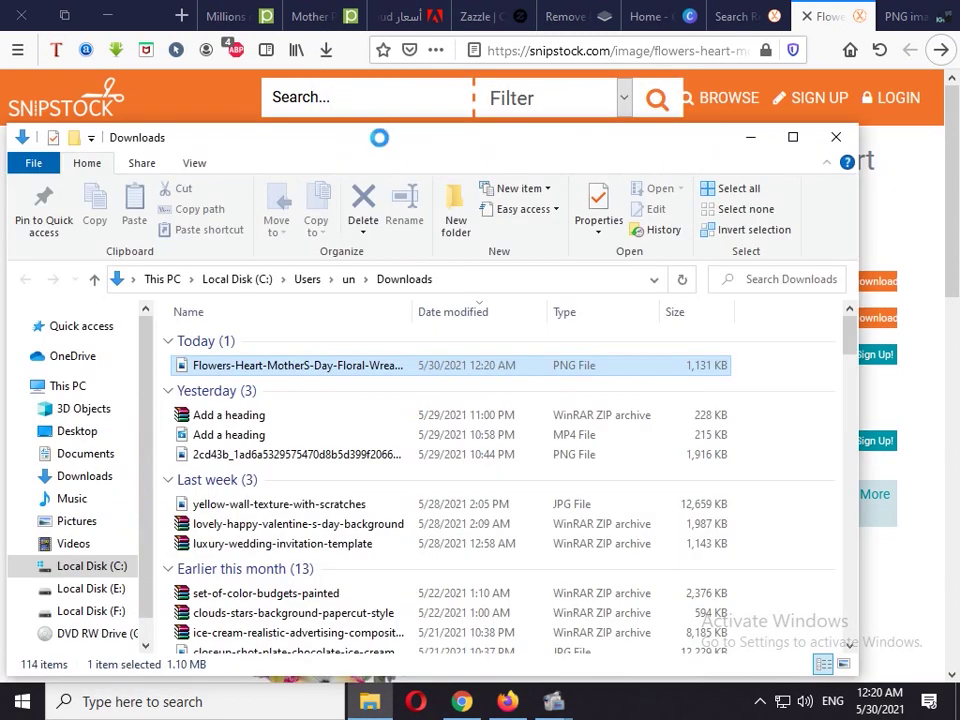
right_click(282, 366)
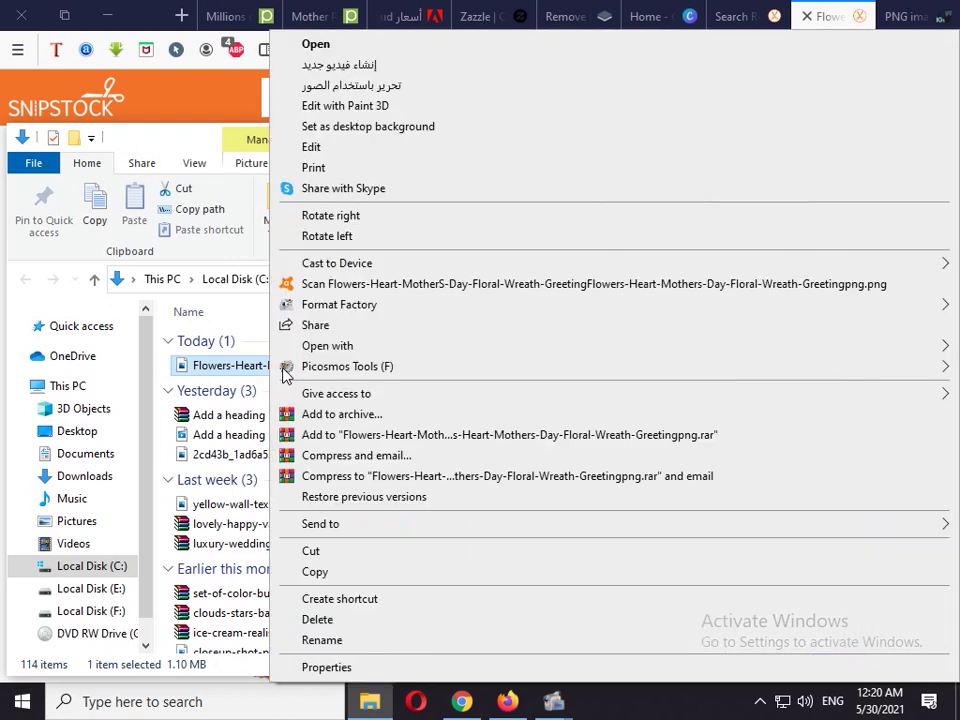
click(330, 571)
click(625, 112)
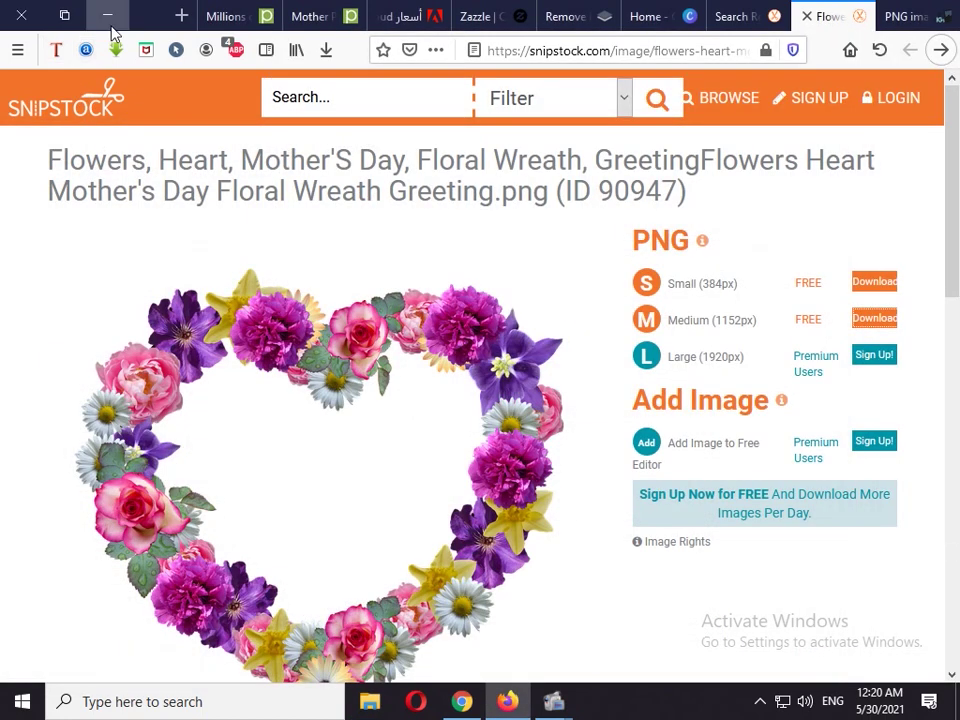
click(108, 20)
right_click(463, 355)
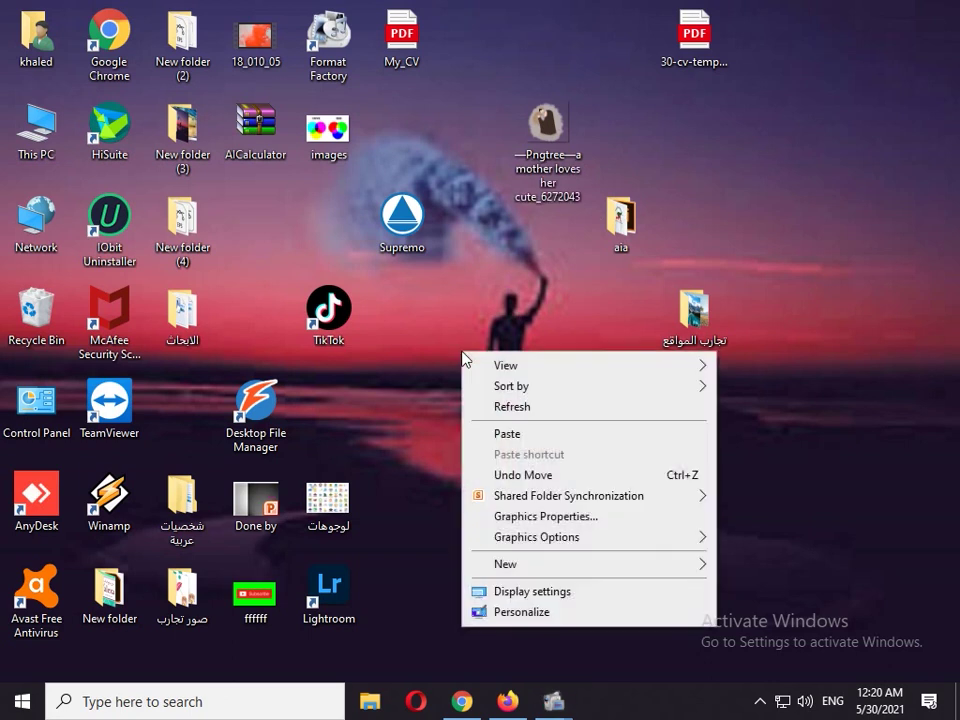
click(508, 434)
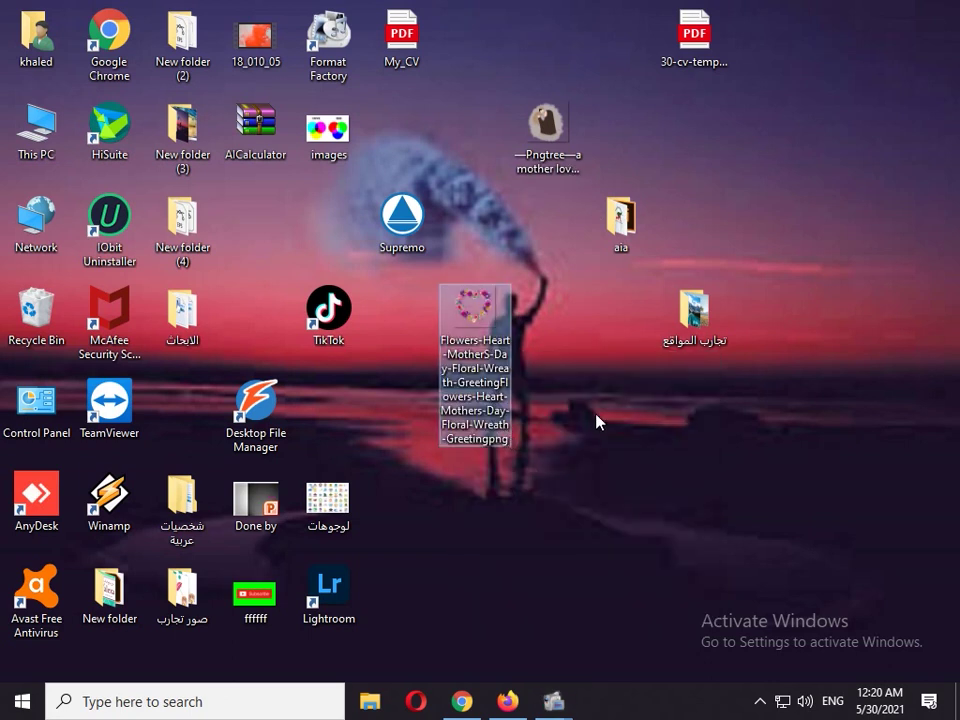
- Place the floral heart image's icon beside the mother image on the desktop and switch back to Firefox
drag(477, 322, 479, 146)
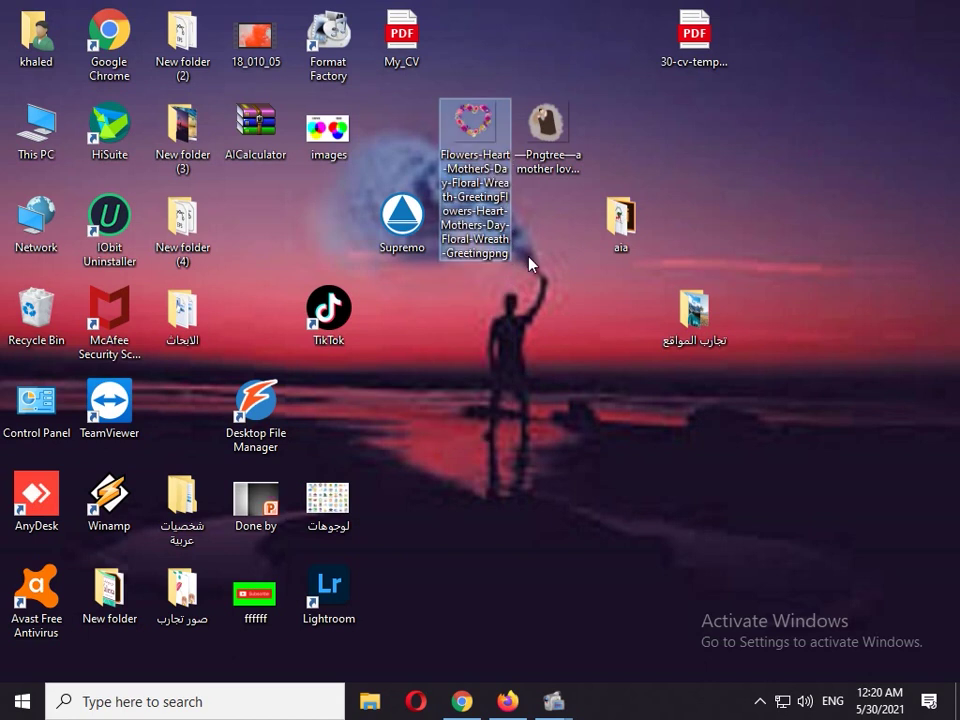
click(507, 701)
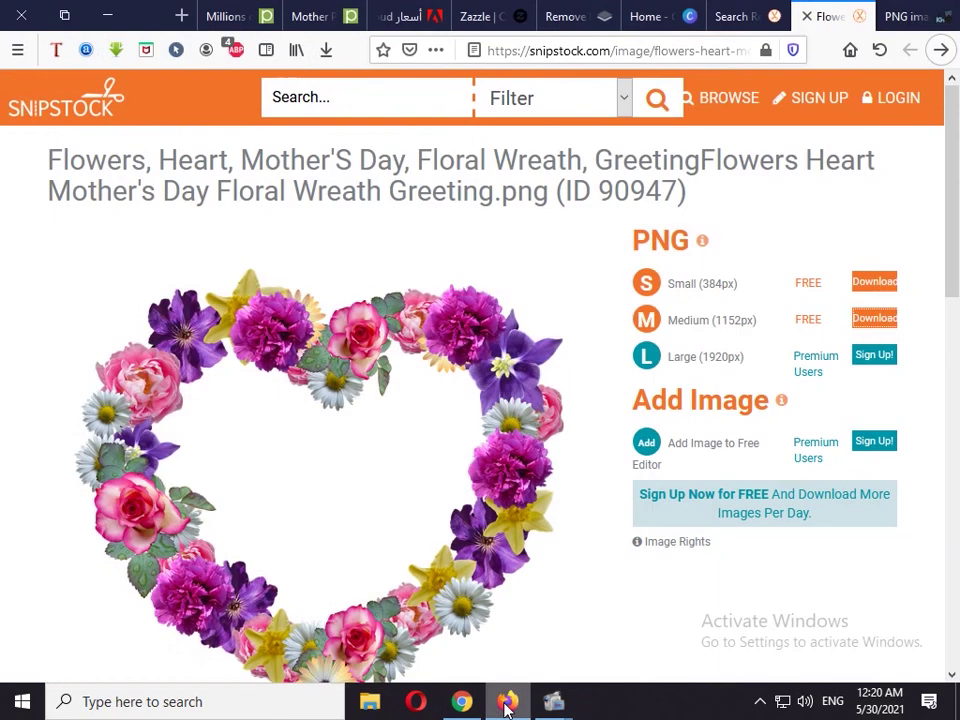
- Switch to Canva and examine the interface languages offered in the account settings
click(668, 18)
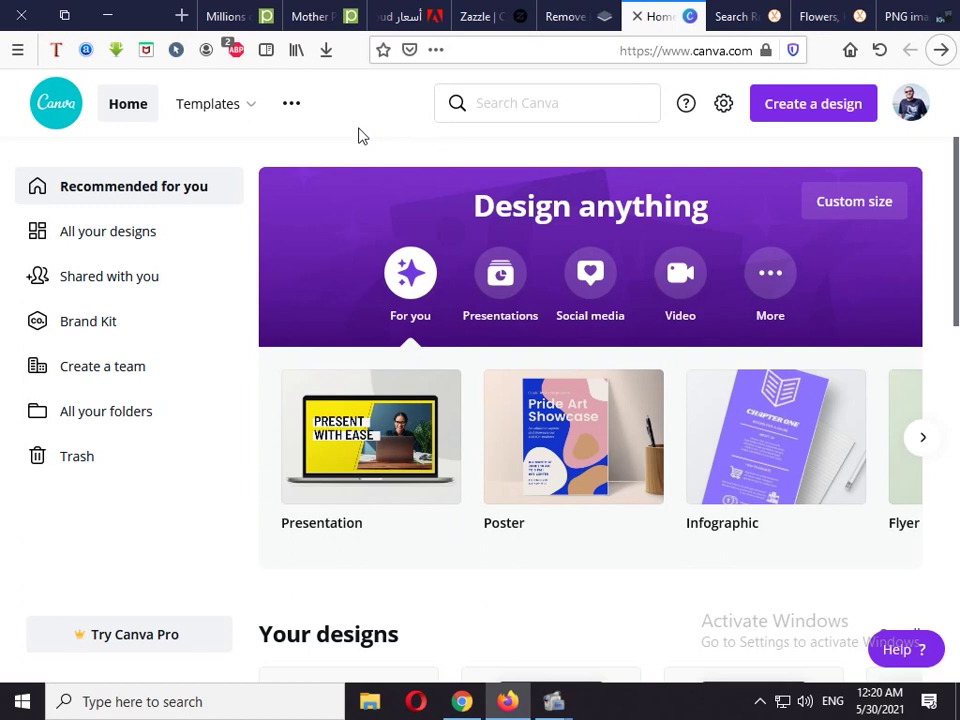
click(838, 113)
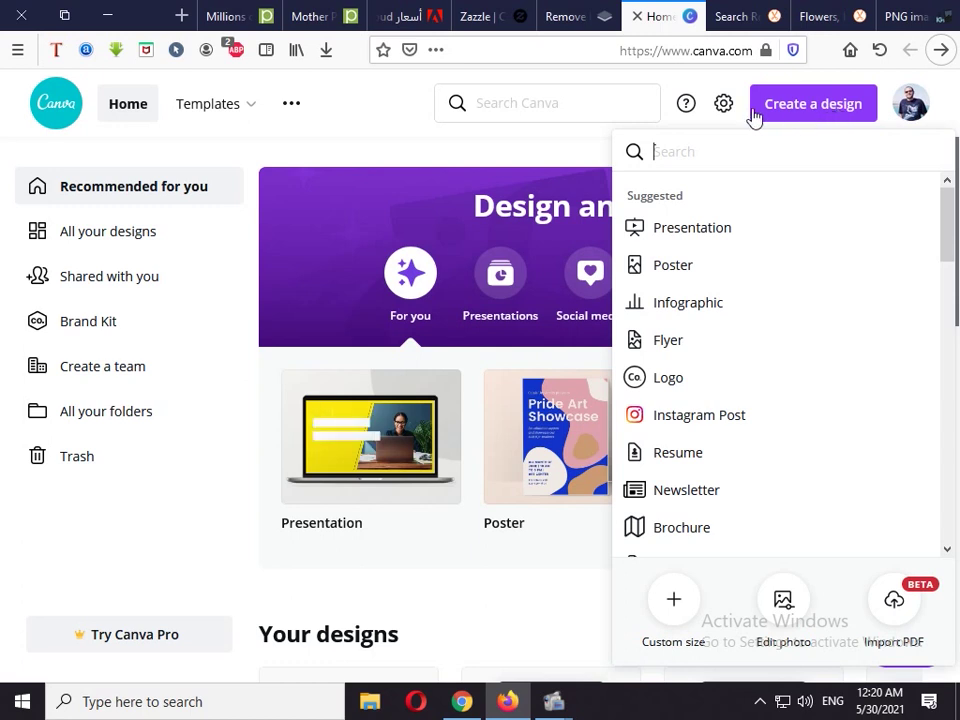
click(724, 106)
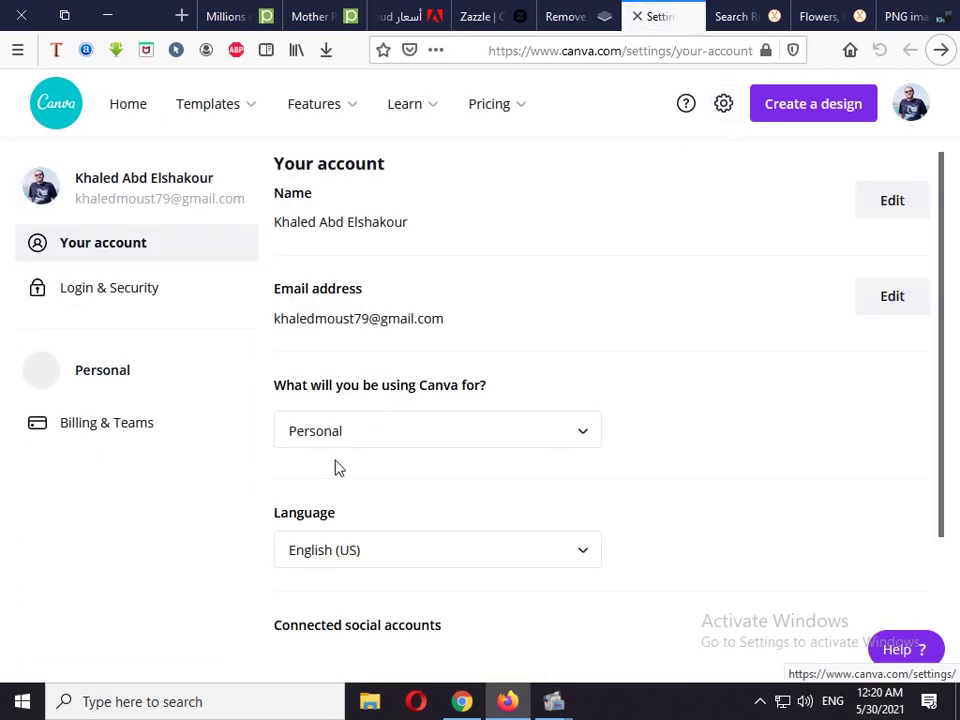
click(588, 557)
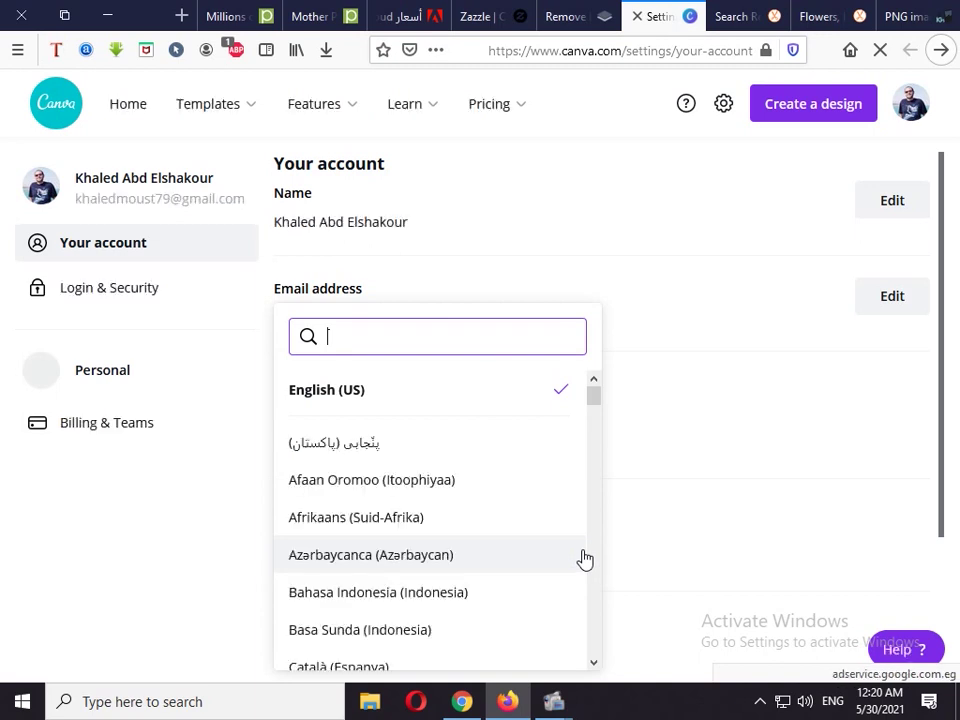
scroll(467, 456, down, 1)
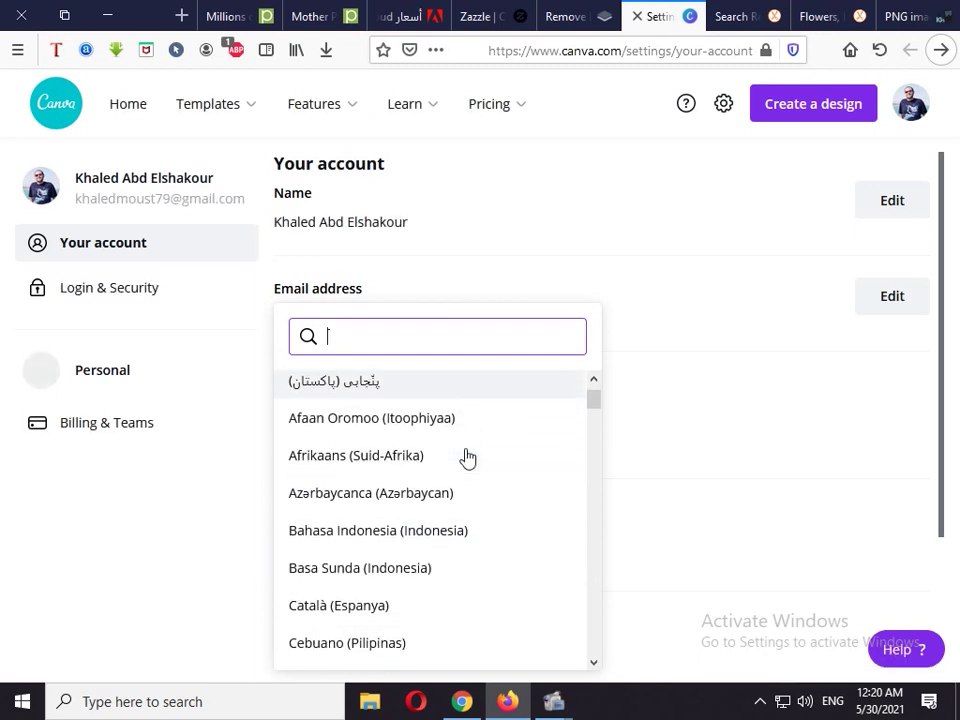
scroll(467, 457, down, 5)
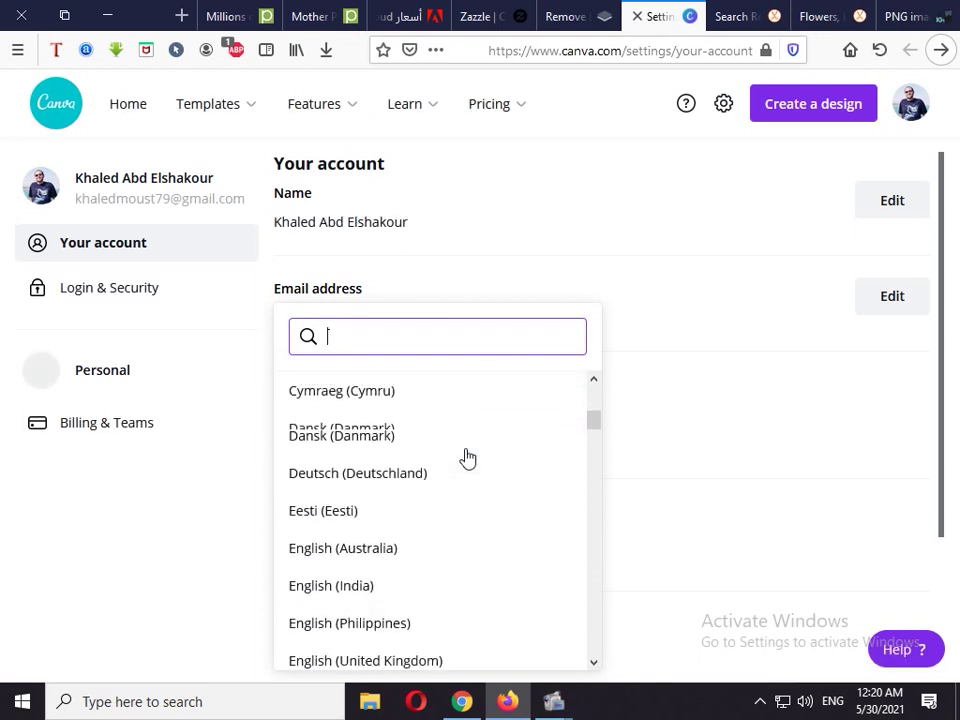
scroll(467, 457, down, 6)
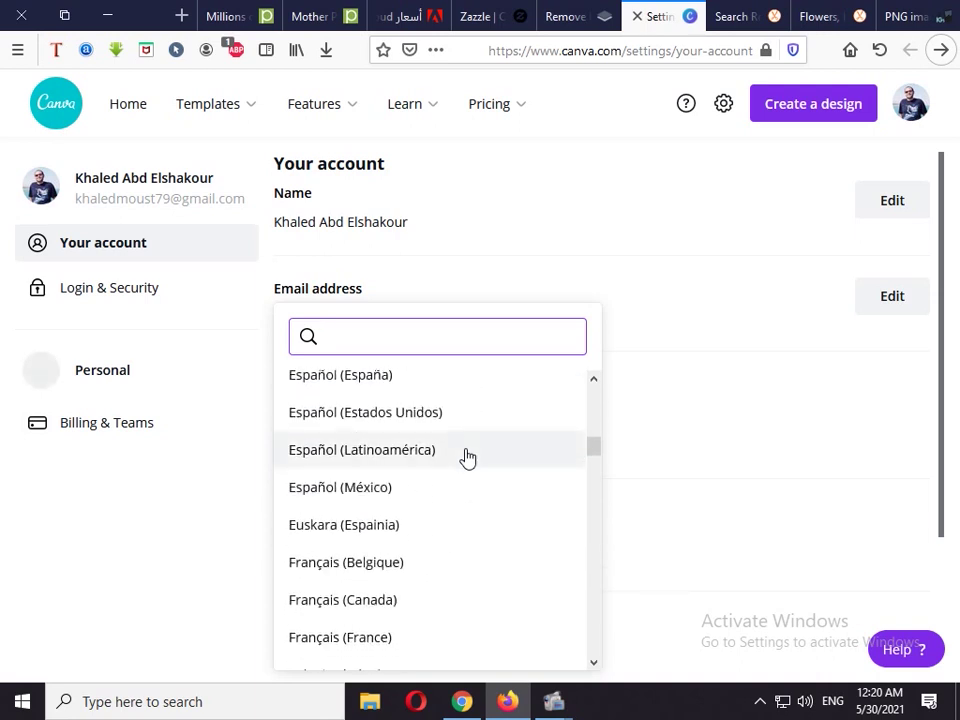
scroll(467, 457, down, 7)
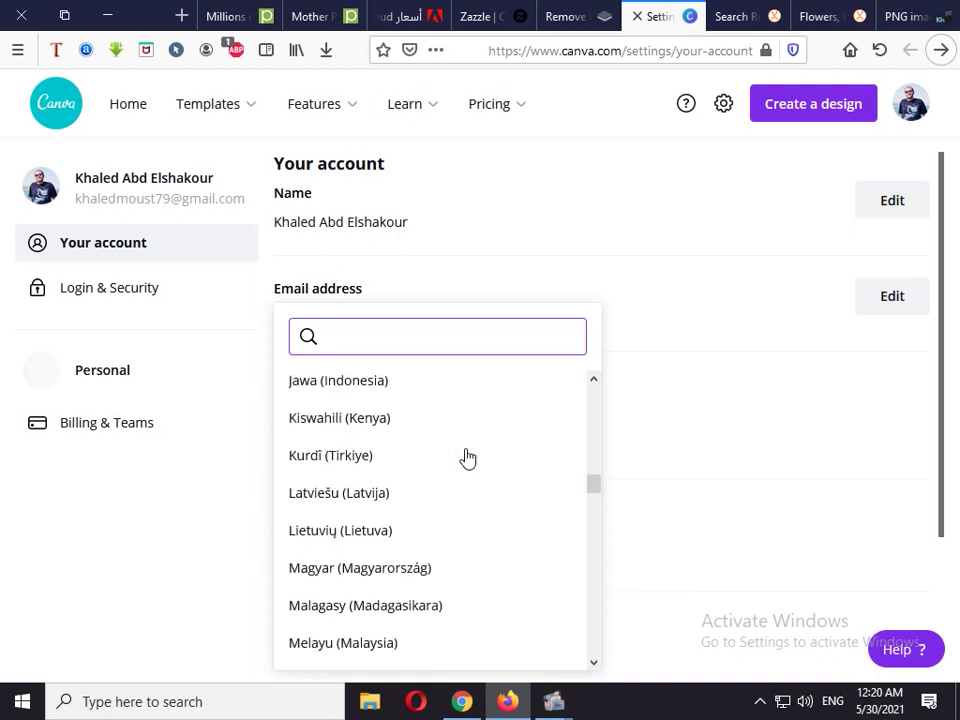
scroll(467, 457, up, 10)
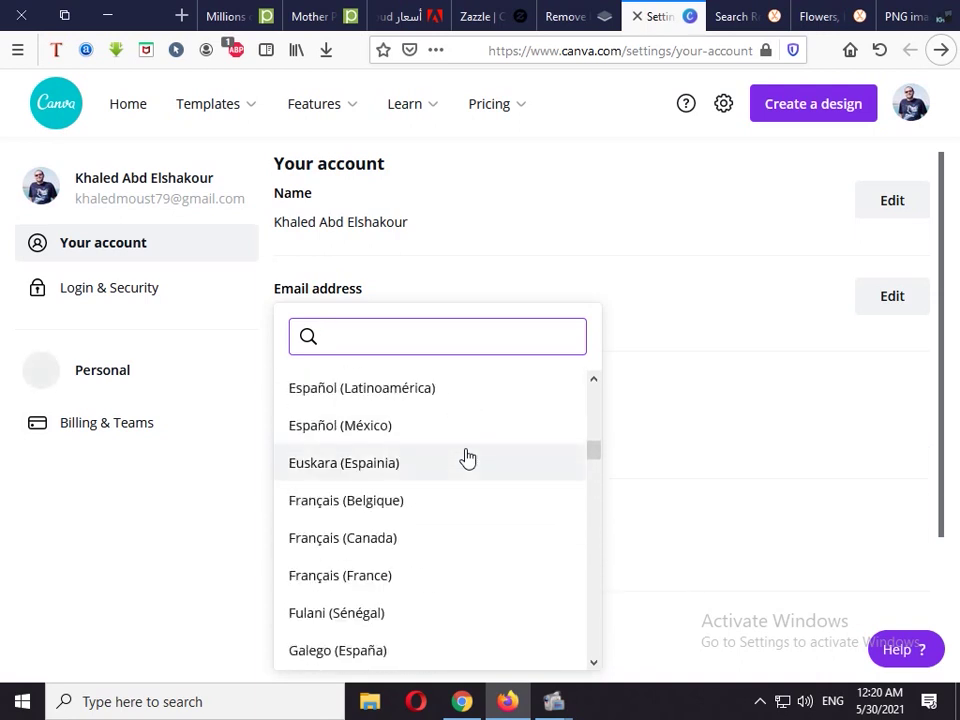
click(659, 220)
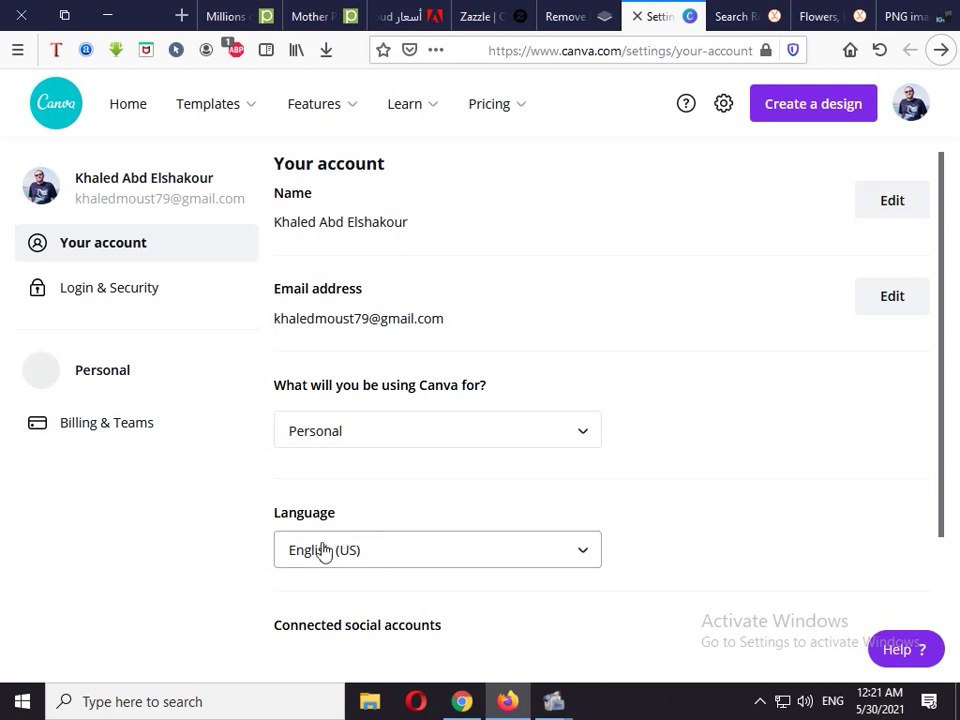
- Create a new T-Shirt design and set its page background to black
click(845, 110)
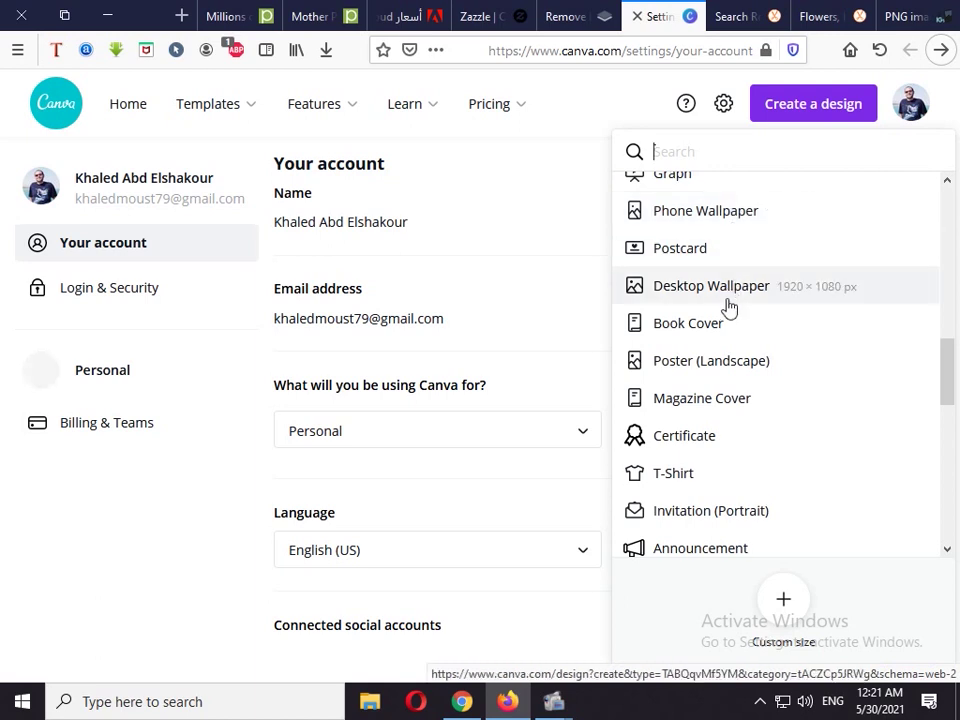
click(676, 476)
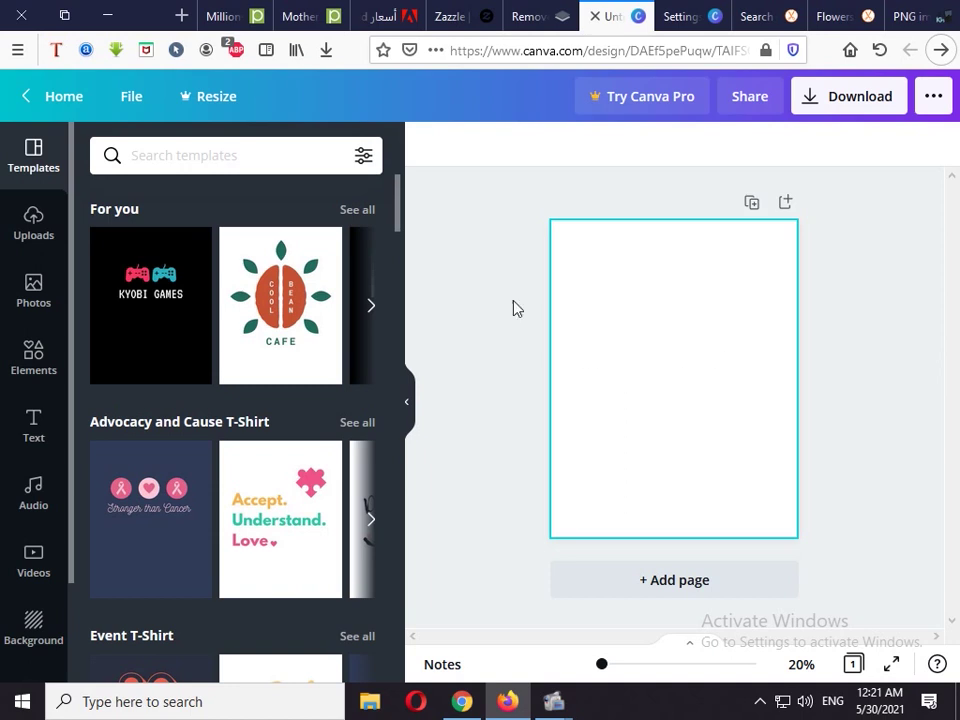
scroll(34, 450, down, 2)
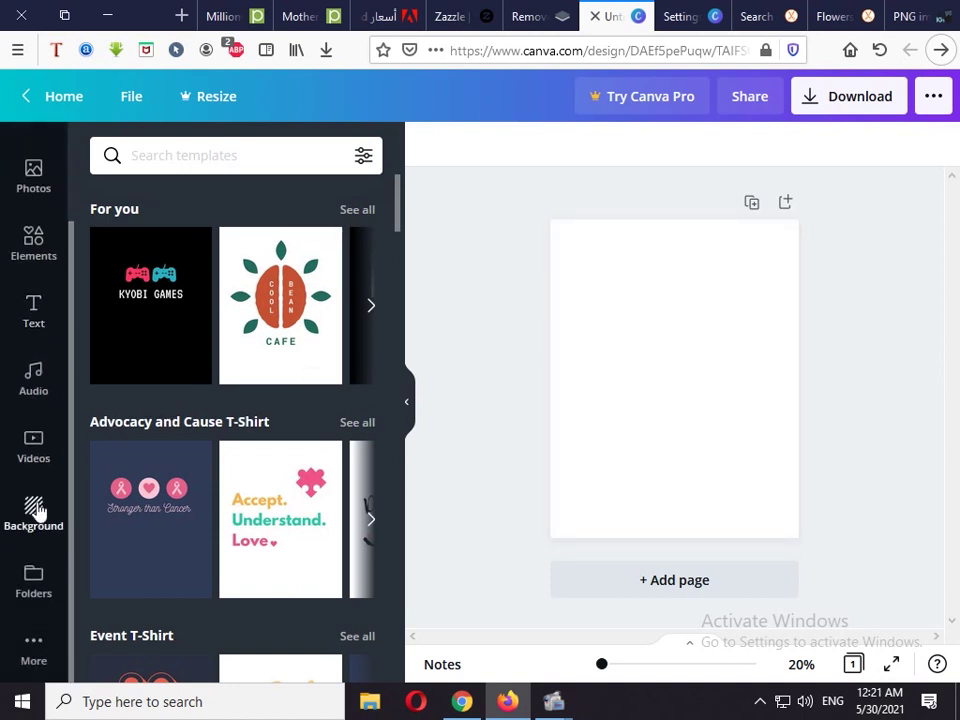
click(33, 512)
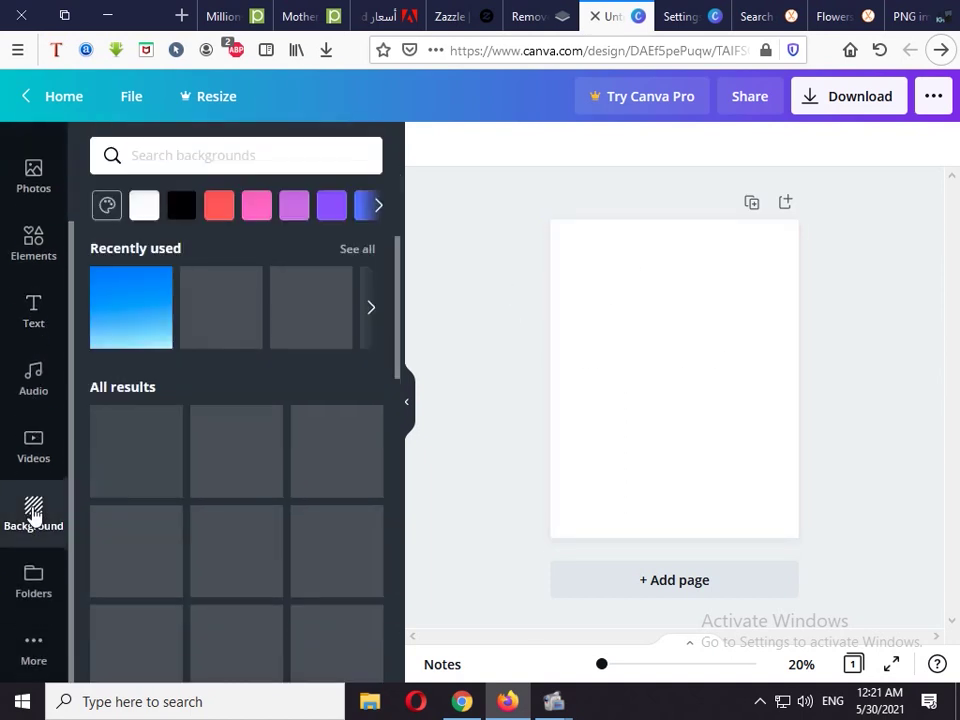
click(180, 206)
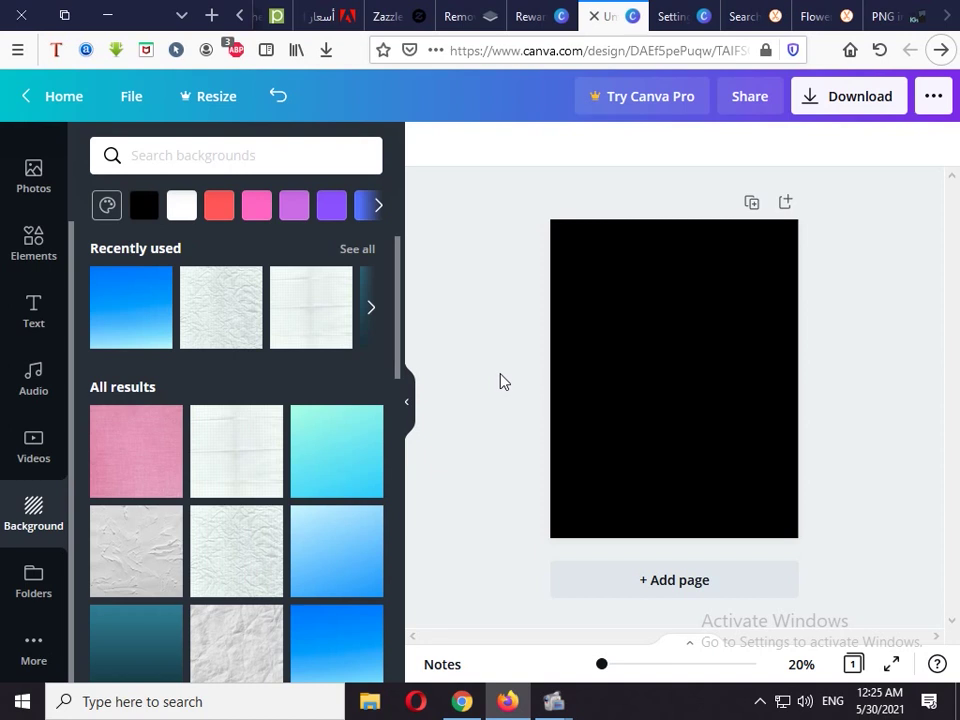
- Upload the floral heart PNG and the Pngtree mother PNG from the desktop to the design's uploads
scroll(33, 460, up, 2)
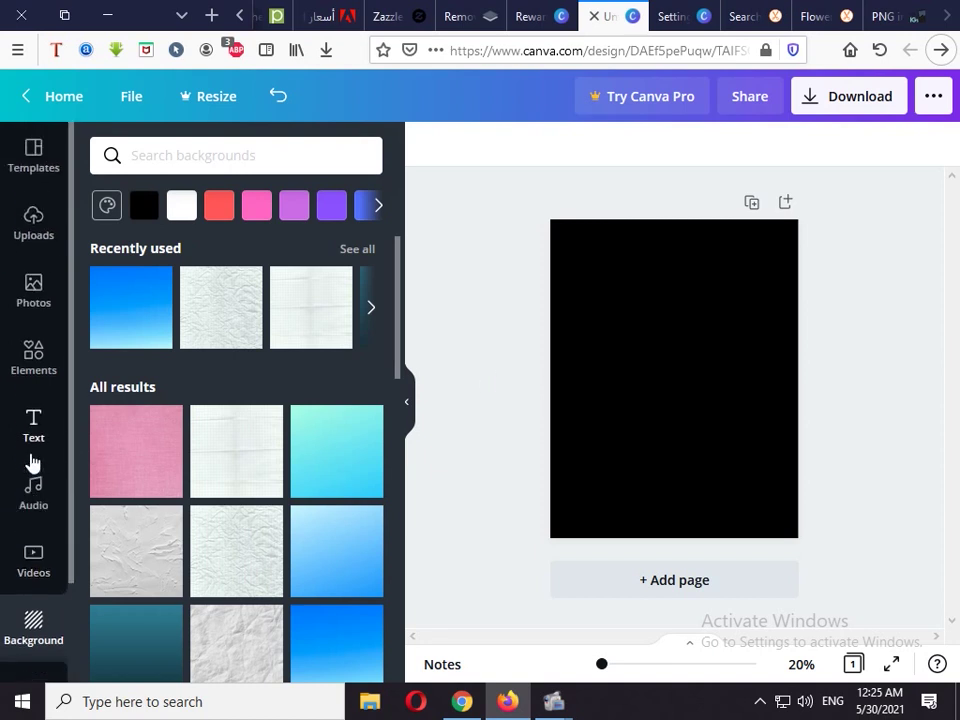
click(31, 228)
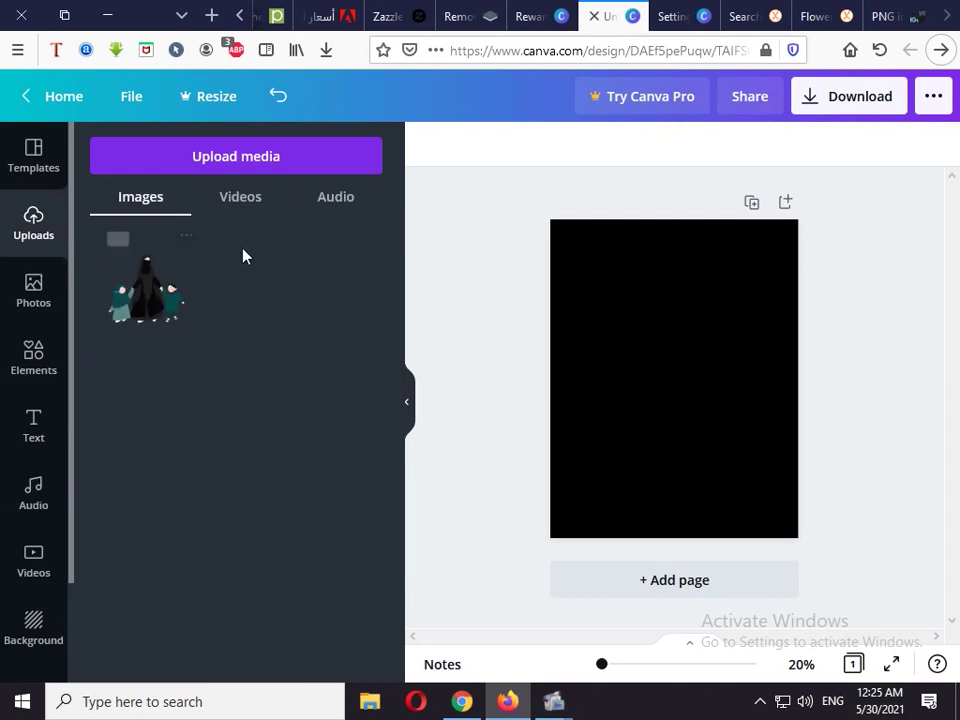
click(244, 162)
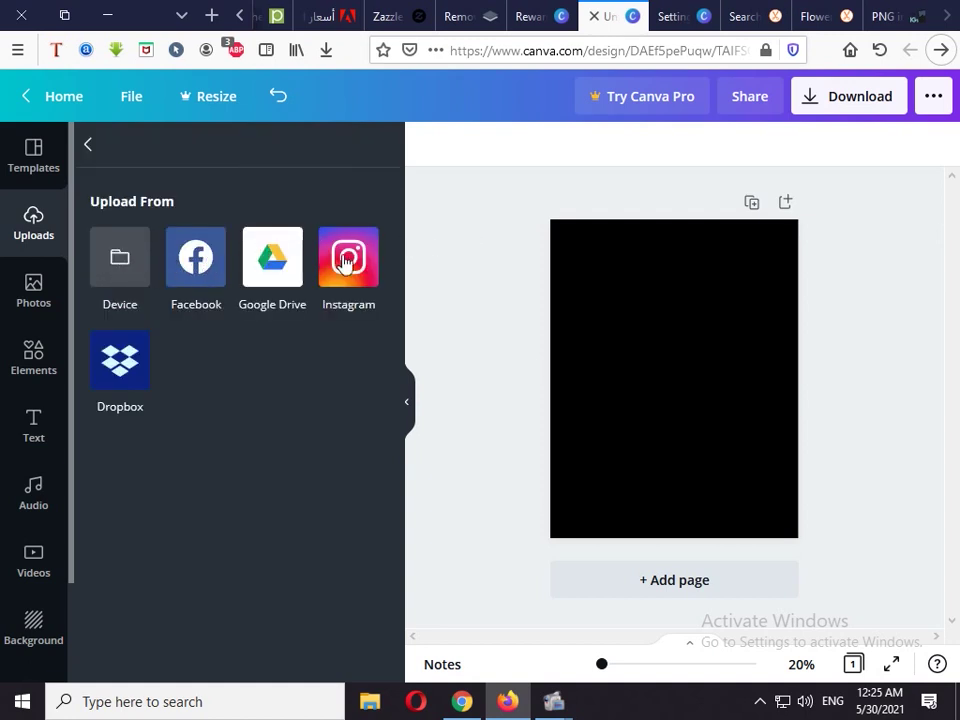
click(126, 270)
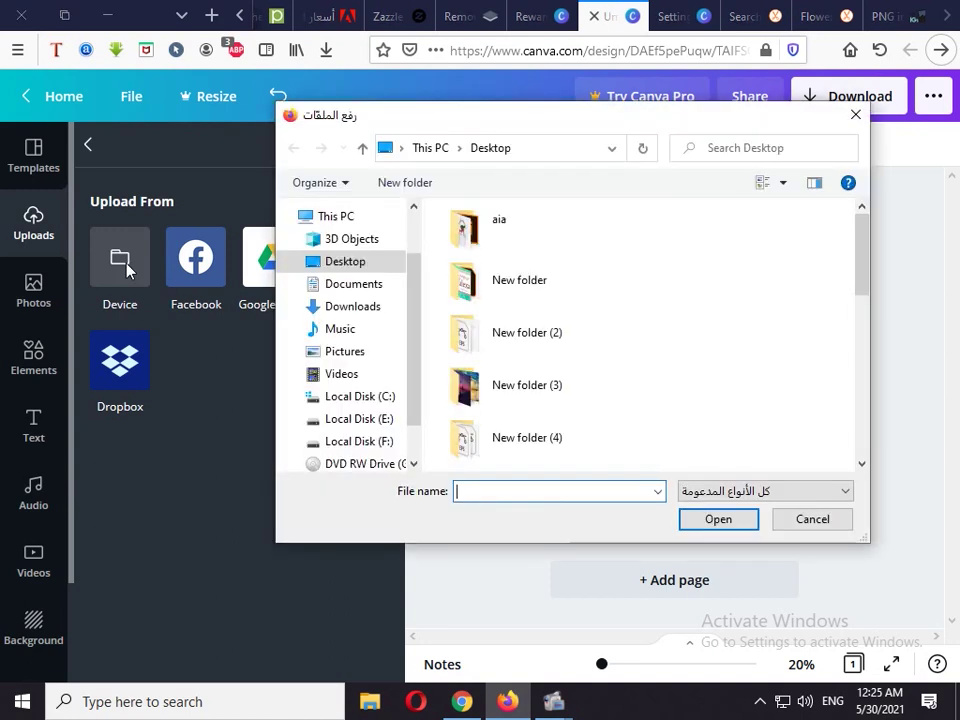
scroll(613, 310, down, 5)
scroll(613, 310, down, 3)
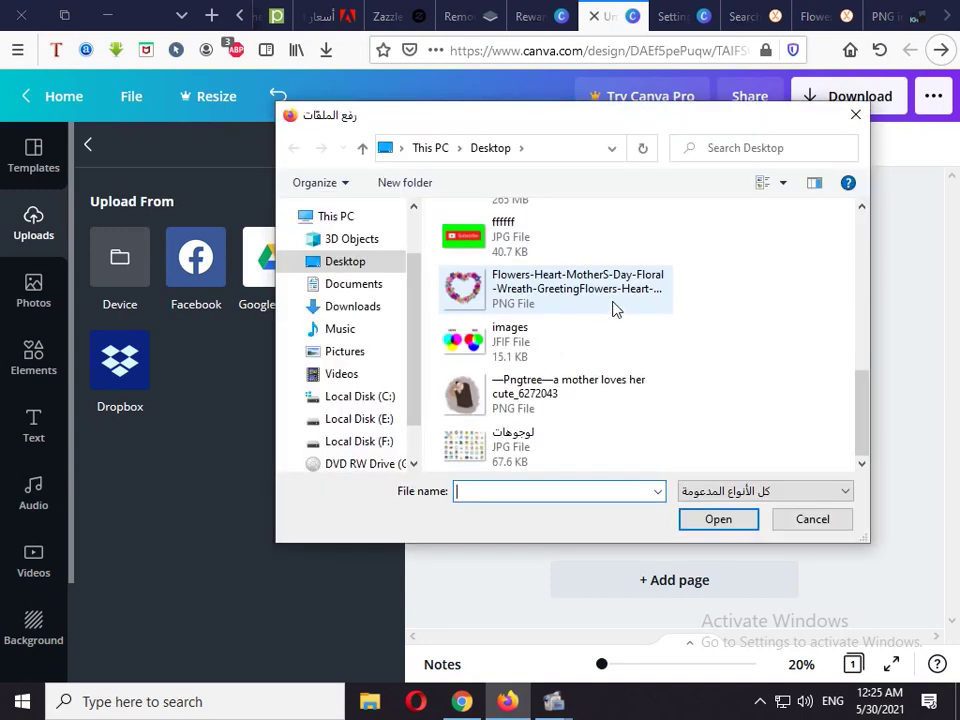
click(505, 392)
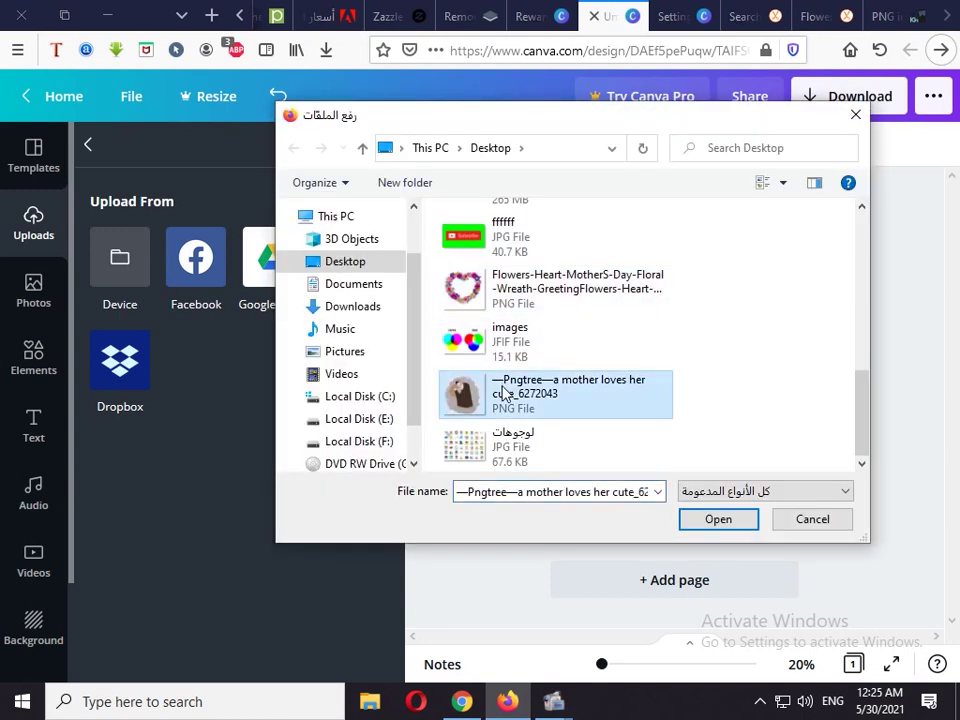
ctrl+click(576, 288)
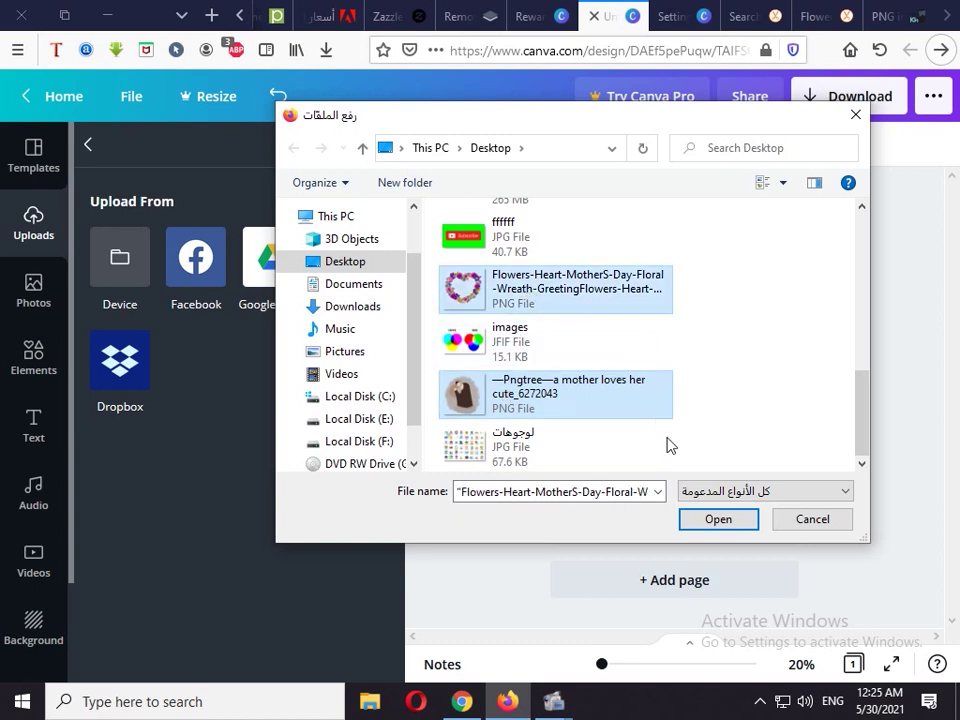
click(710, 518)
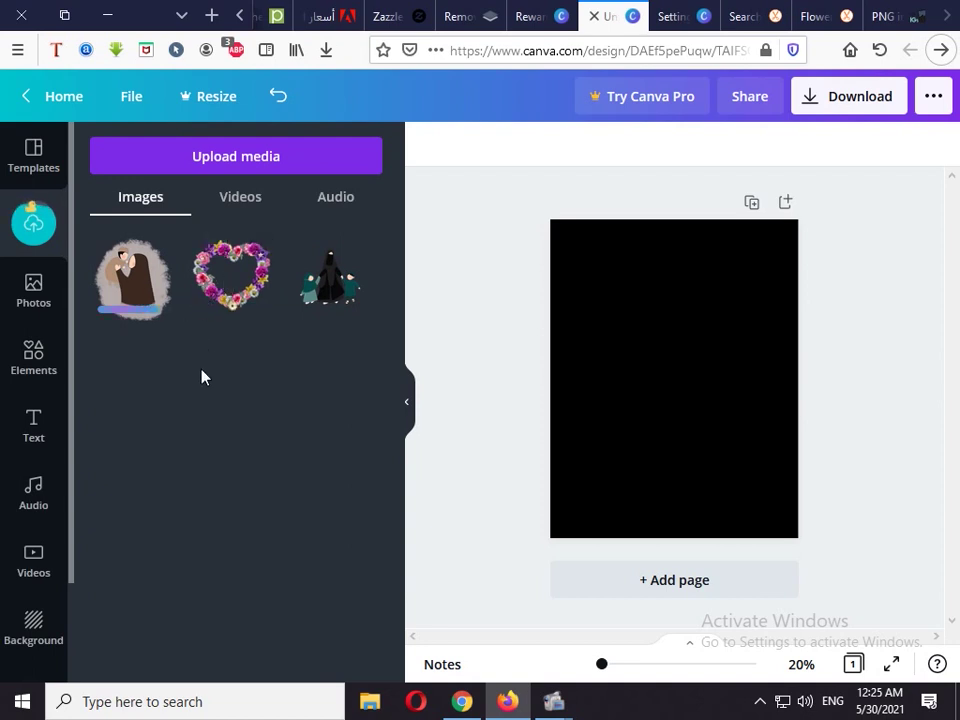
- Add the uploaded floral heart image to the page and enlarge it to nearly the full page width
click(220, 288)
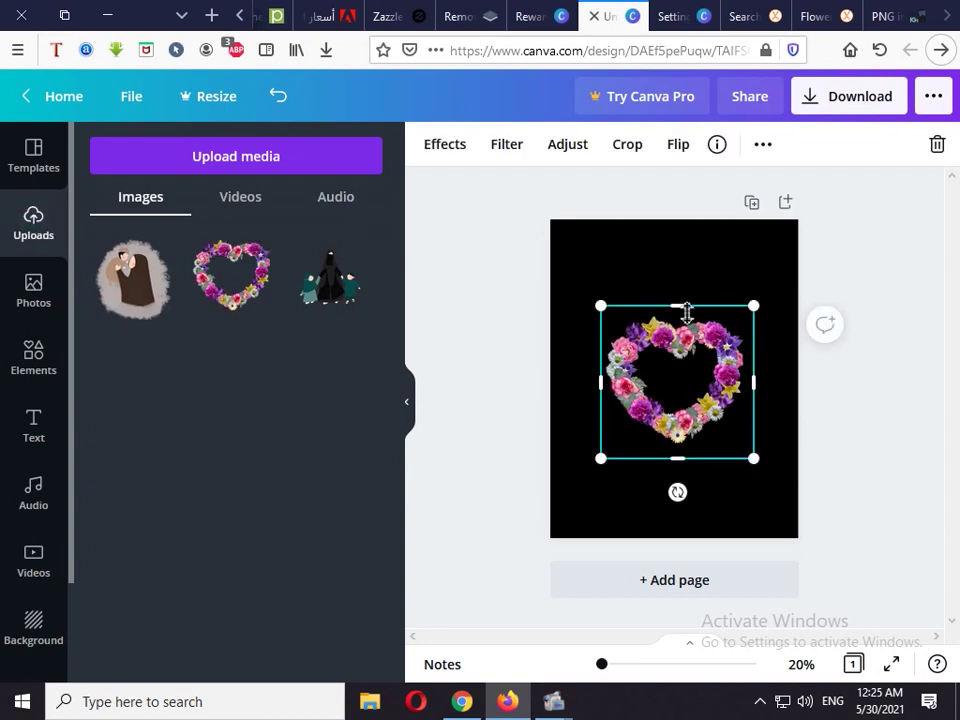
drag(686, 313, 678, 250)
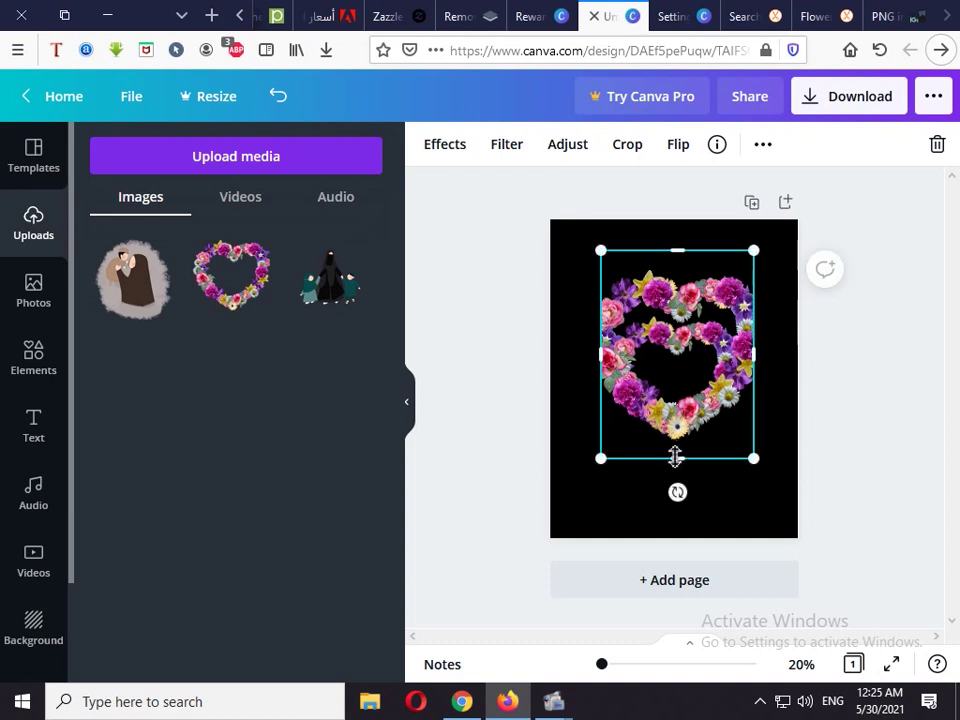
drag(681, 467, 677, 526)
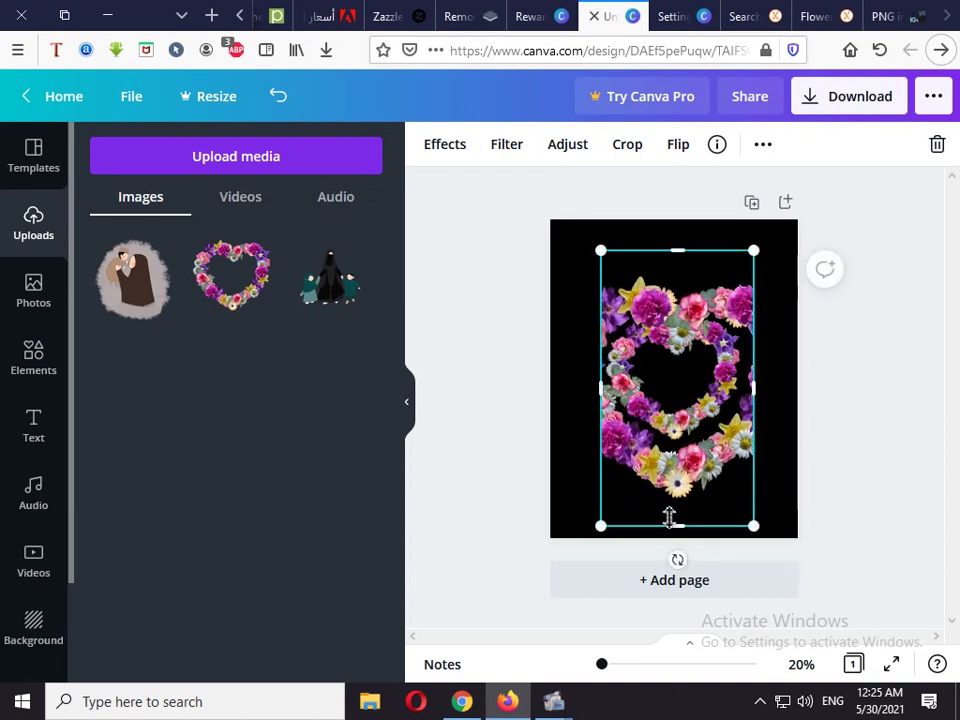
drag(601, 394, 556, 390)
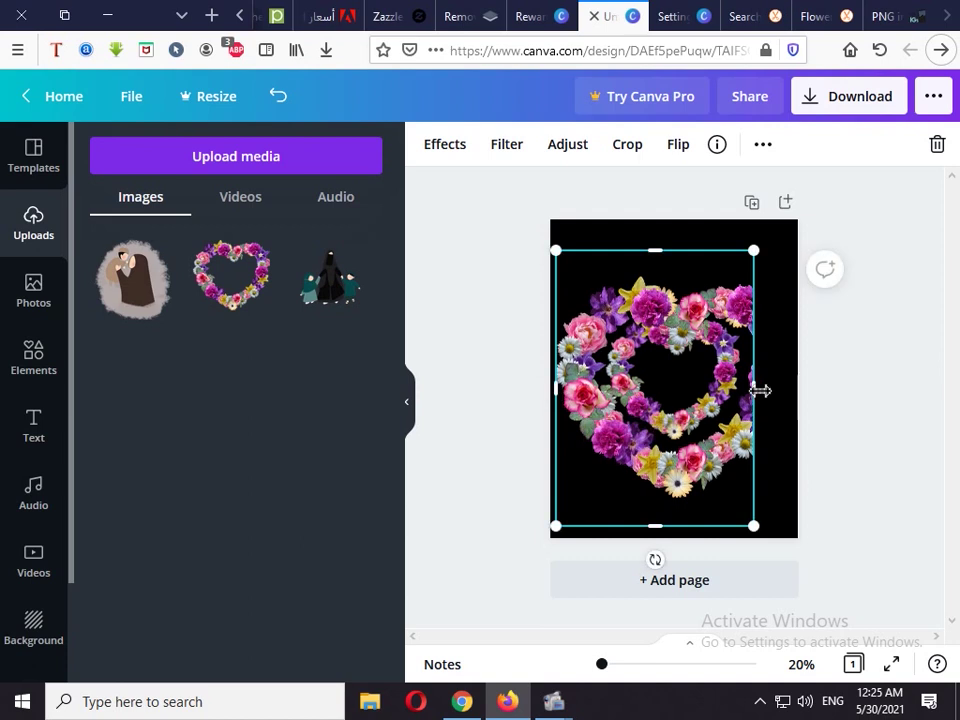
drag(759, 390, 801, 390)
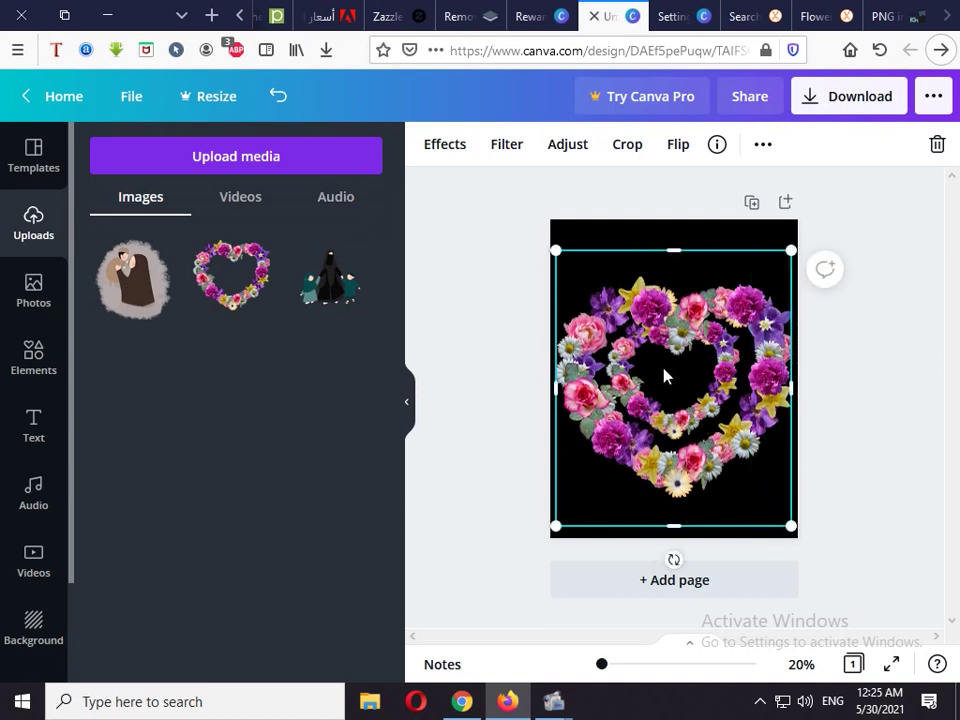
- Add the uploaded mother image to the page, shrink it and centre it inside the floral heart
click(129, 272)
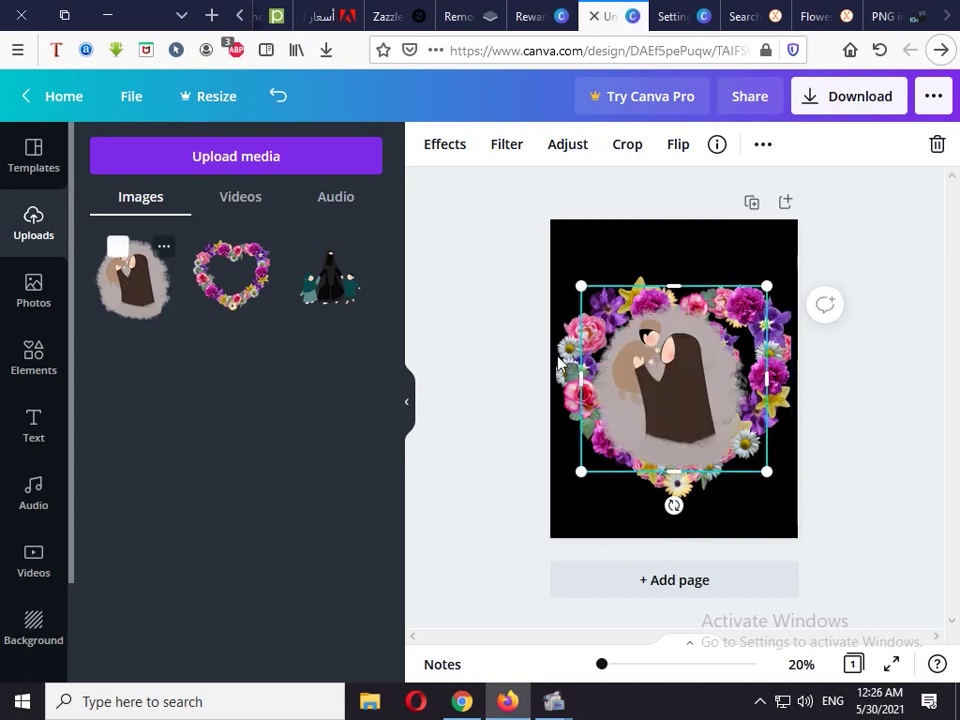
drag(767, 286, 699, 358)
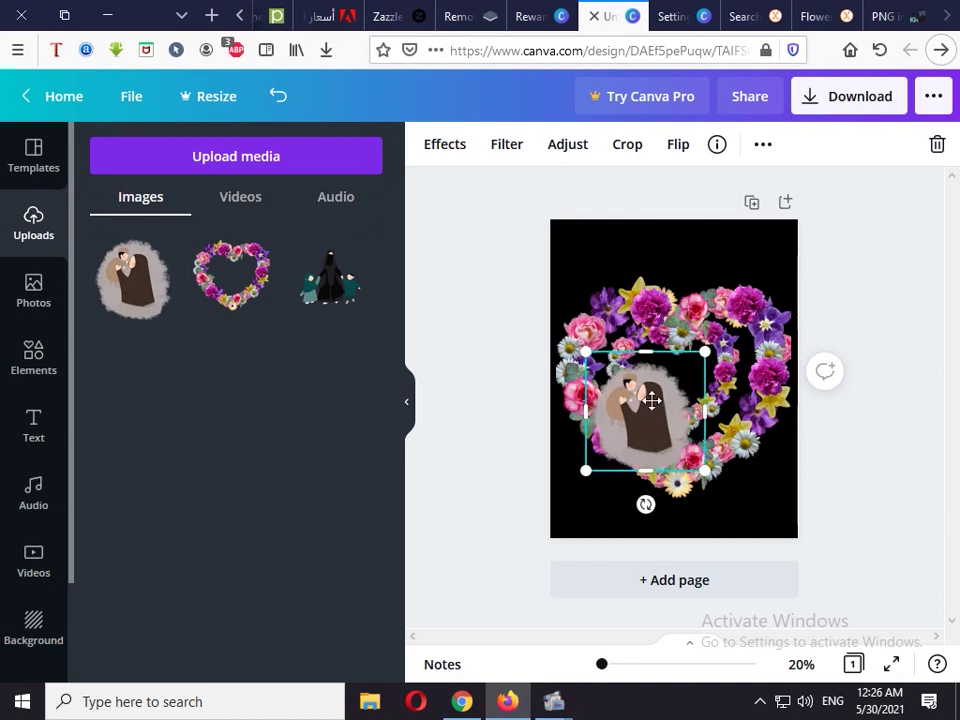
drag(651, 400, 680, 356)
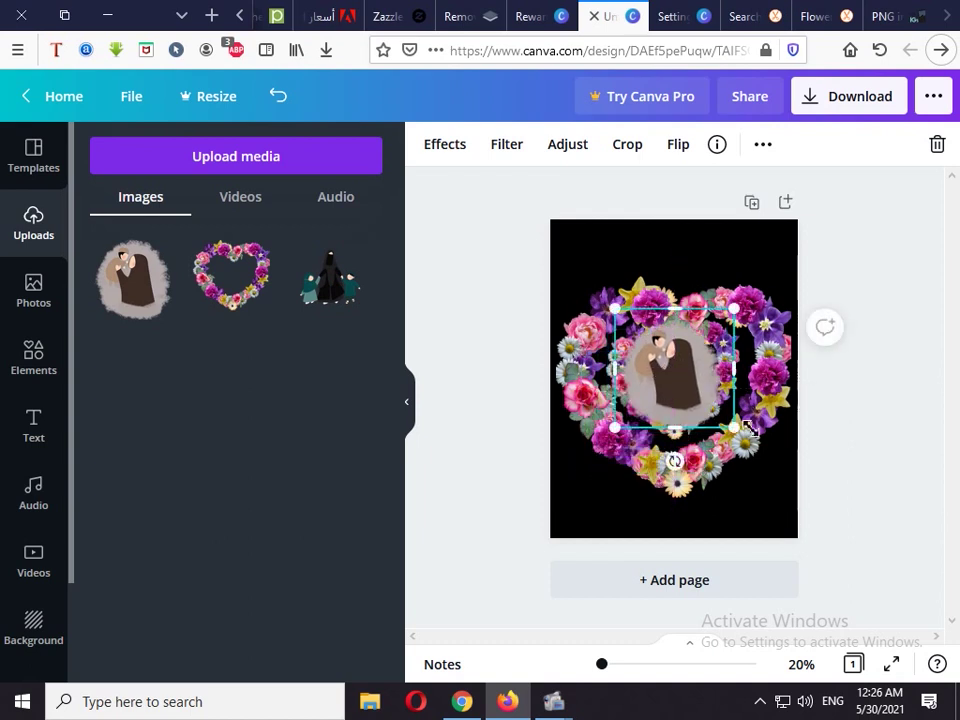
click(851, 433)
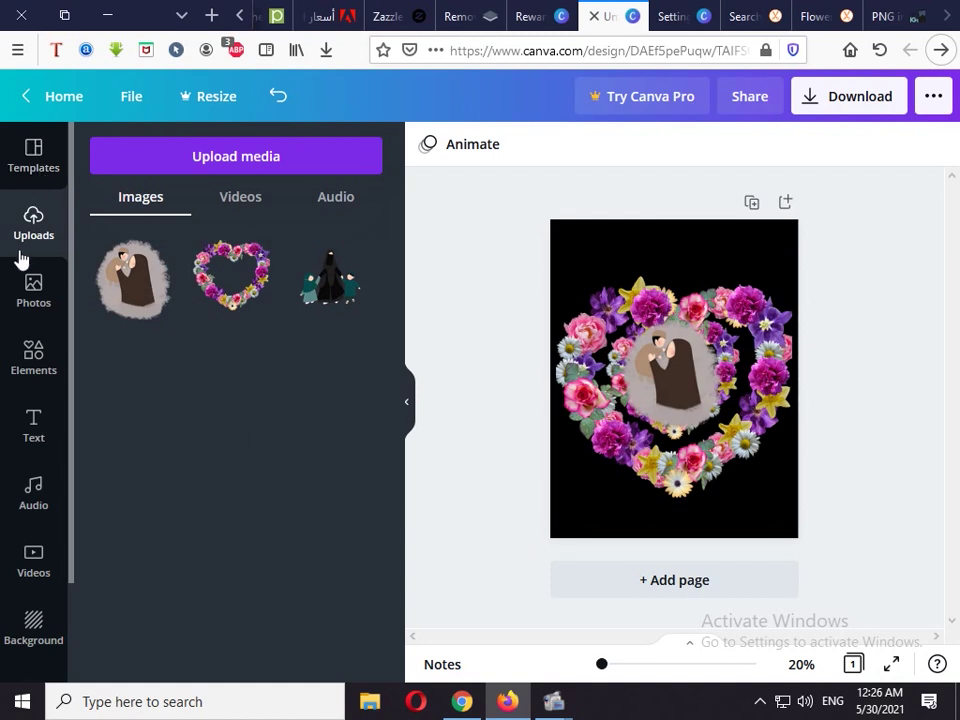
- Add a heading reading "mother day" to the page and move it above the floral heart
click(34, 425)
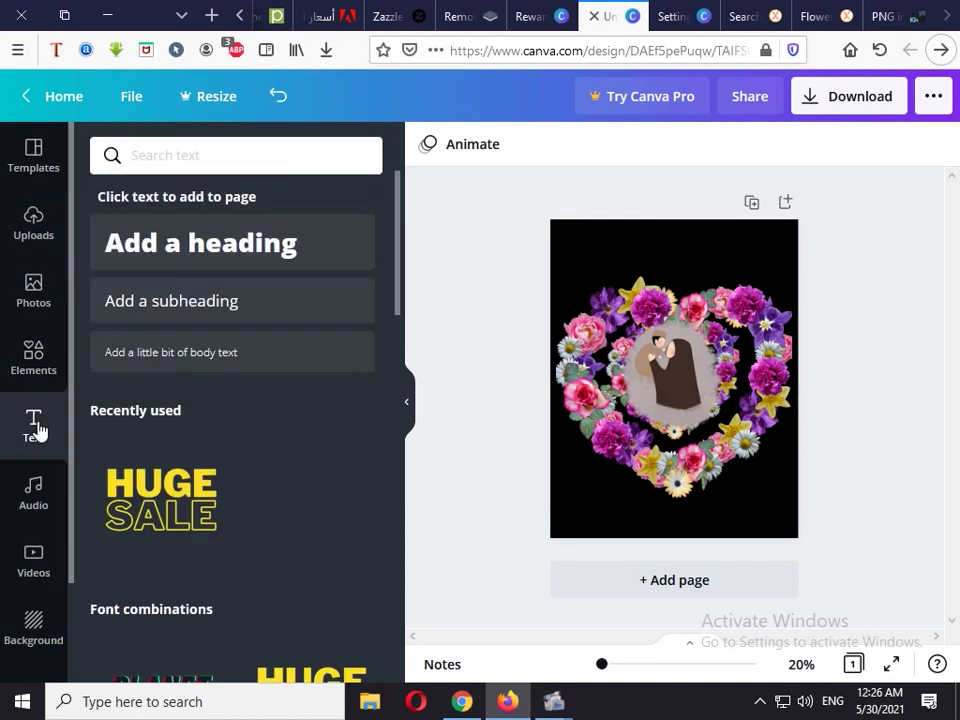
click(207, 249)
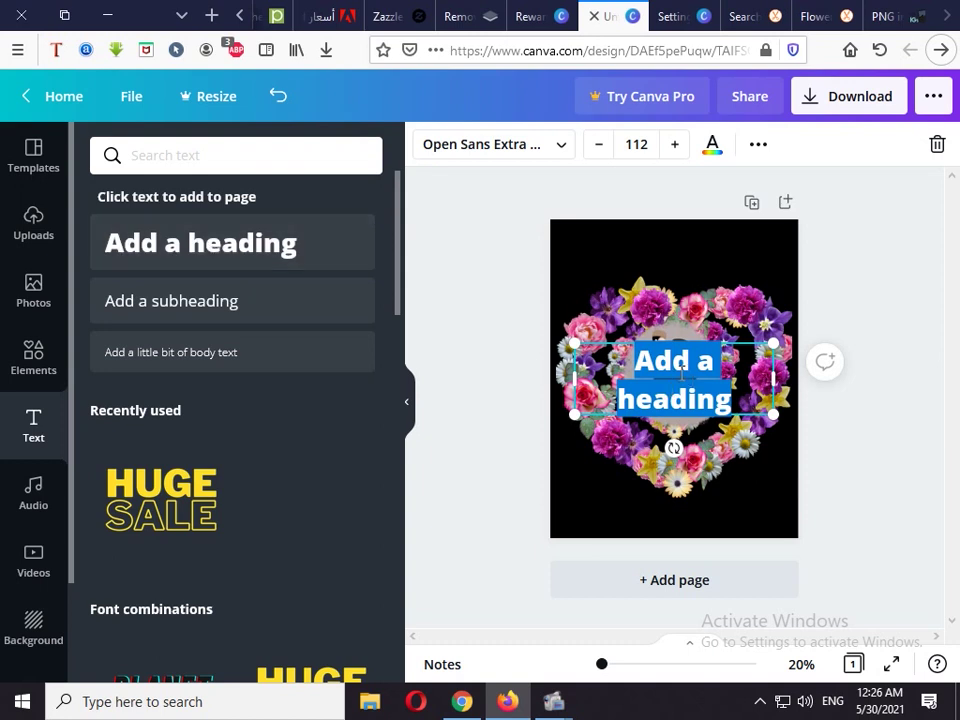
text(mo)
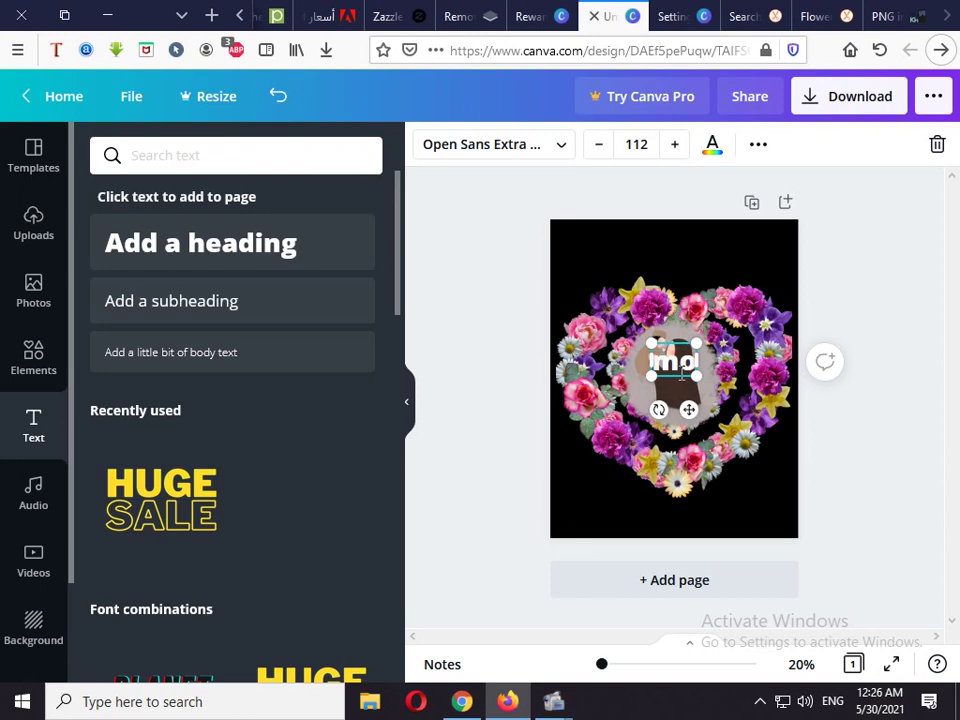
text(ther)
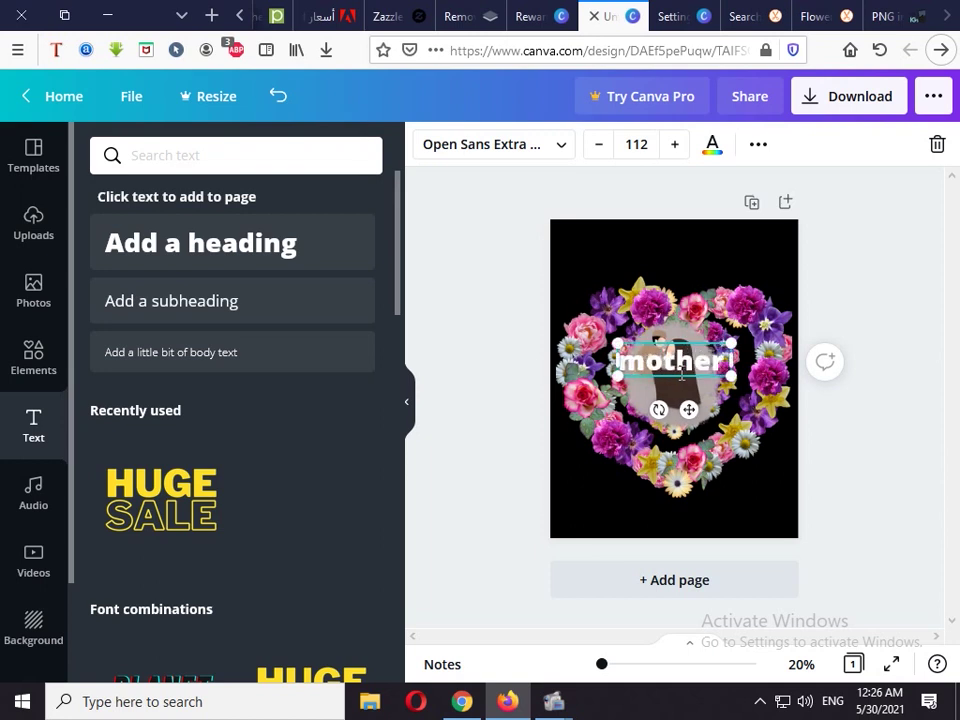
text( da)
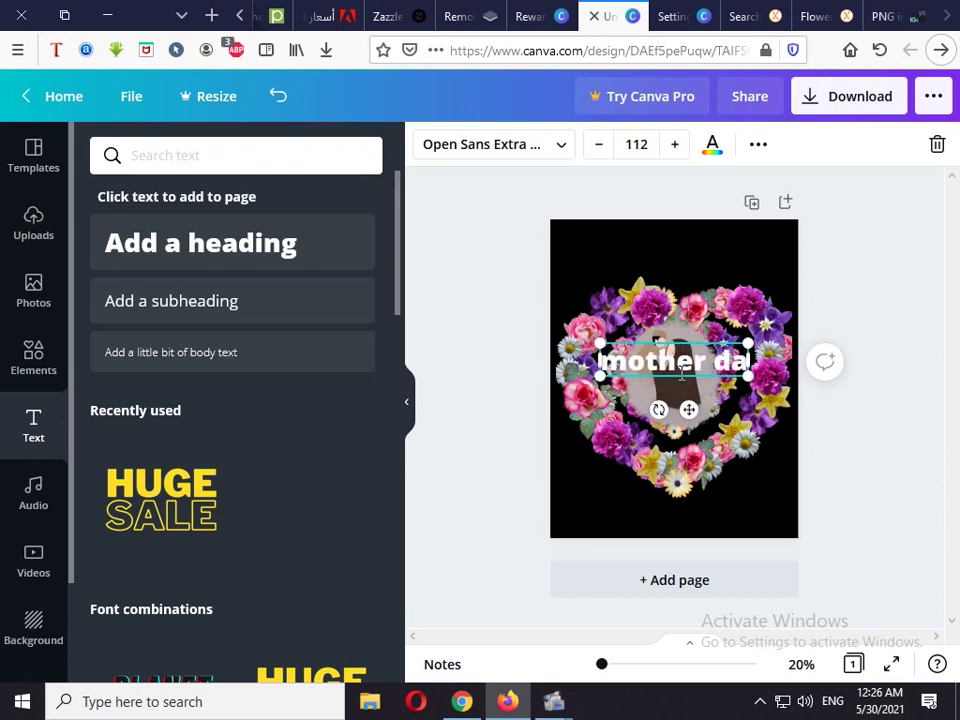
text(y)
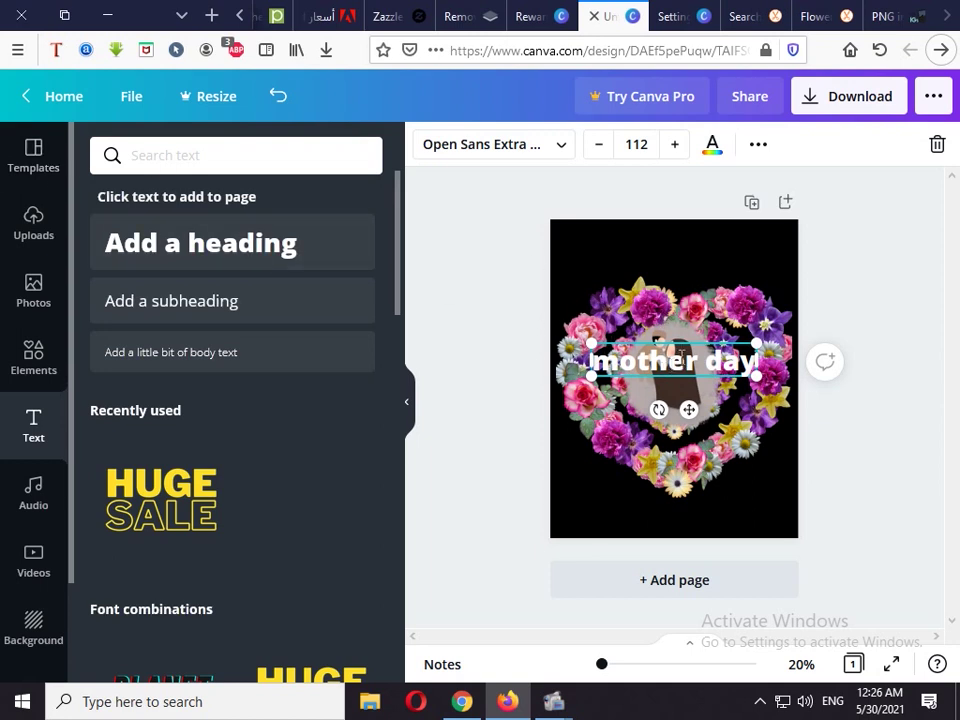
click(848, 469)
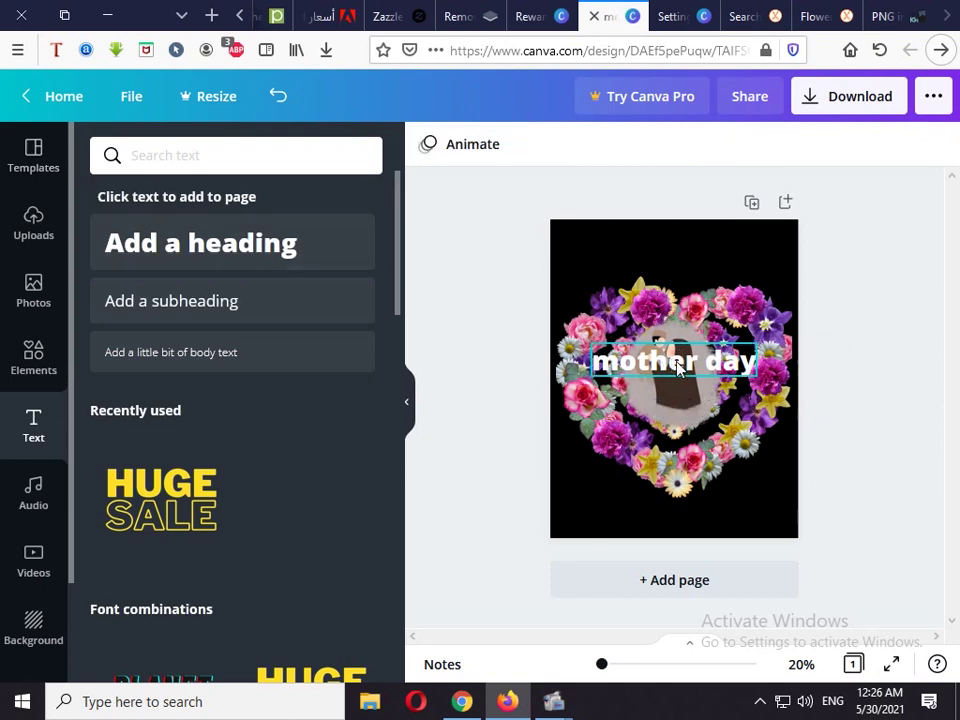
drag(677, 362, 683, 255)
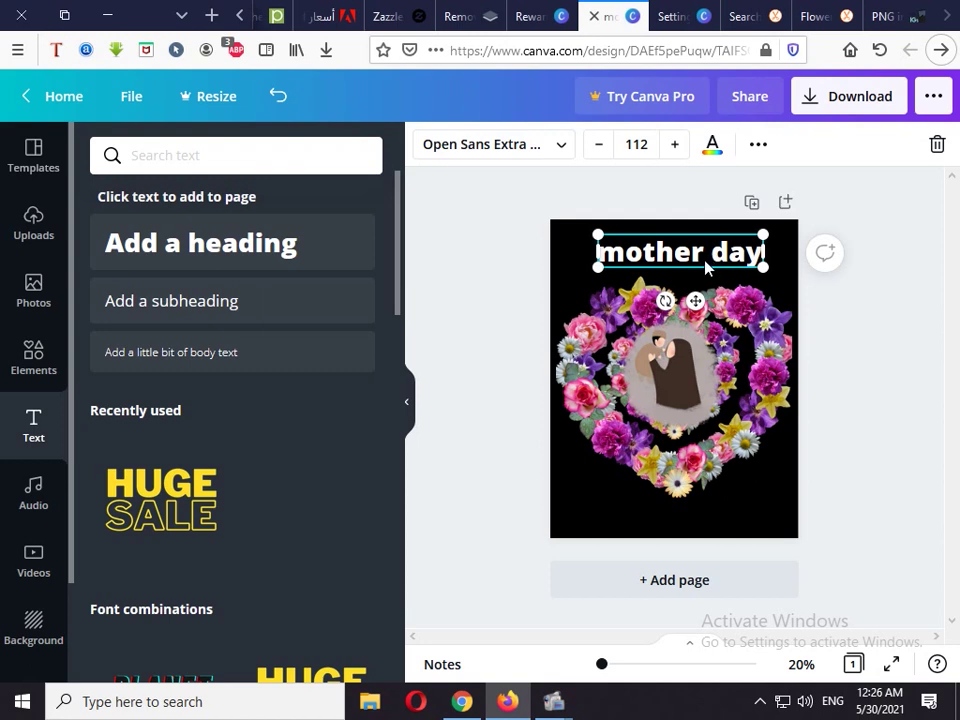
- Set the "mother day" heading's font size to 108 and colour the text red
click(598, 148)
click(598, 148)
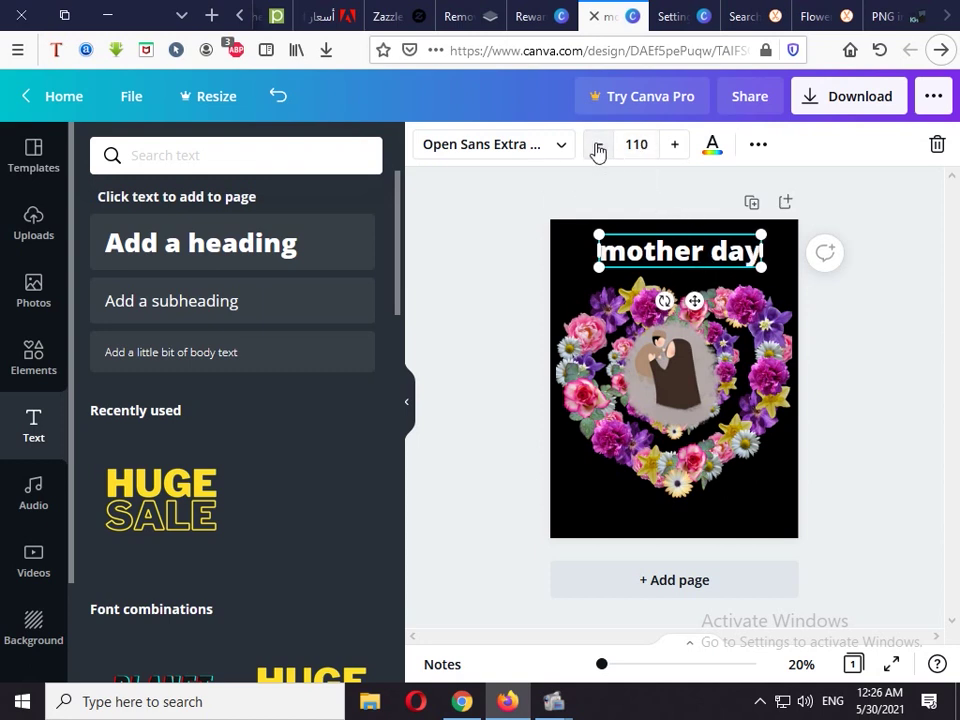
click(598, 148)
click(598, 148)
click(720, 152)
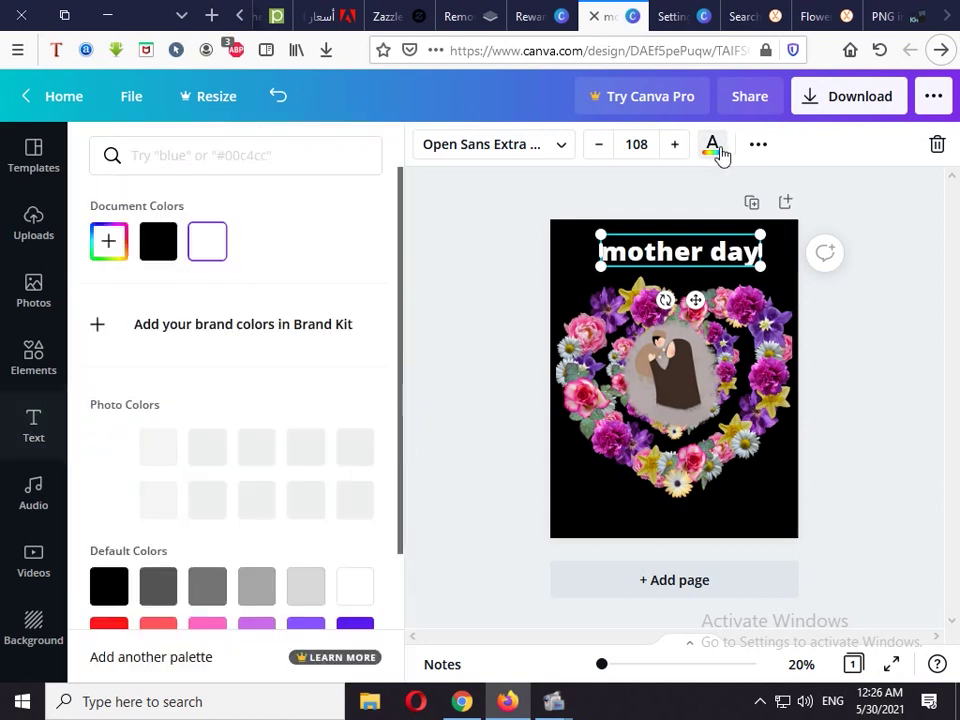
scroll(203, 459, down, 1)
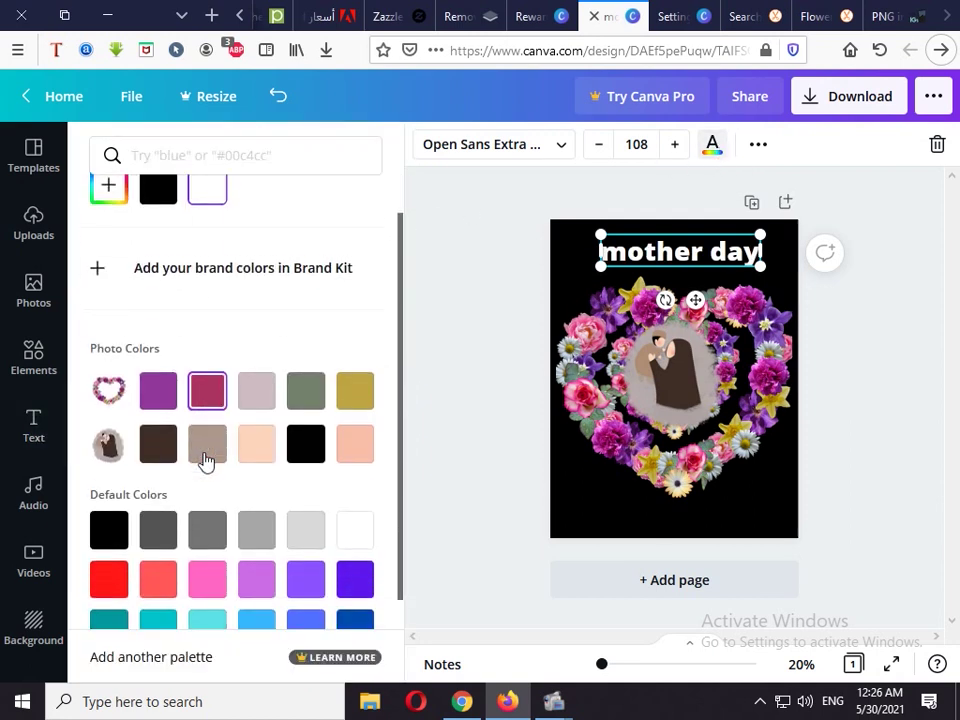
click(114, 577)
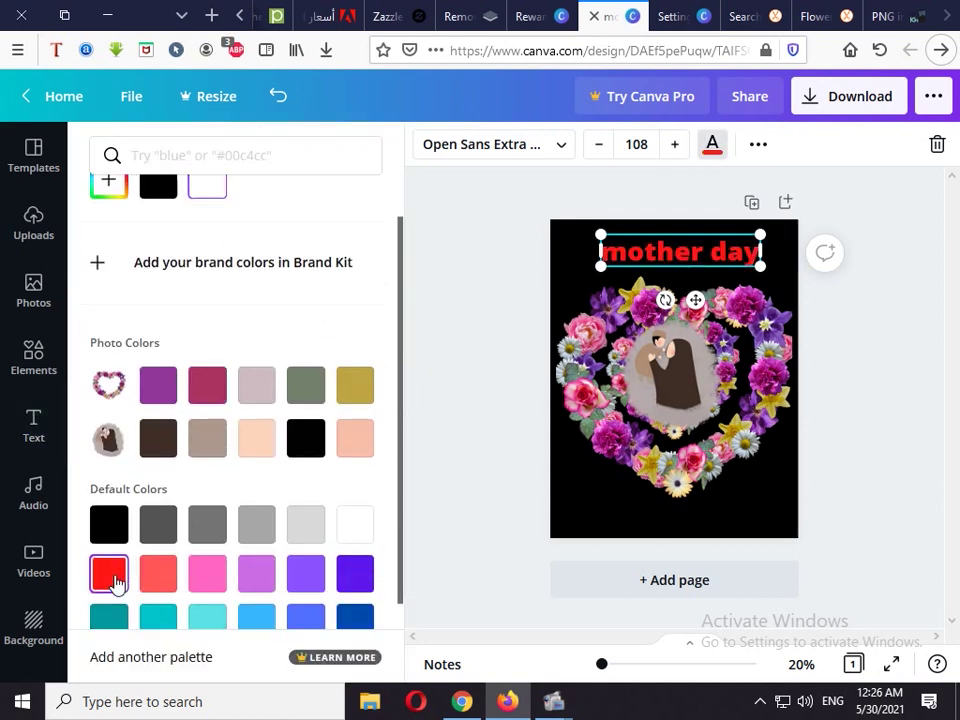
- Change the heading's font to Barabara
click(562, 148)
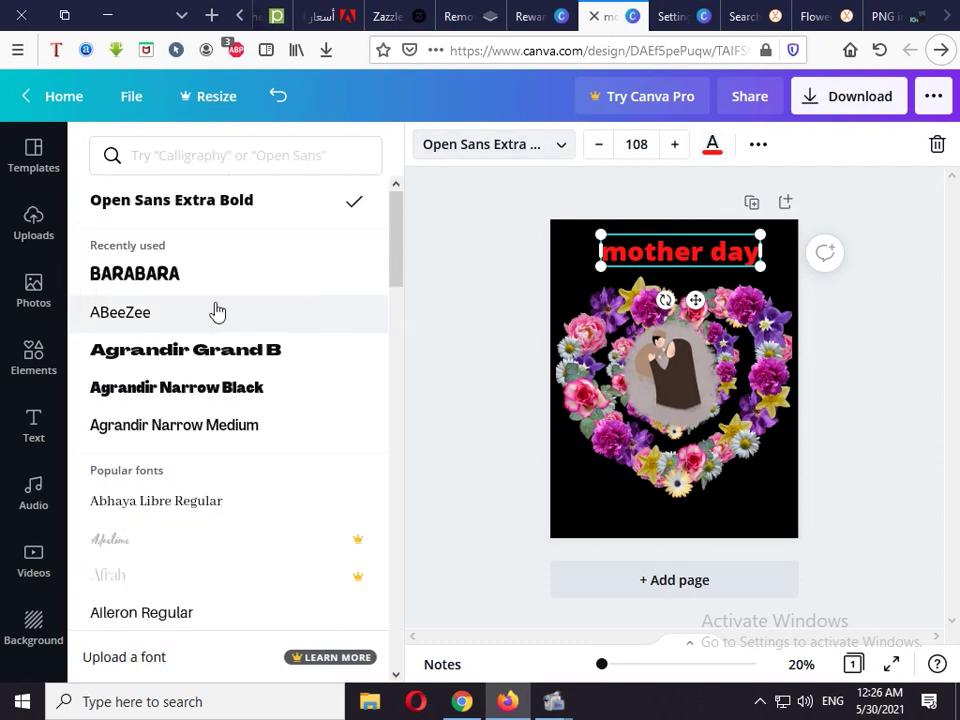
click(158, 281)
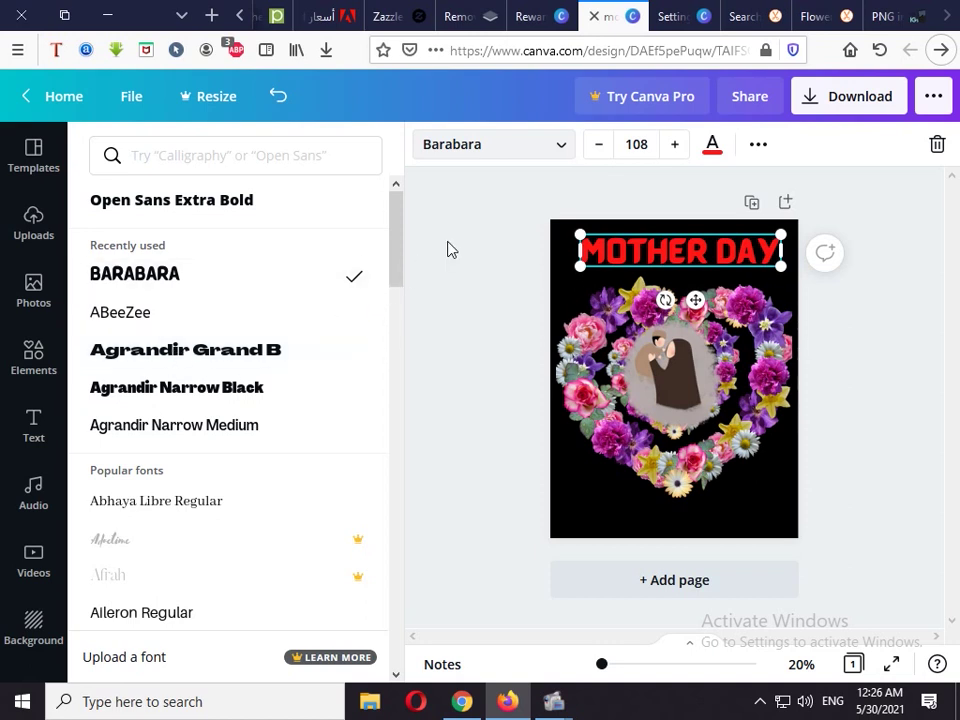
key(Escape)
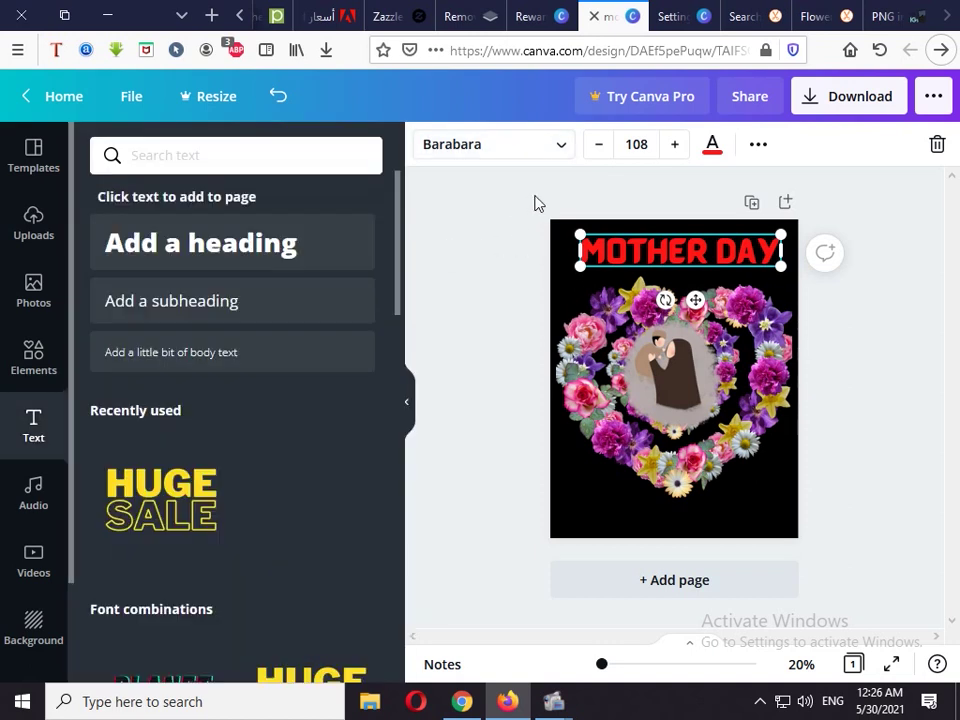
- Try the Hollow, Splice, Echo, Lift and Shadow text effects on the heading and settle on Glitch
click(758, 148)
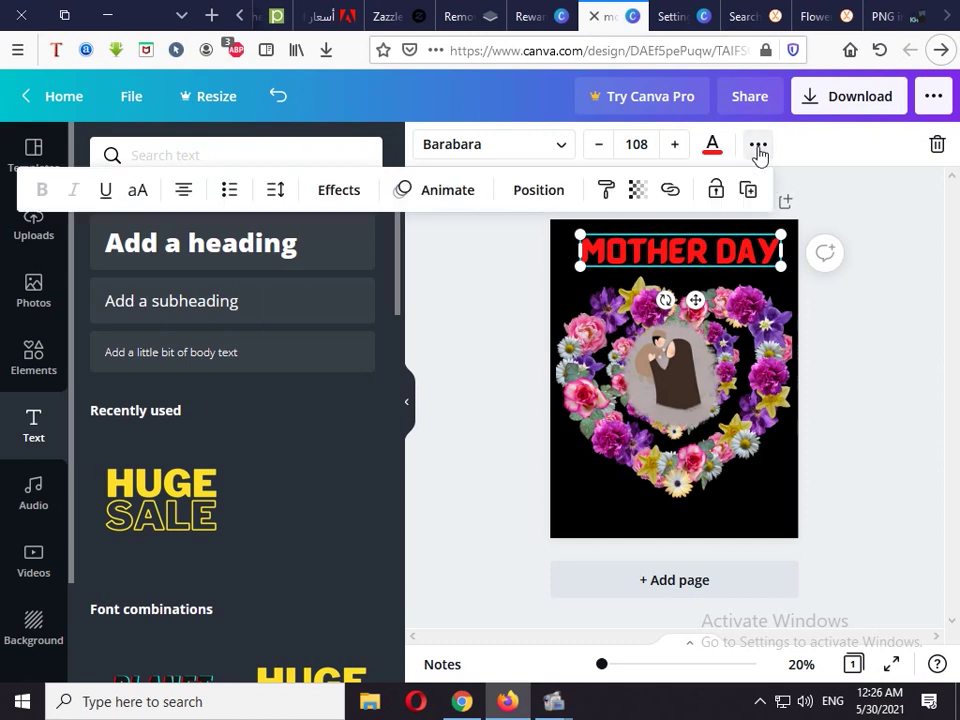
click(340, 196)
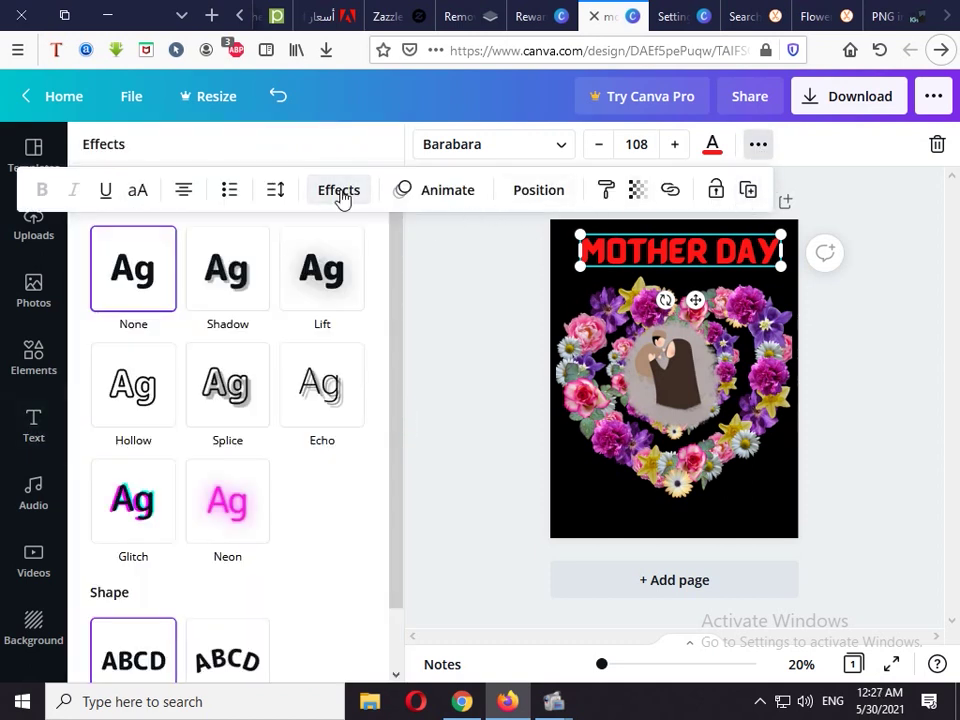
click(146, 403)
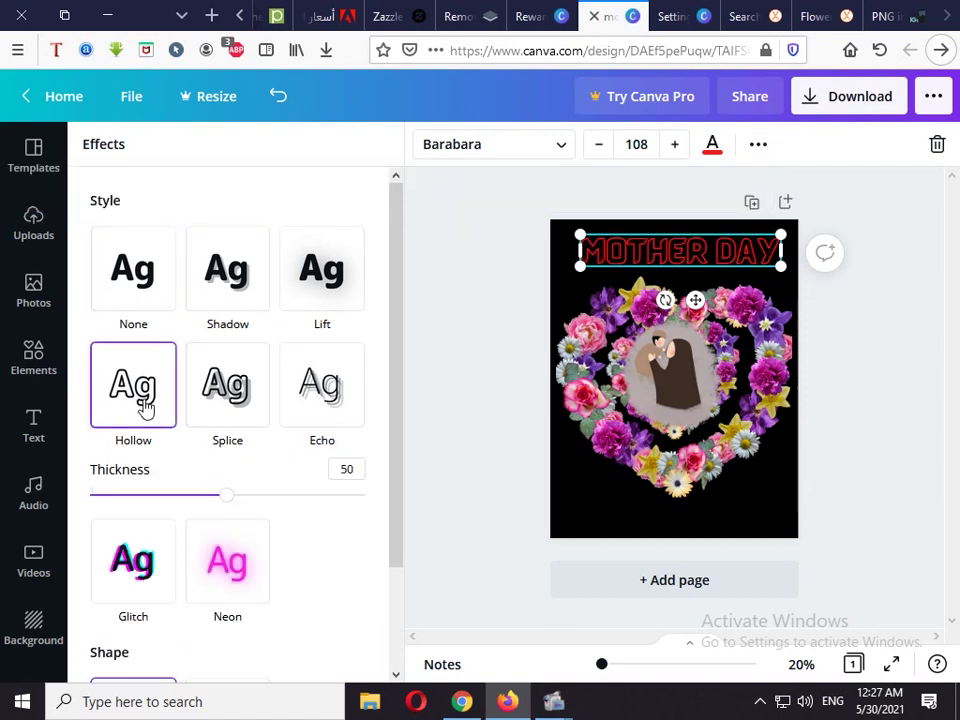
click(220, 396)
click(338, 392)
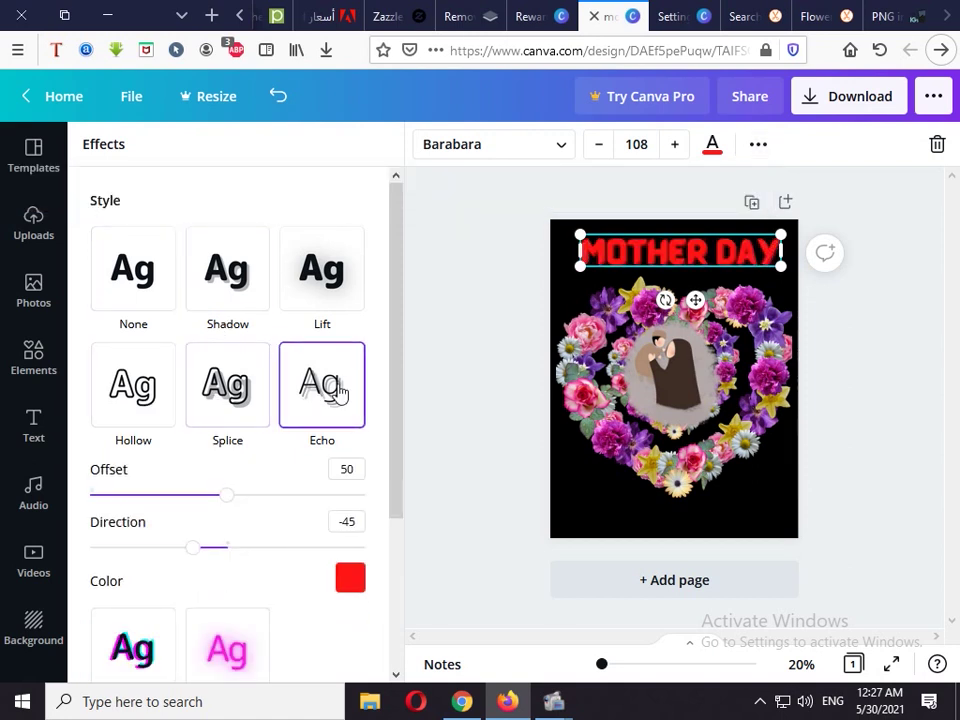
click(321, 253)
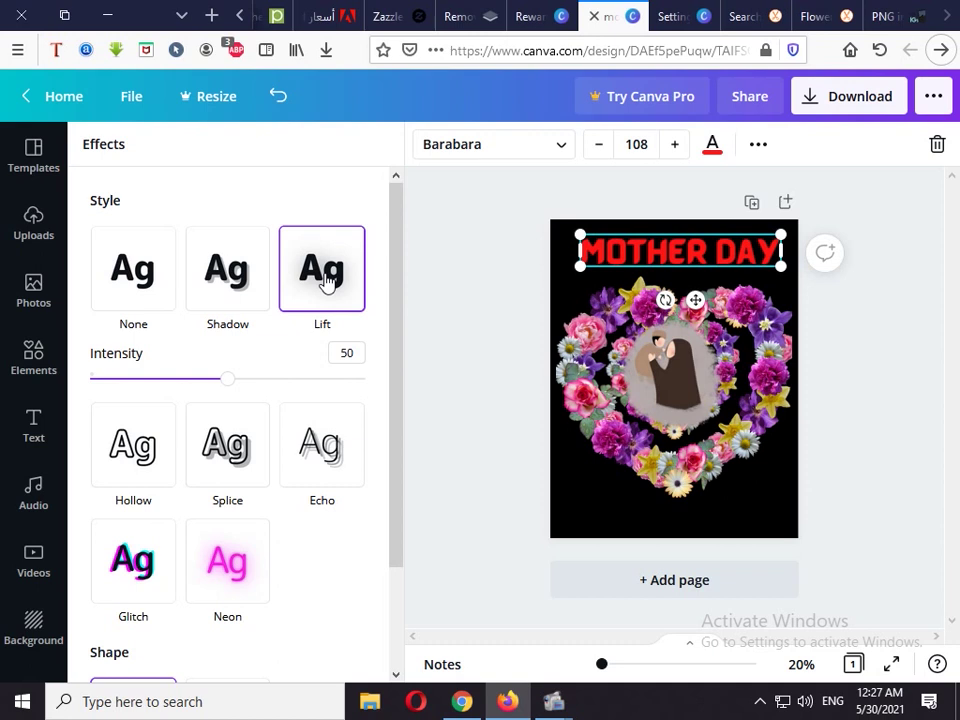
click(224, 279)
click(148, 290)
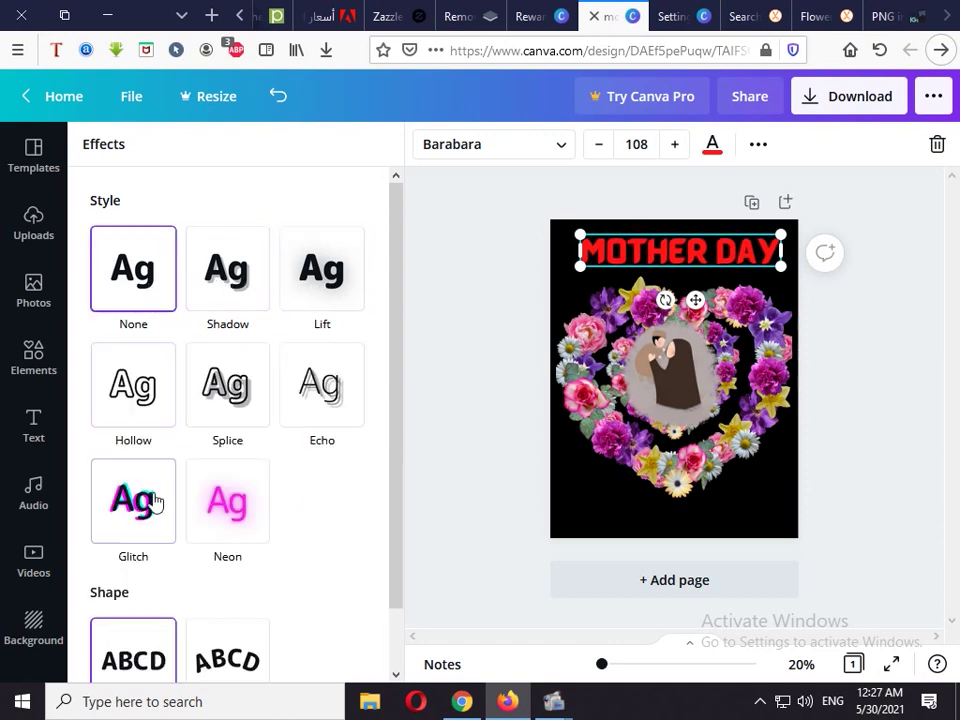
click(148, 508)
key(Escape)
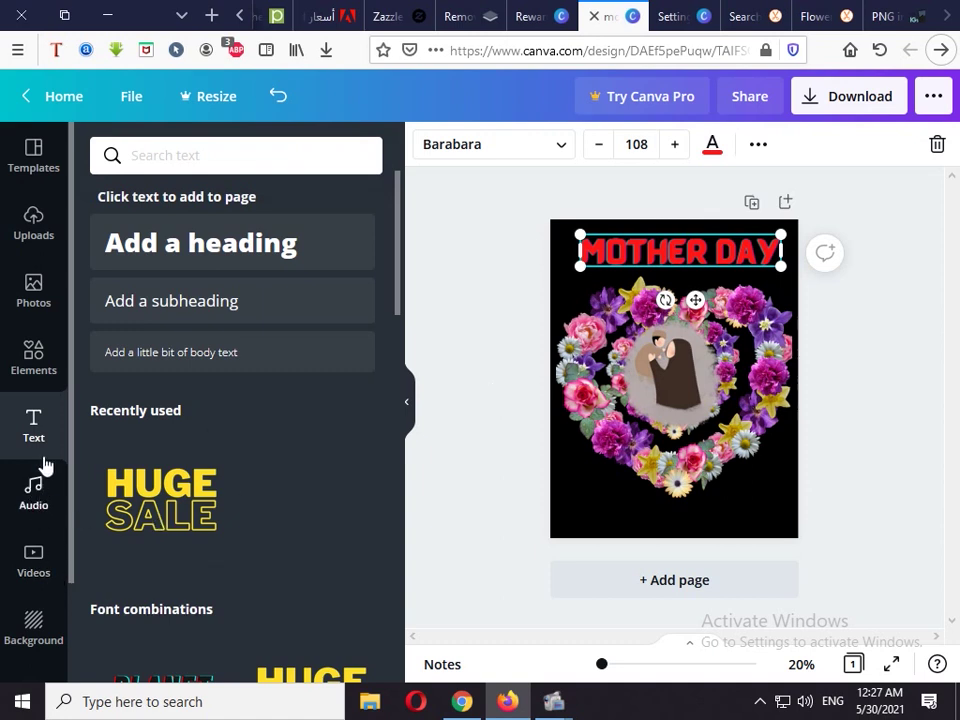
- Browse the stock photos and the graphic elements available for the design
click(404, 408)
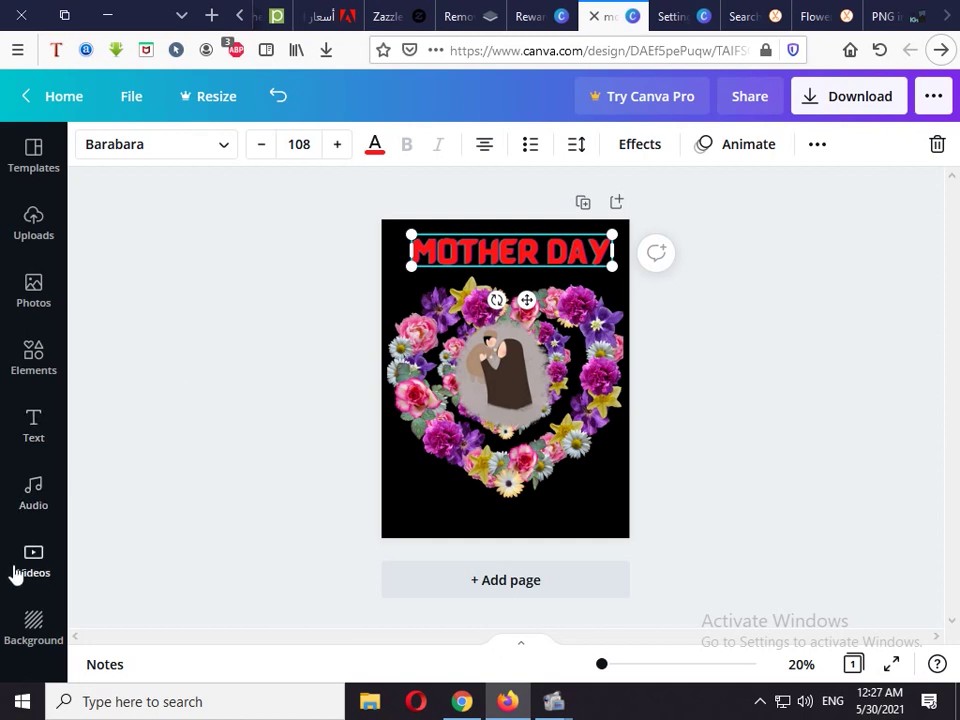
scroll(30, 420, down, 1)
scroll(30, 420, up, 2)
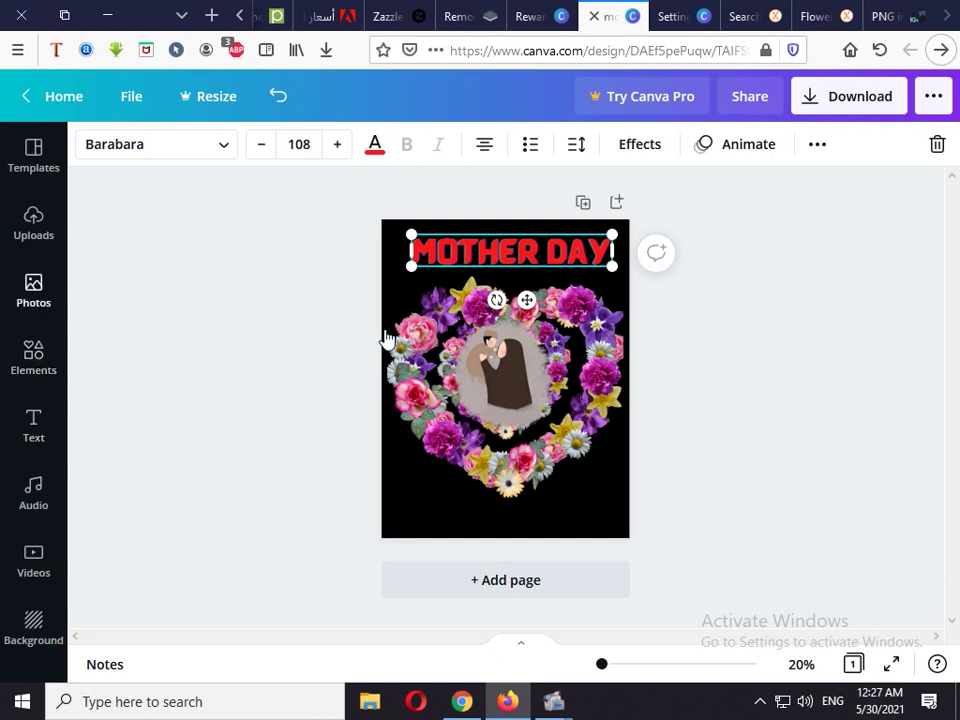
click(32, 290)
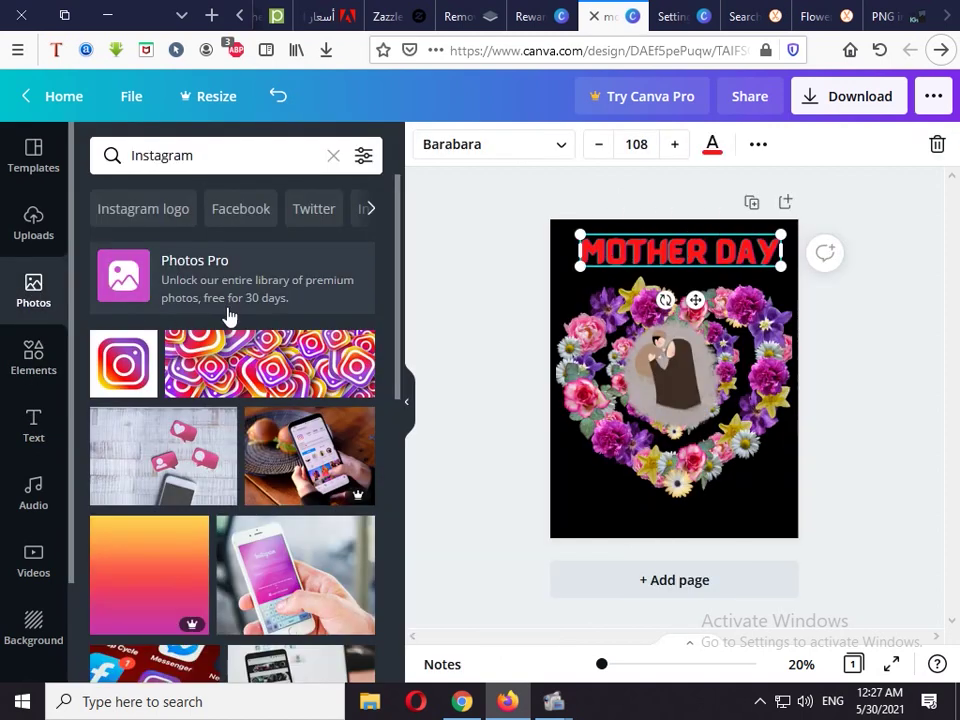
scroll(228, 316, down, 3)
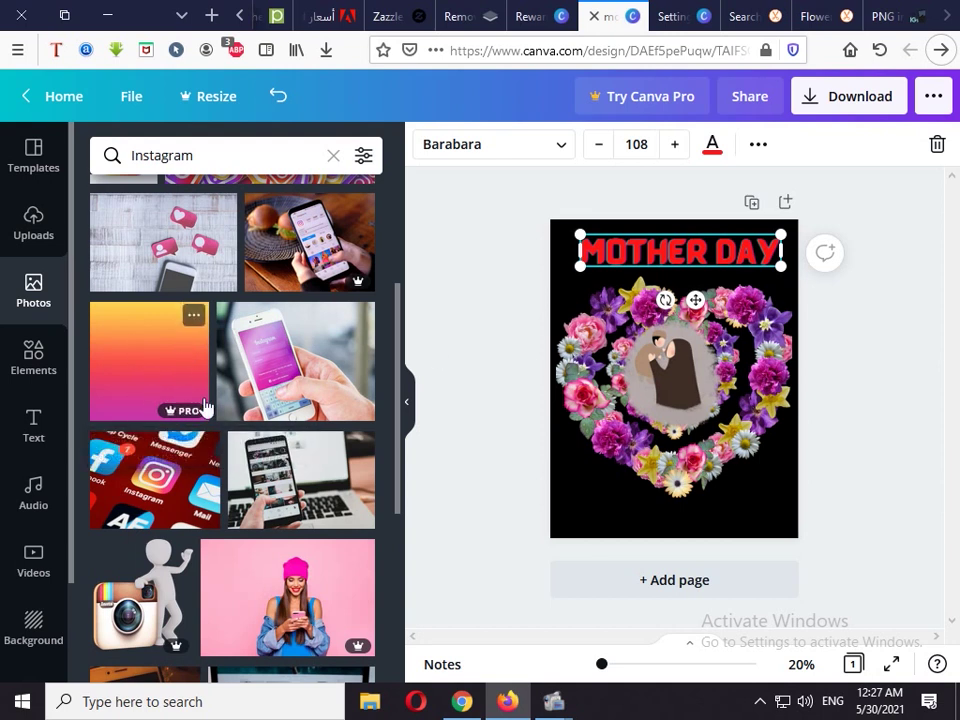
scroll(203, 403, down, 3)
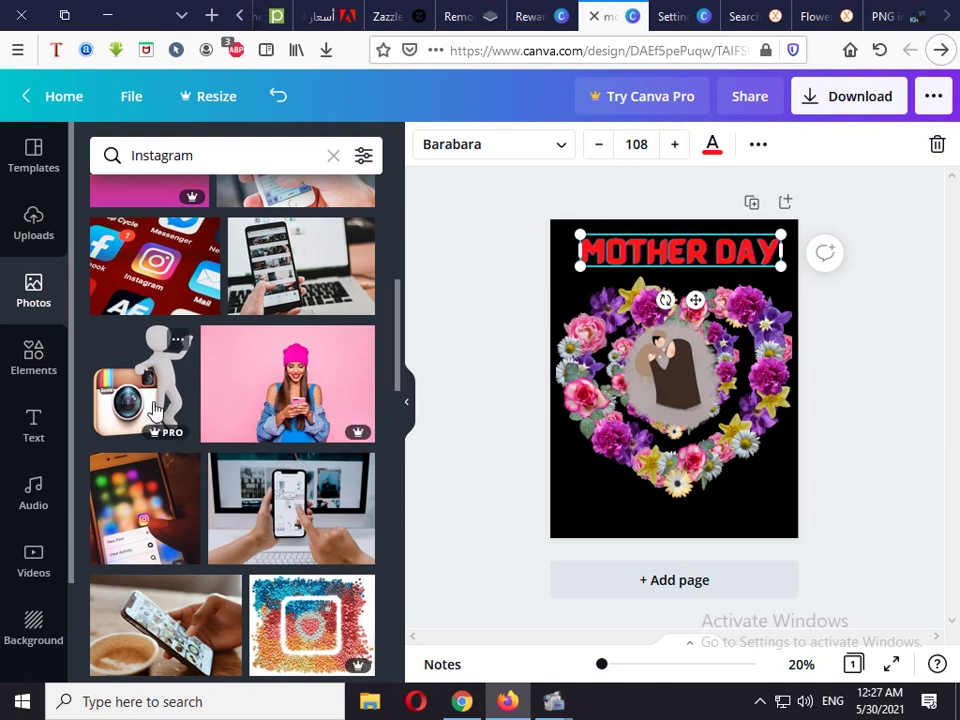
scroll(155, 410, down, 2)
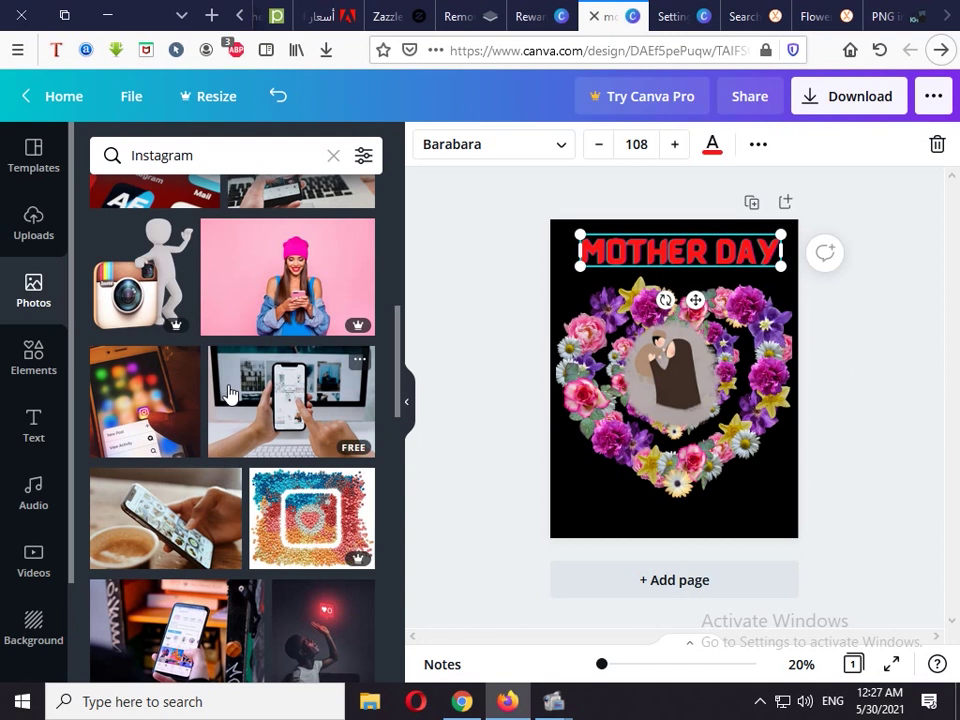
scroll(229, 392, up, 10)
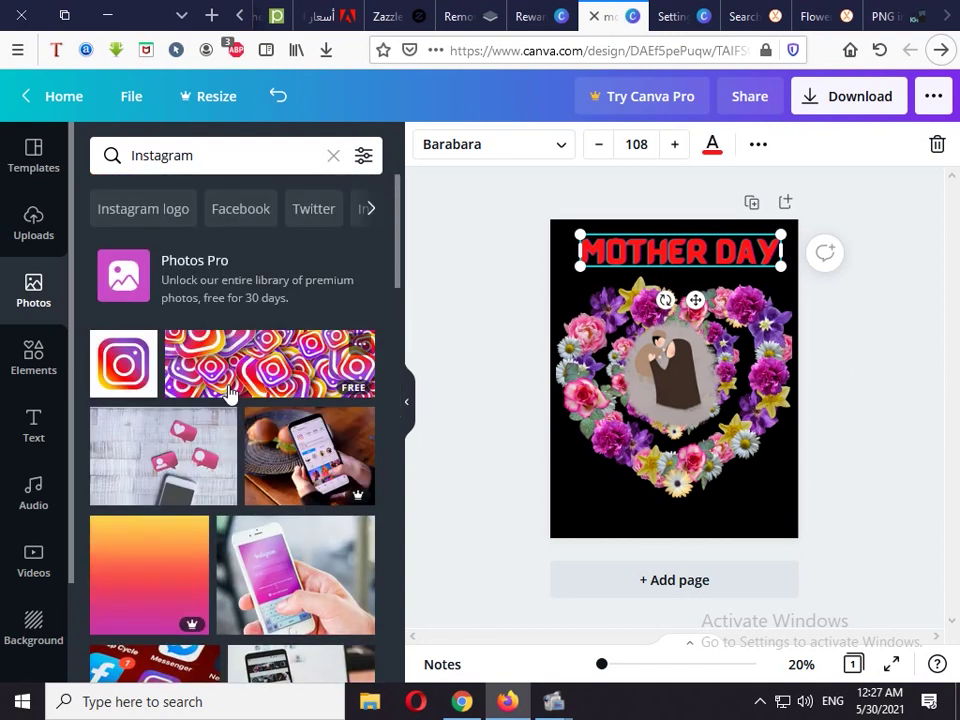
click(34, 362)
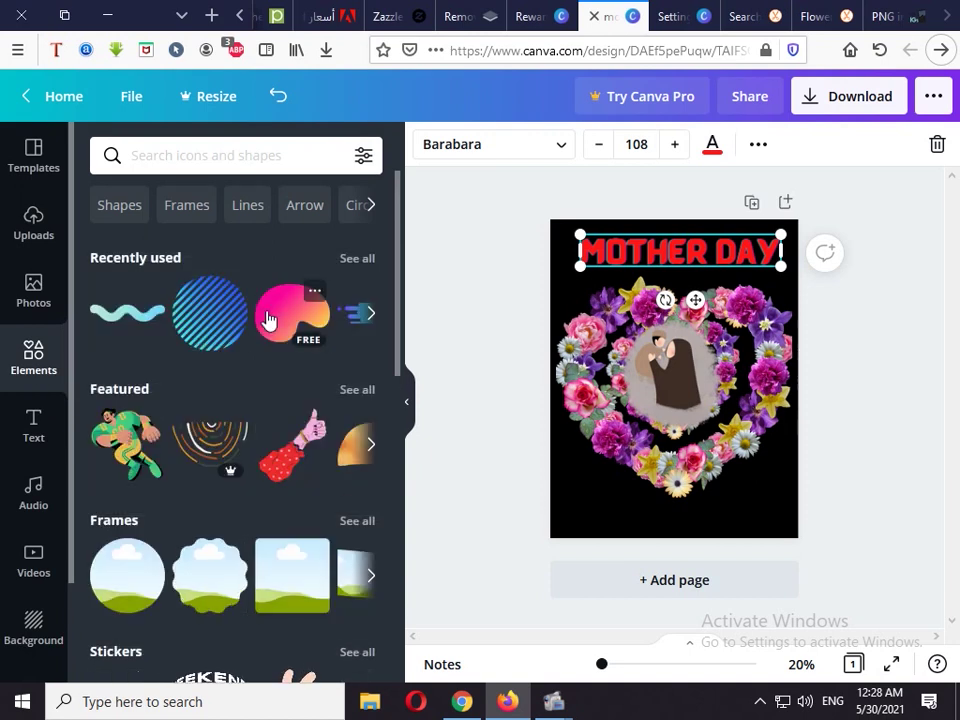
click(497, 297)
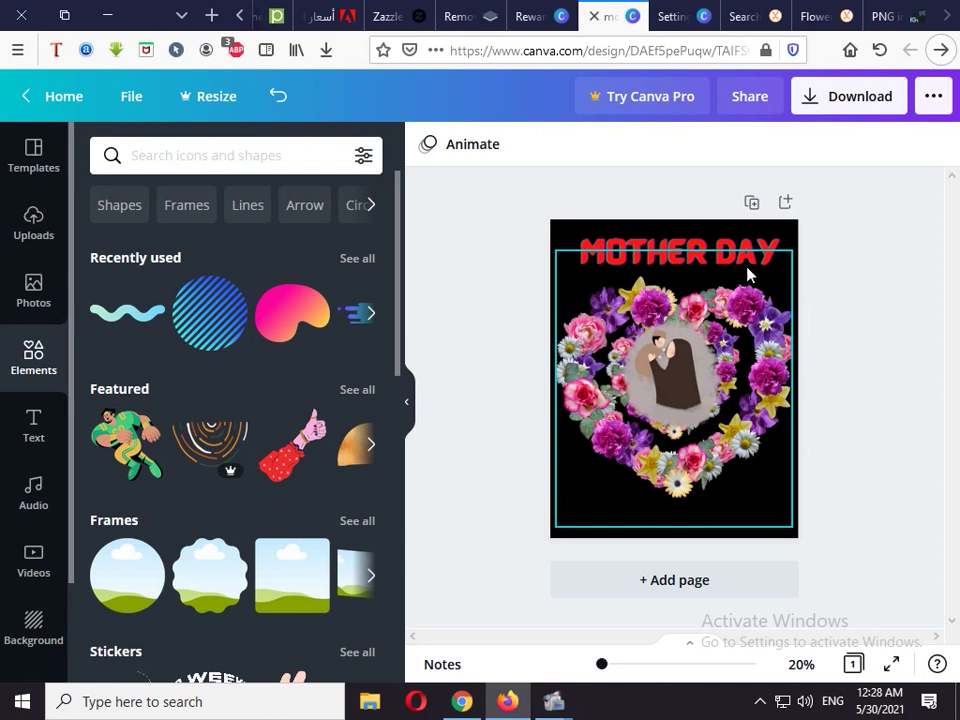
- Download the design as a PNG without a transparent background and show mother day.png in the Downloads folder
click(857, 100)
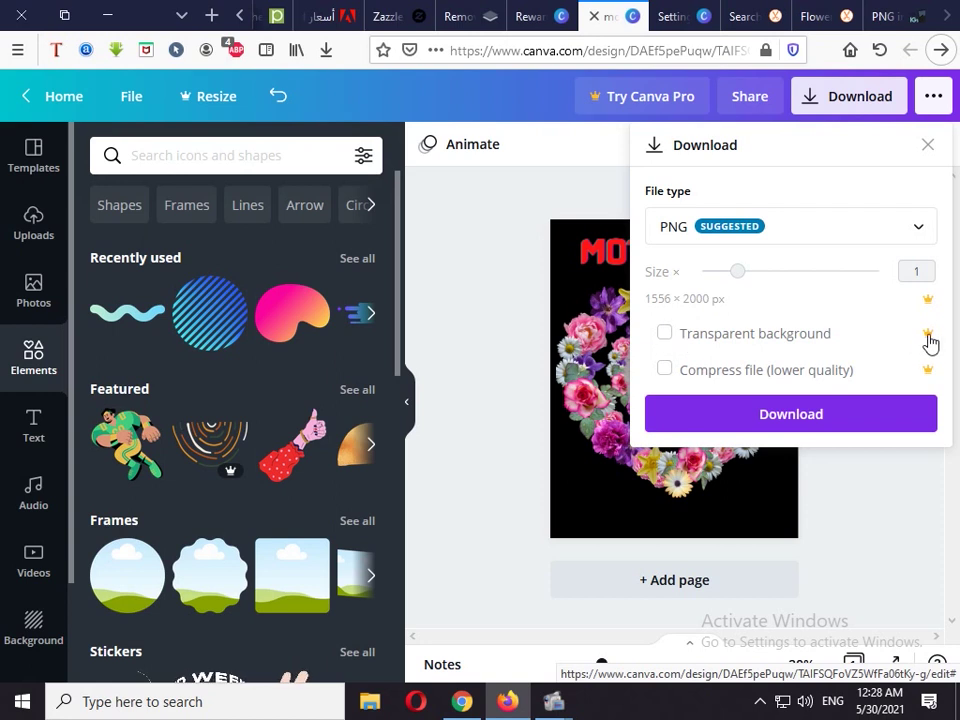
click(799, 418)
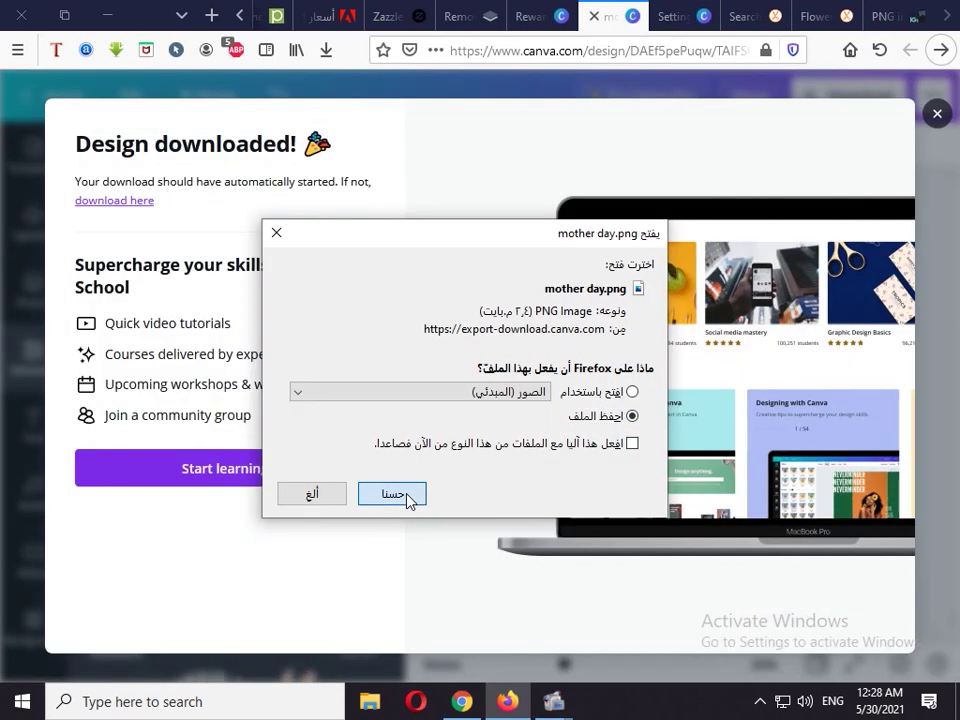
click(410, 497)
click(937, 117)
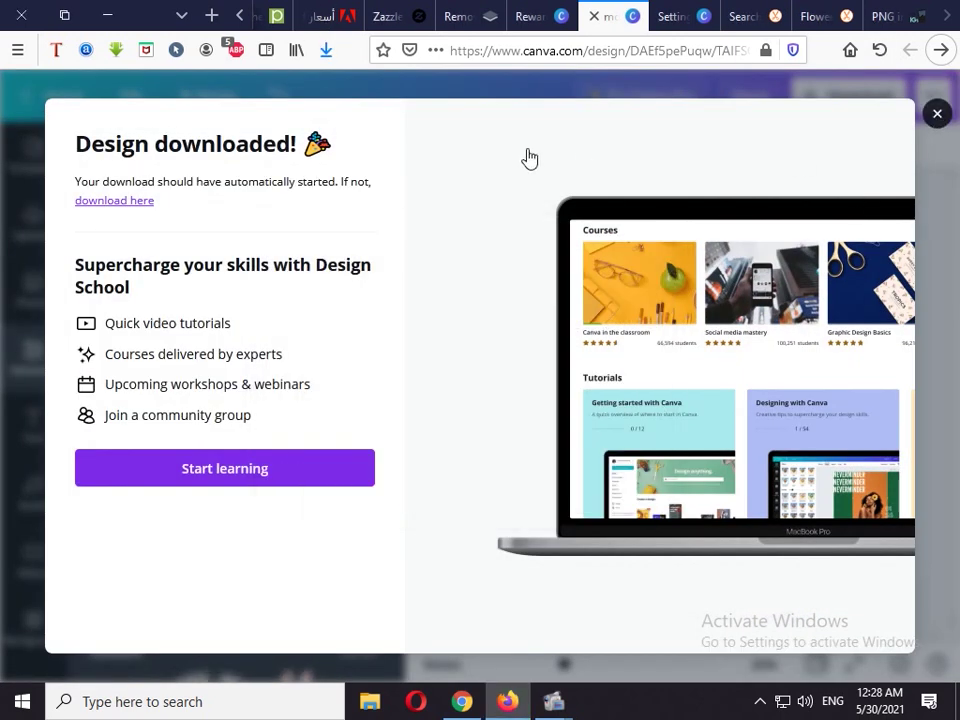
click(325, 50)
click(343, 109)
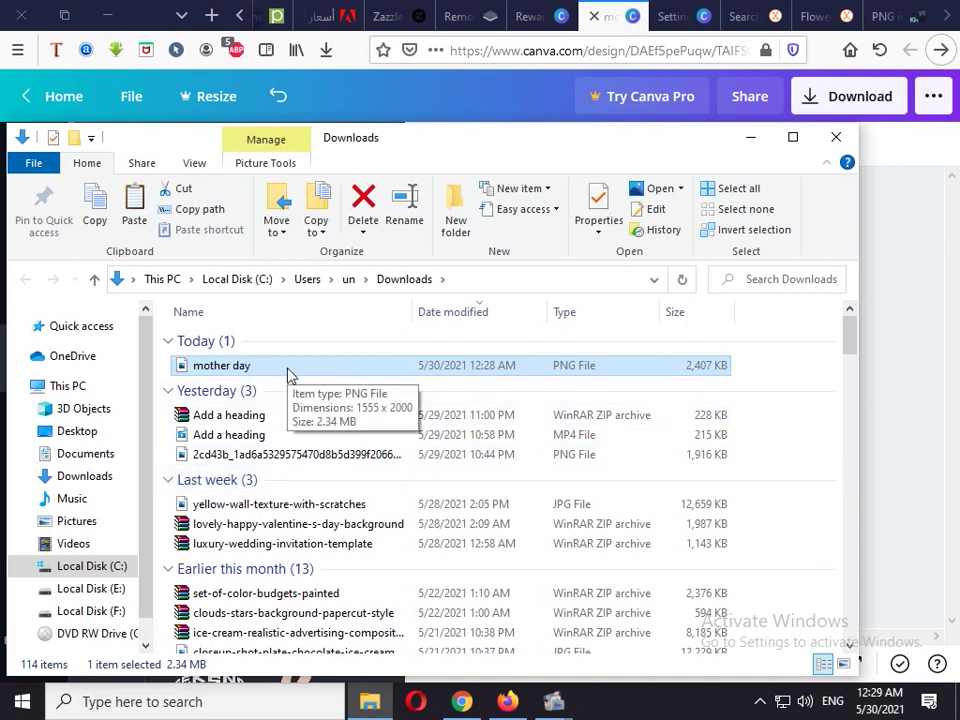
- Move mother day.png from the Downloads folder to the desktop and open it for viewing
right_click(287, 374)
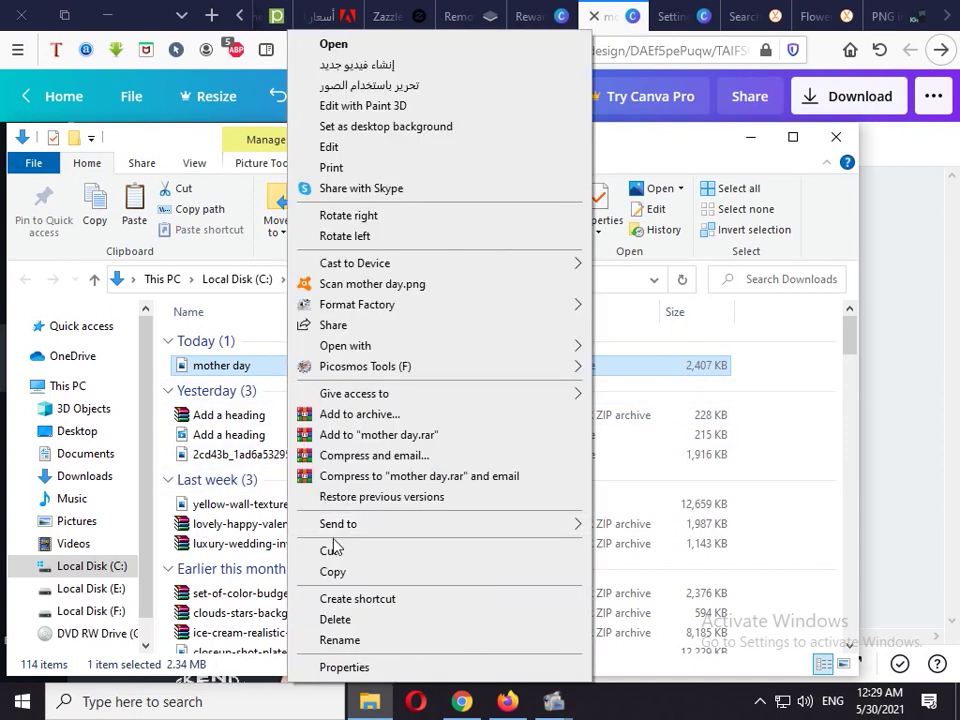
click(345, 553)
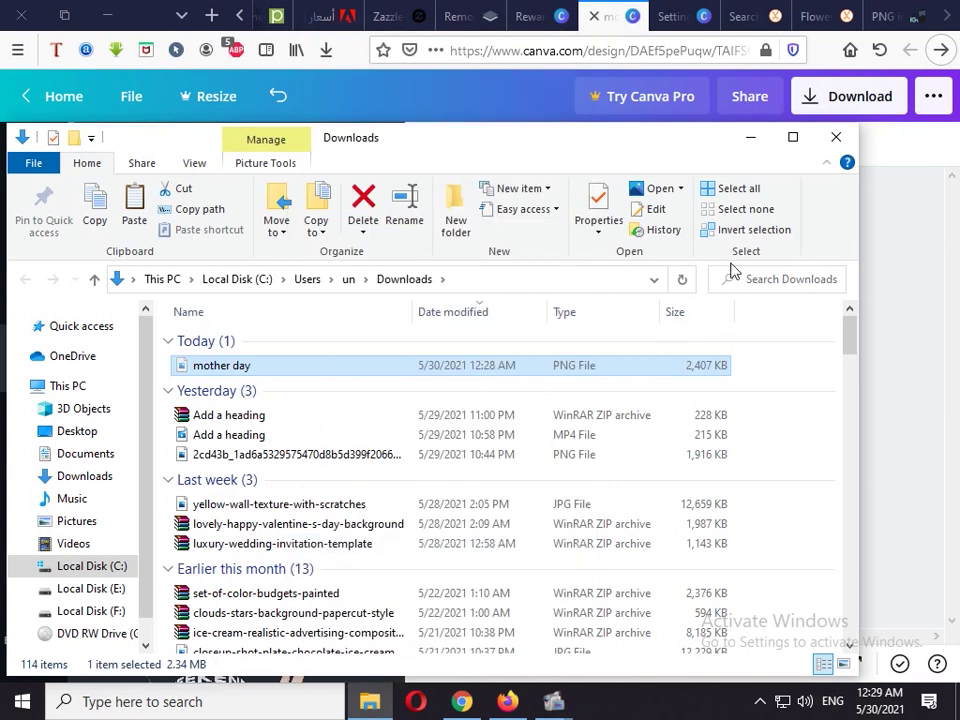
click(836, 137)
click(108, 17)
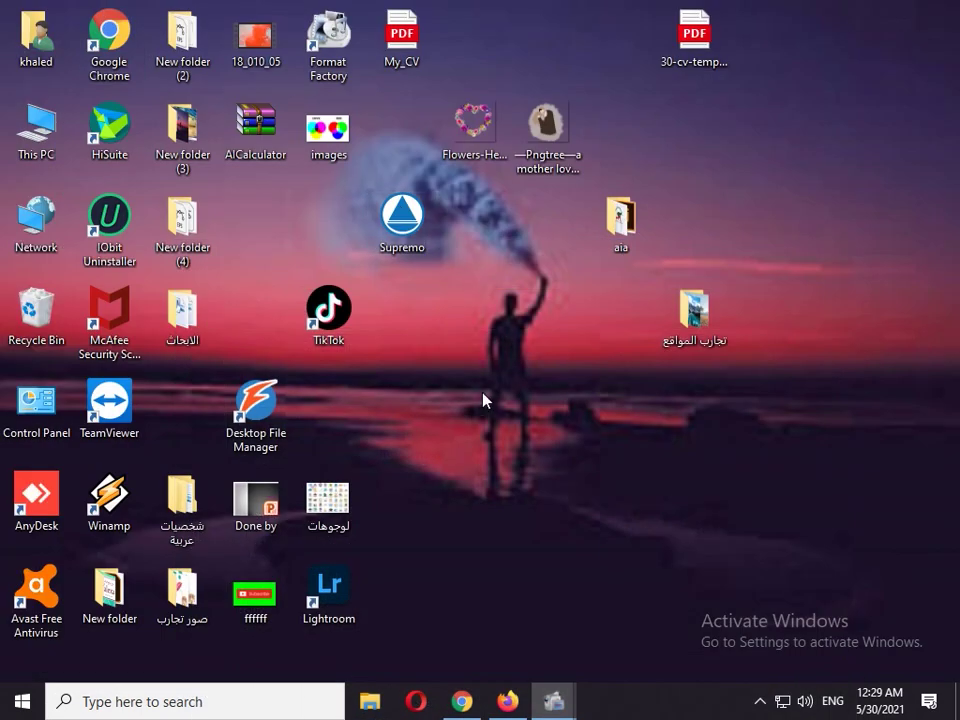
right_click(483, 396)
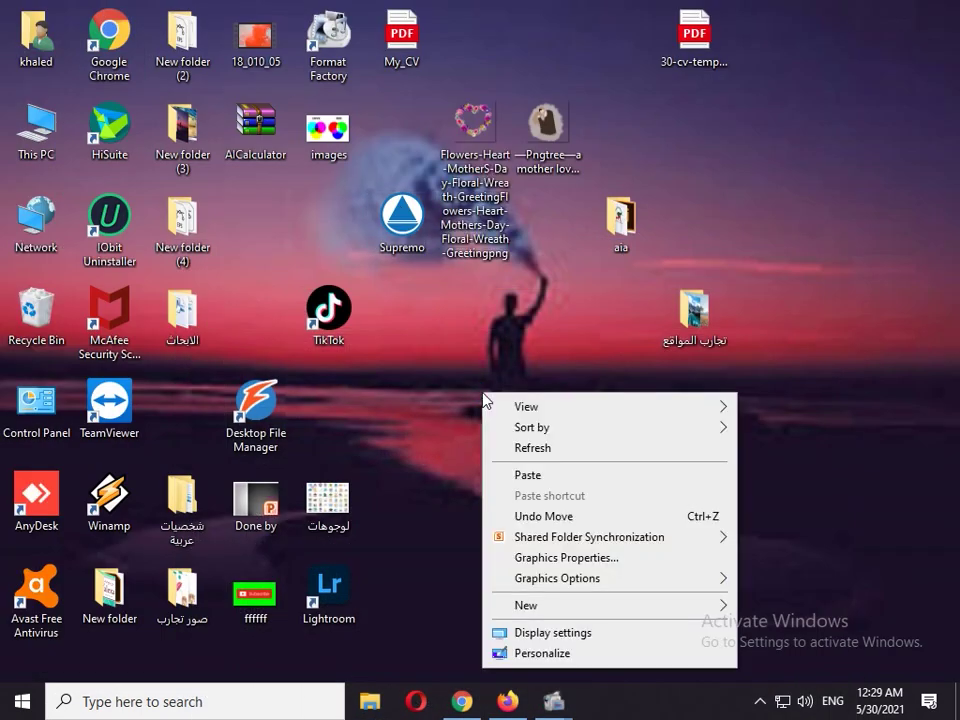
click(534, 476)
double_click(480, 340)
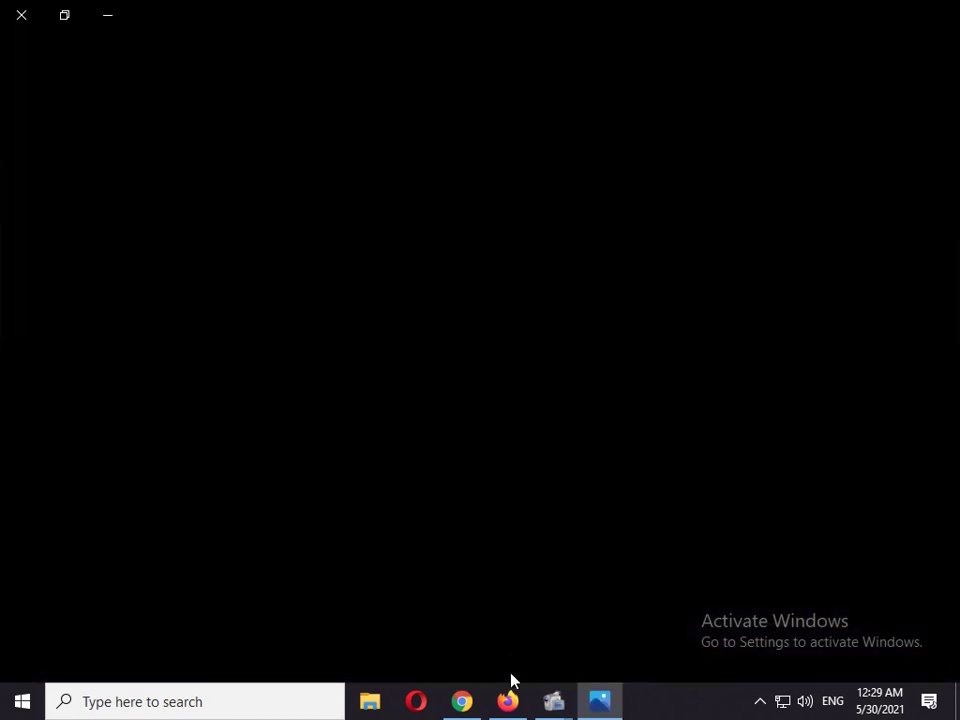
- Switch to remove.bg in the browser and upload mother day.png from the desktop for background removal
mouse_move(517, 705)
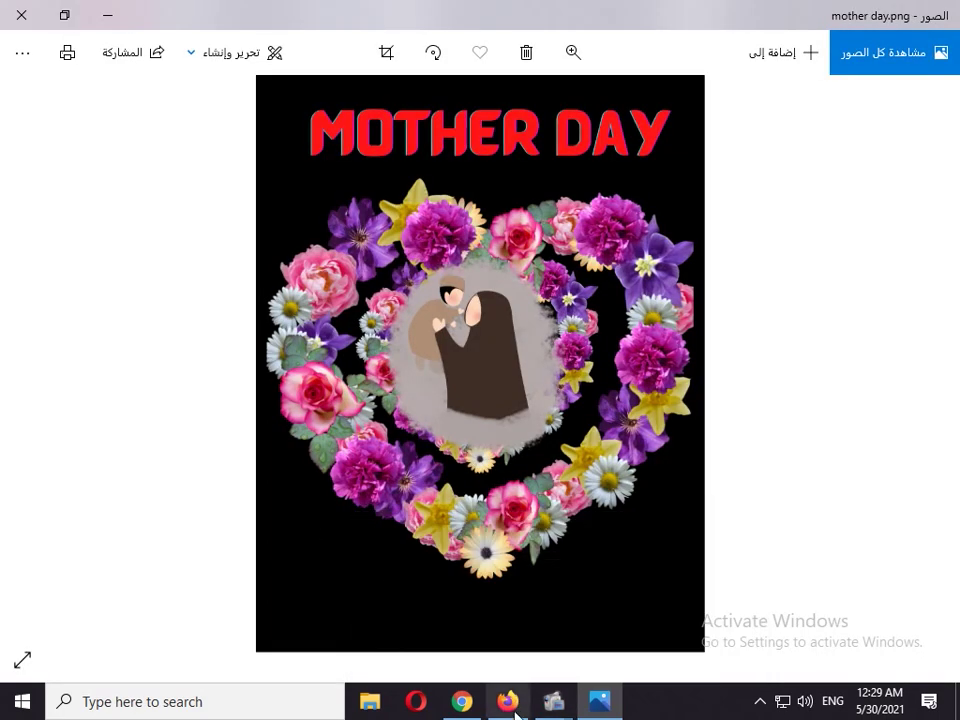
key(alt+Tab)
click(462, 16)
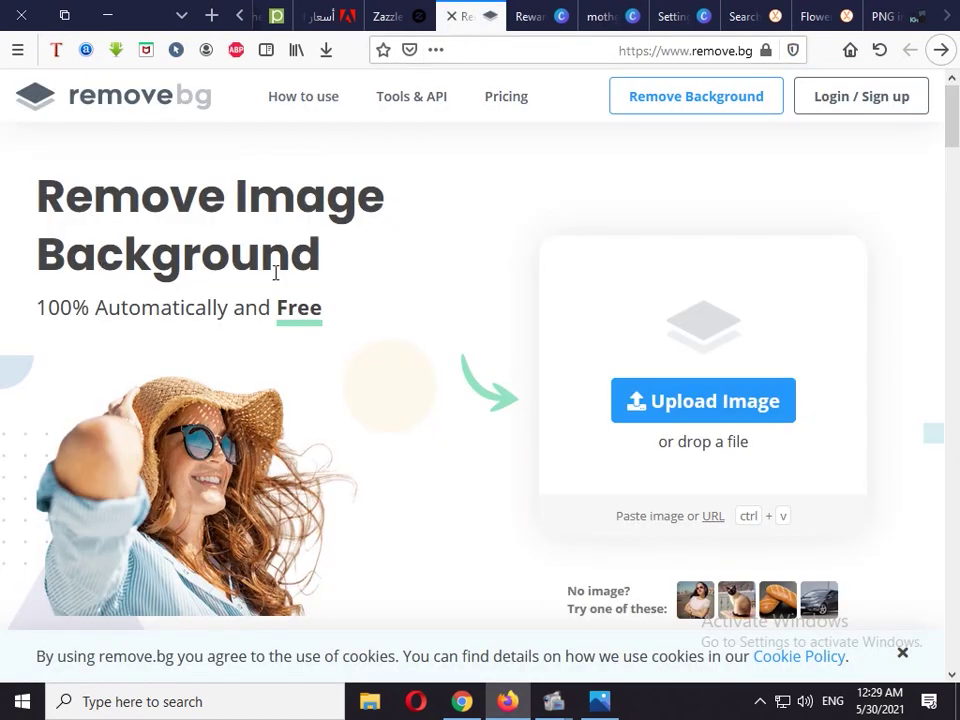
click(690, 406)
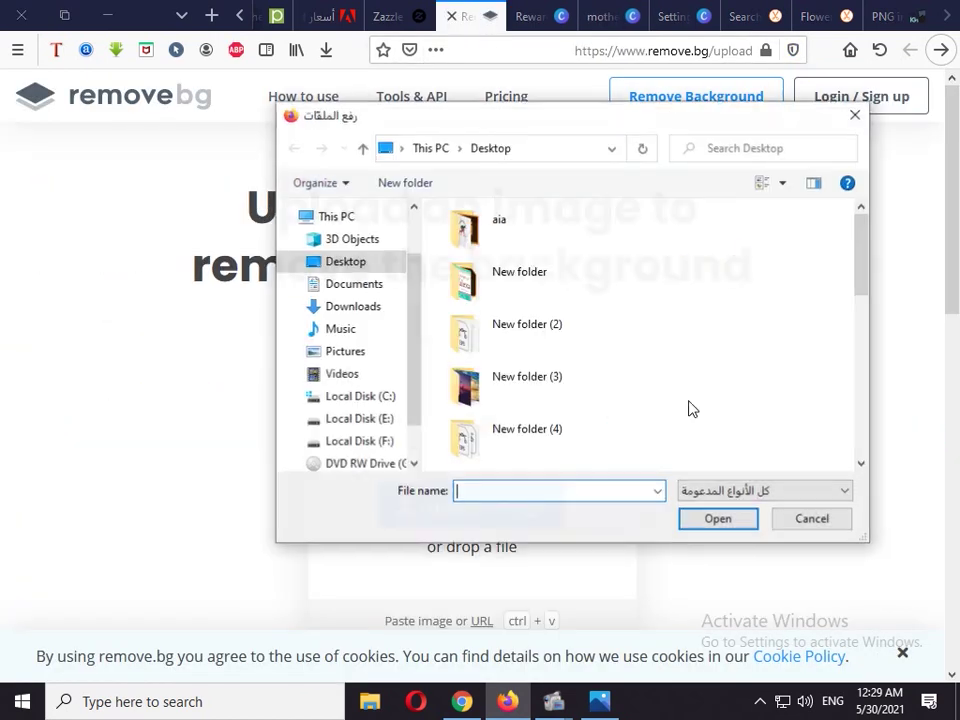
scroll(587, 336, down, 10)
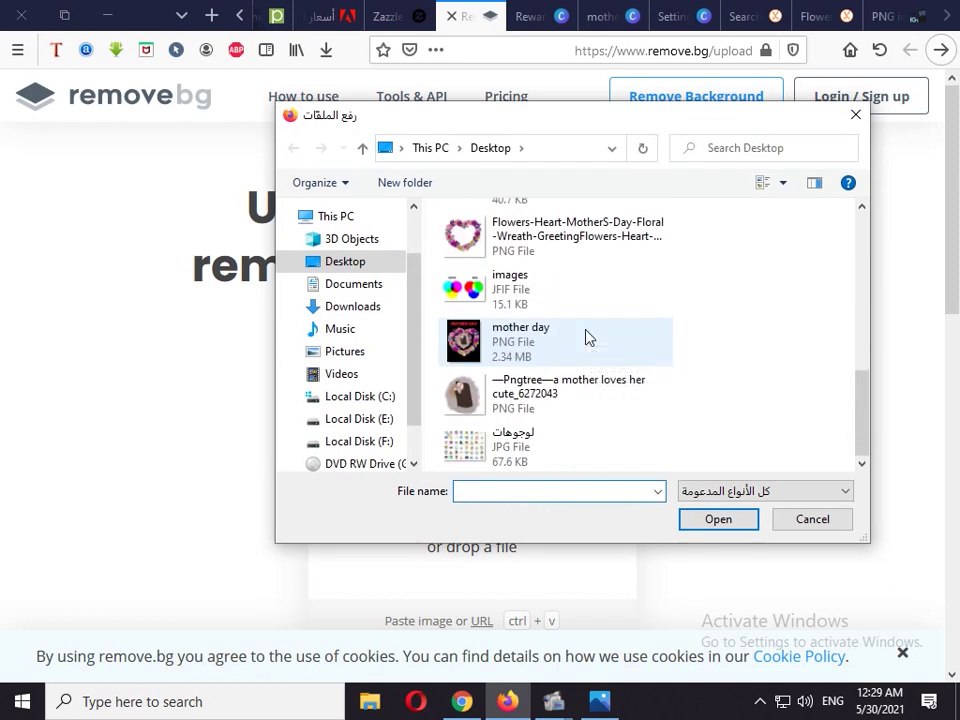
click(492, 338)
click(732, 524)
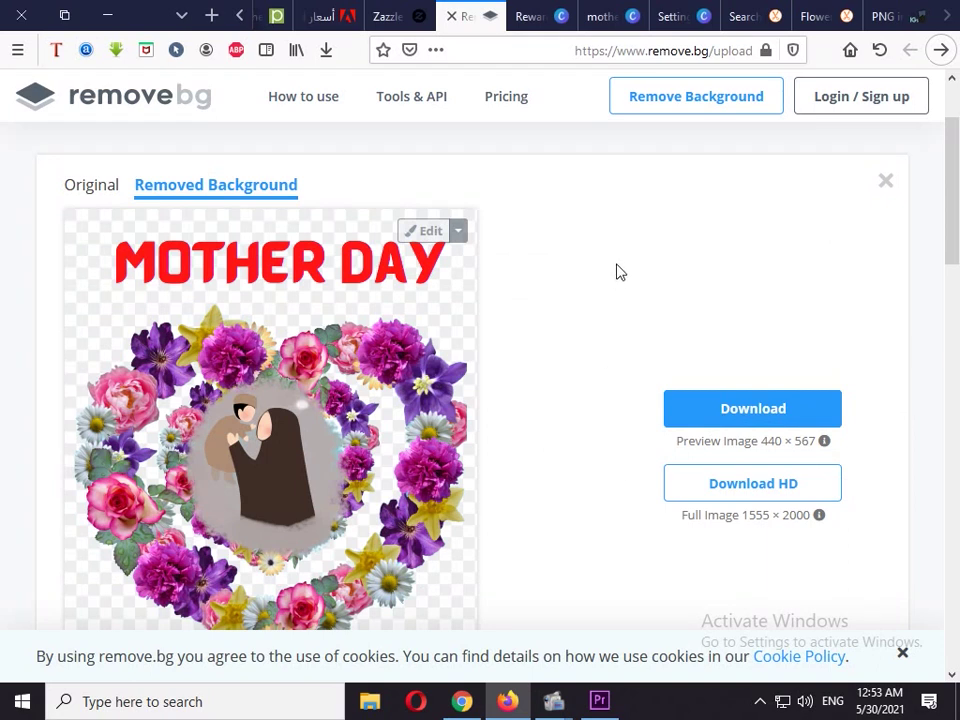
- Save the background-free image in preview size, then open mother_day-removebg-preview from the desktop
click(735, 415)
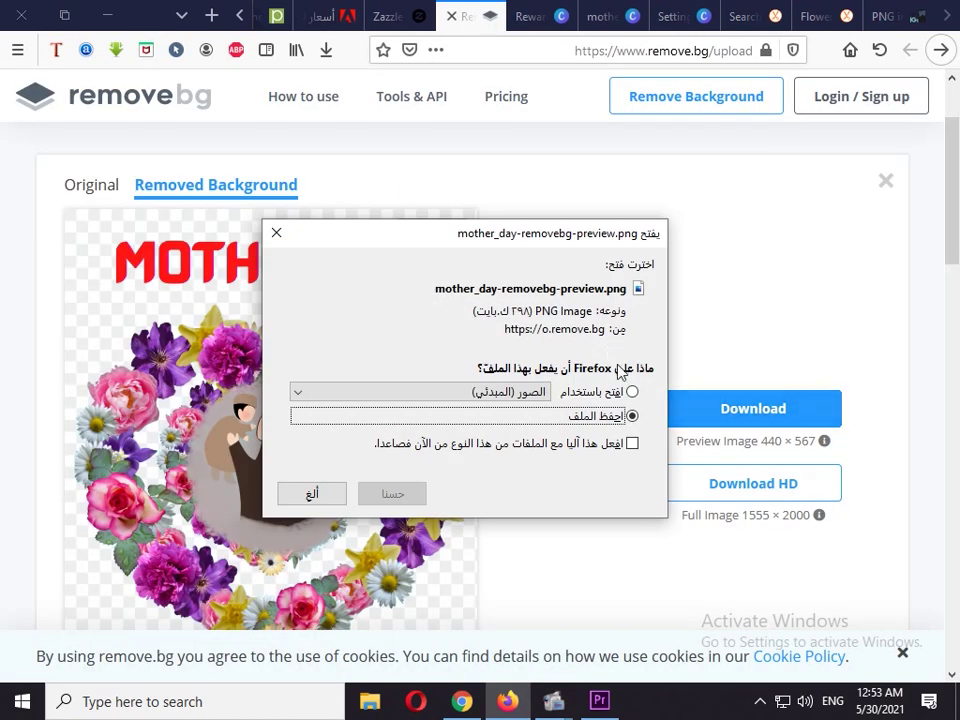
click(414, 493)
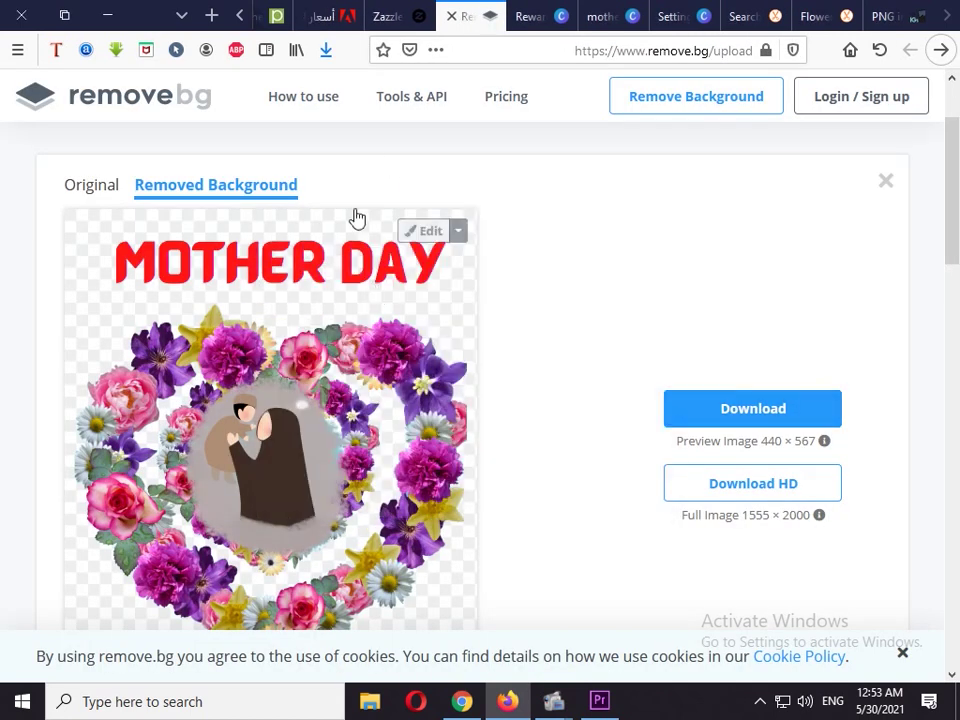
click(322, 62)
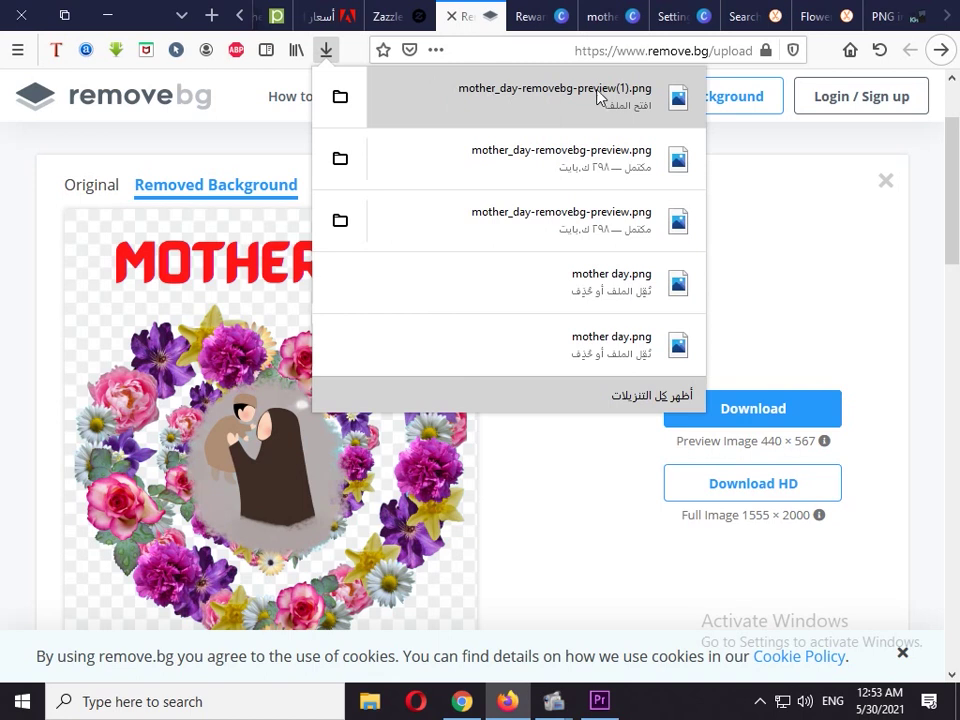
click(108, 15)
click(476, 310)
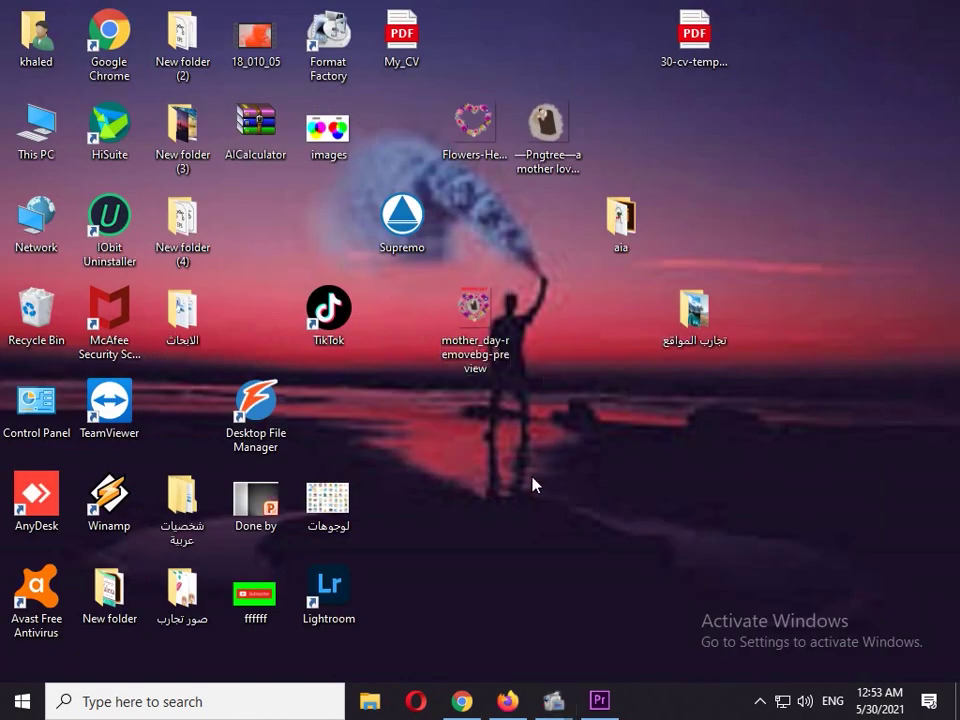
drag(495, 320, 550, 330)
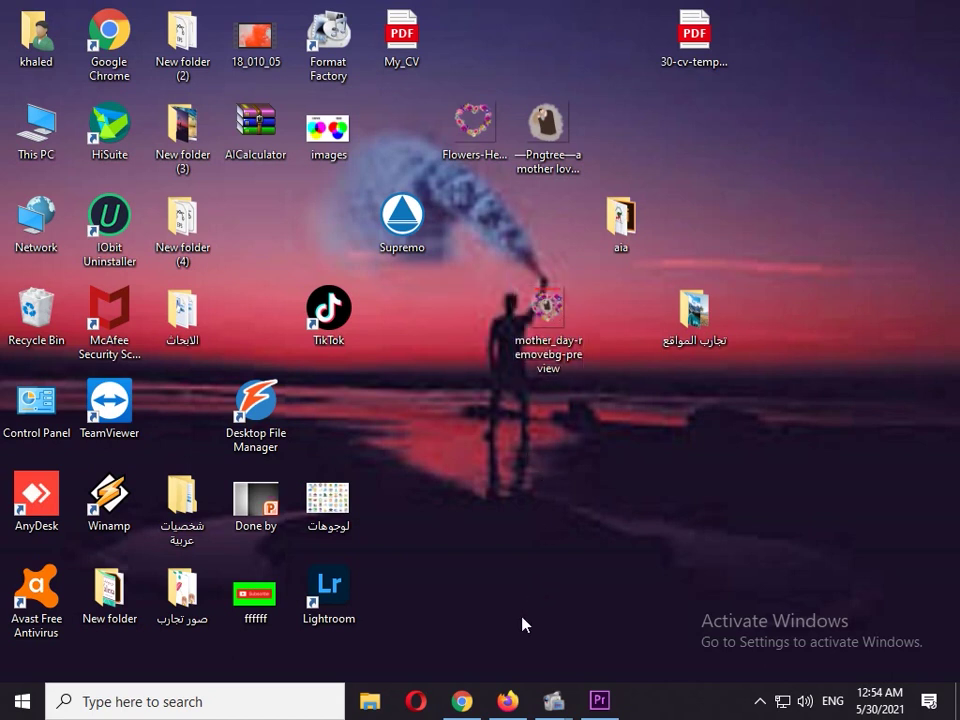
double_click(548, 318)
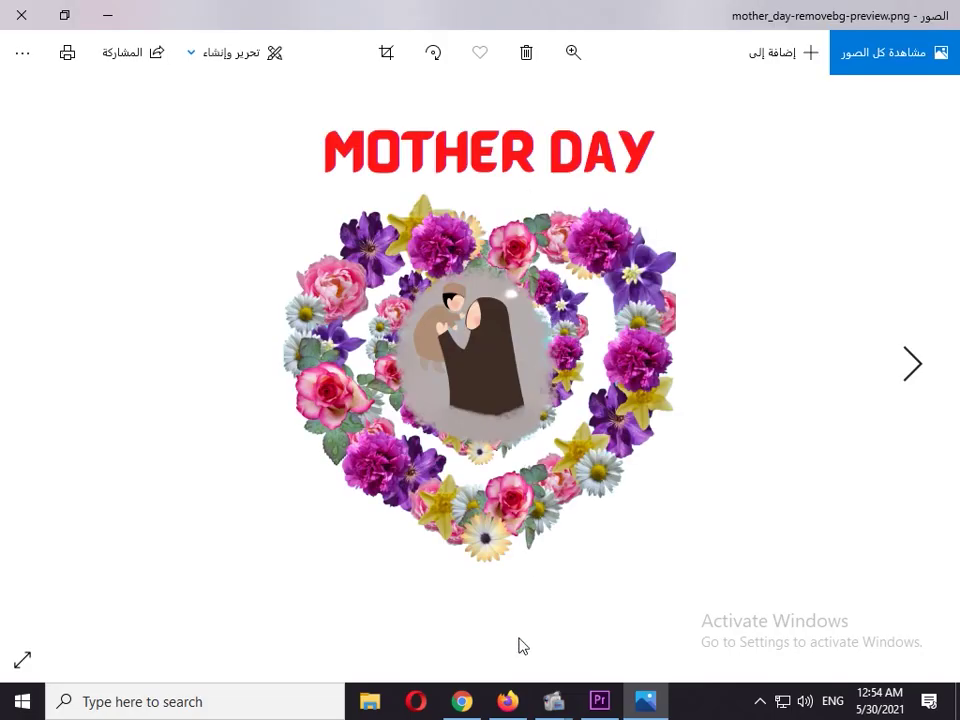
- Switch to Zazzle in the browser and choose the black men's T-shirt from the popular products for sellers
click(507, 702)
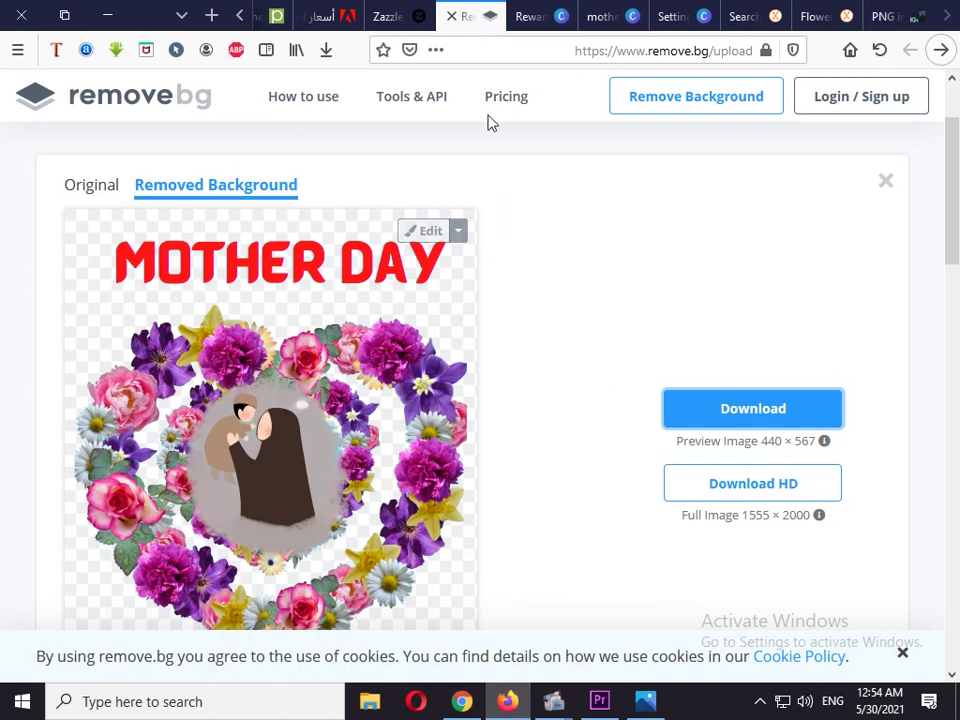
click(392, 17)
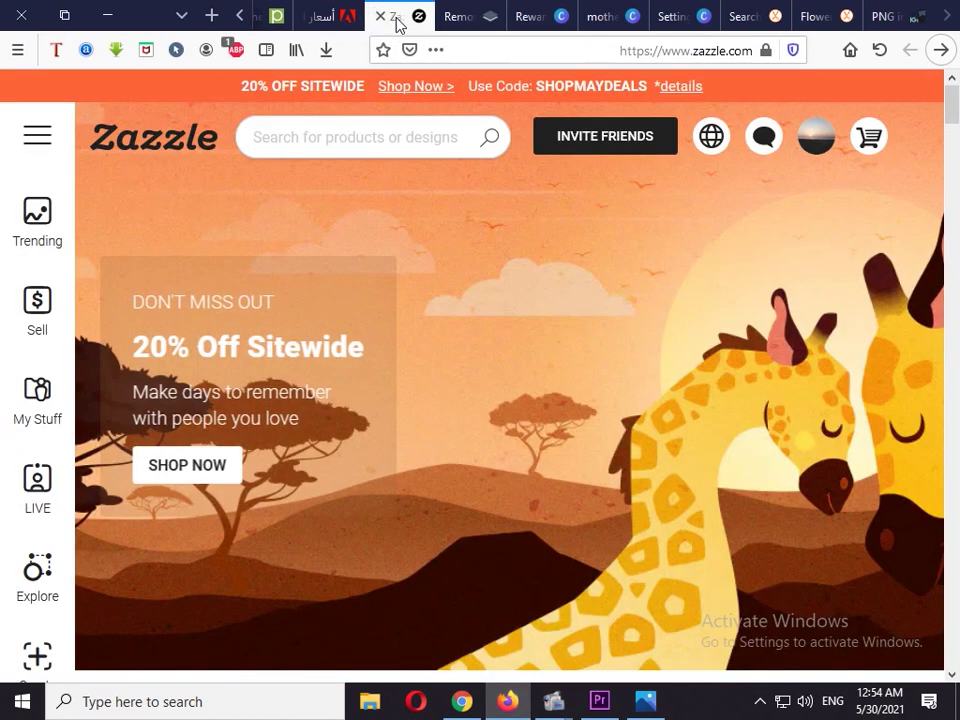
click(47, 303)
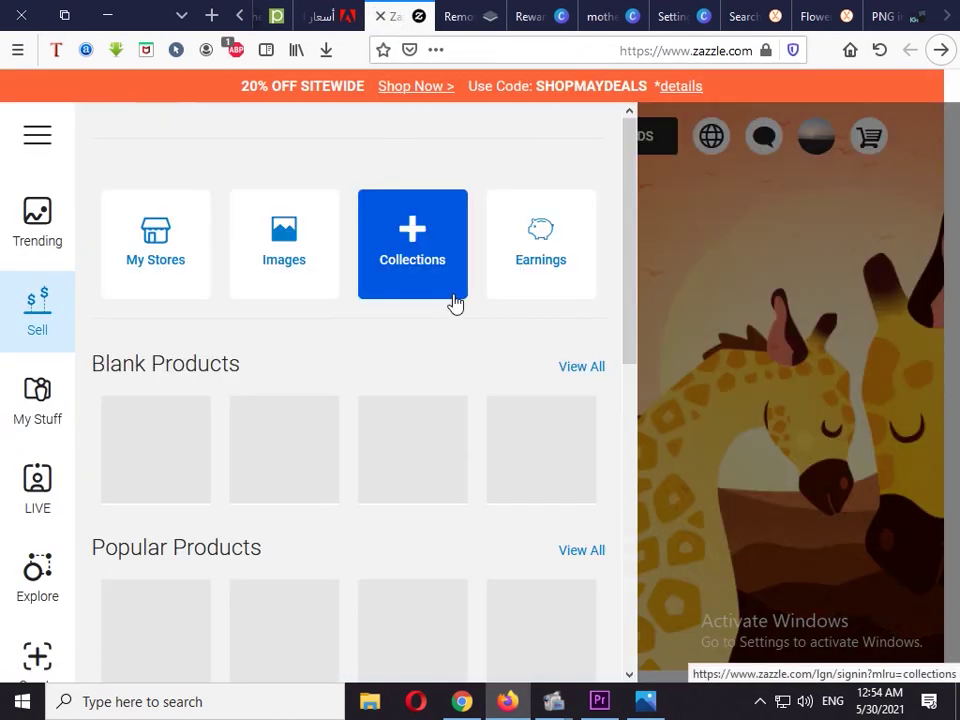
scroll(316, 347, down, 5)
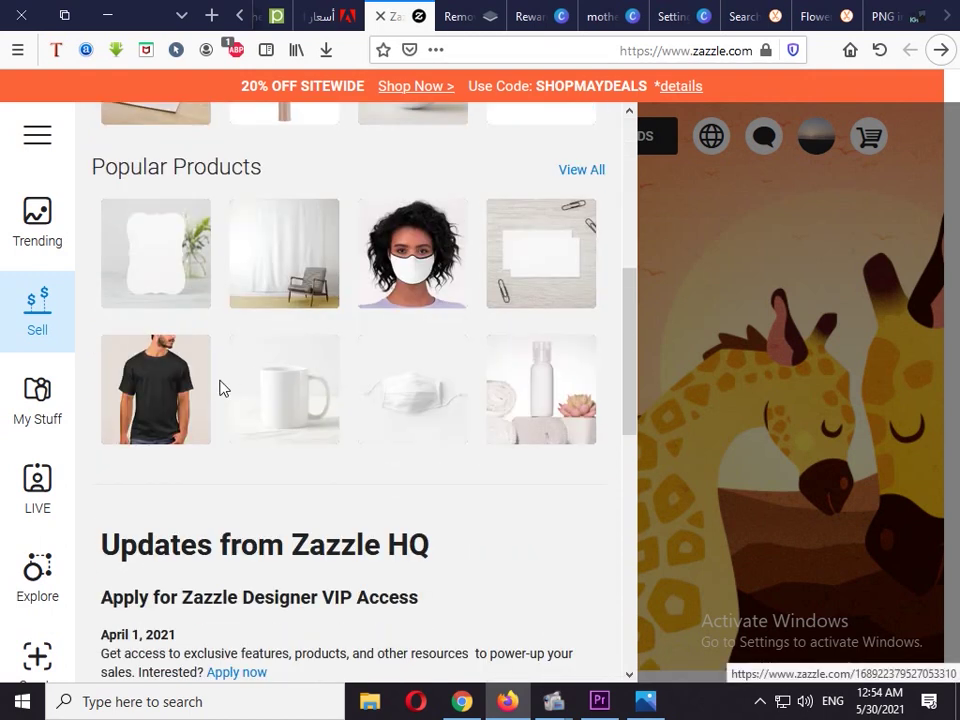
click(158, 392)
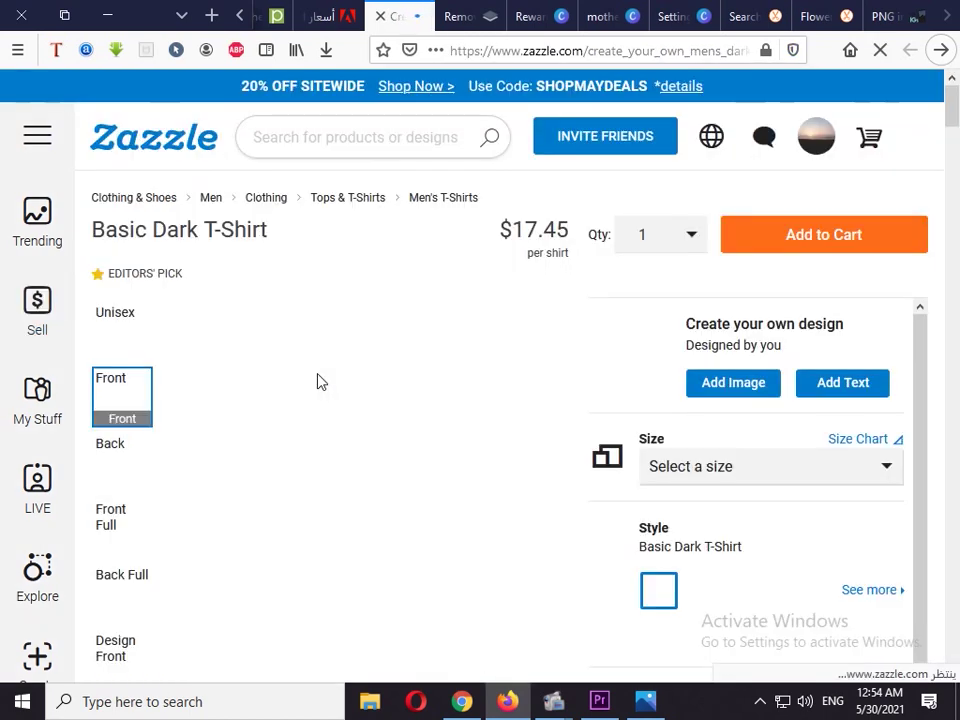
- Open the T-shirt's image designer and upload mother_day-removebg-preview from the desktop
click(742, 392)
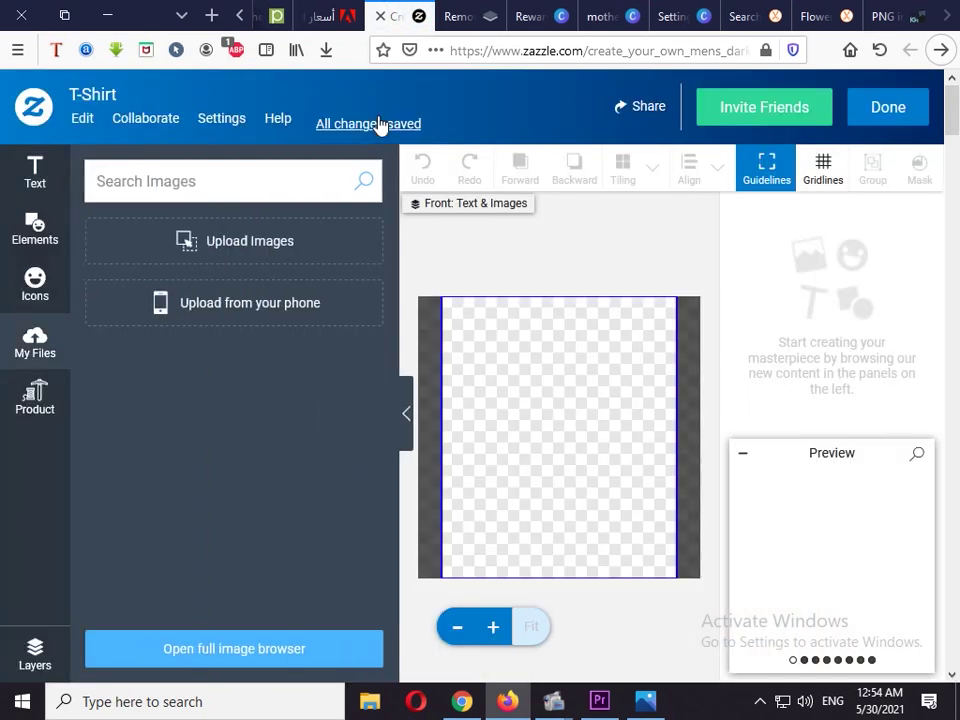
click(270, 244)
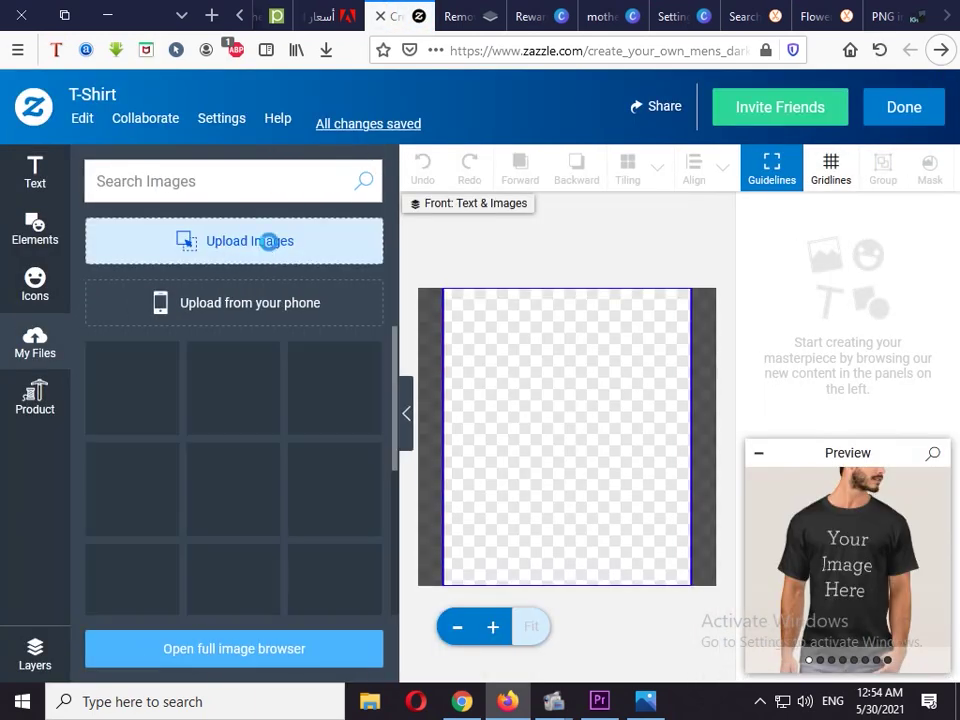
scroll(594, 371, down, 10)
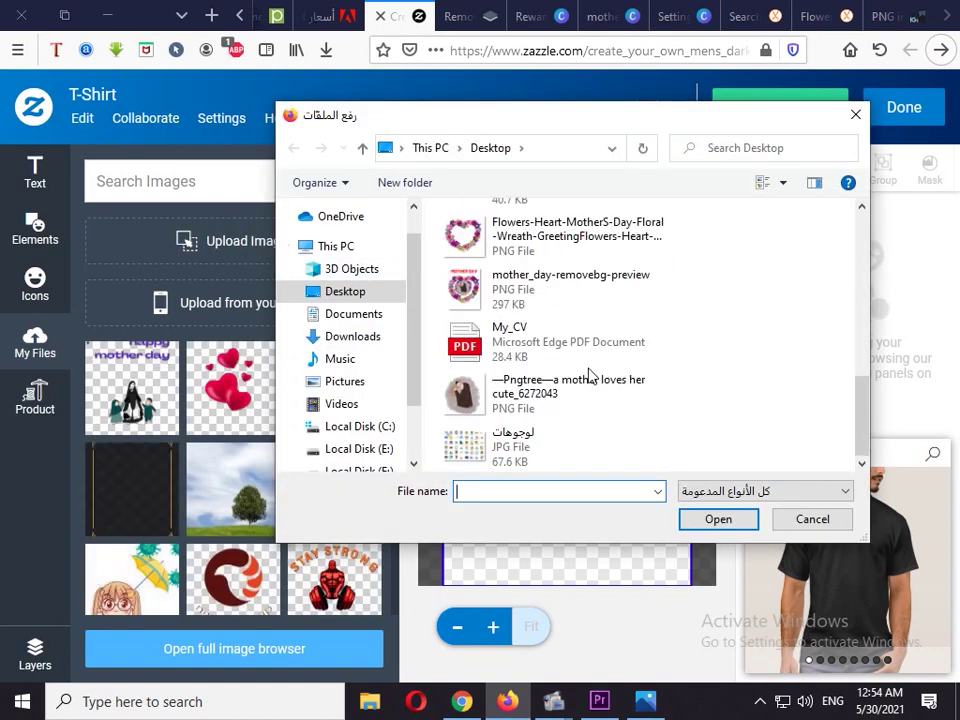
click(505, 290)
click(724, 526)
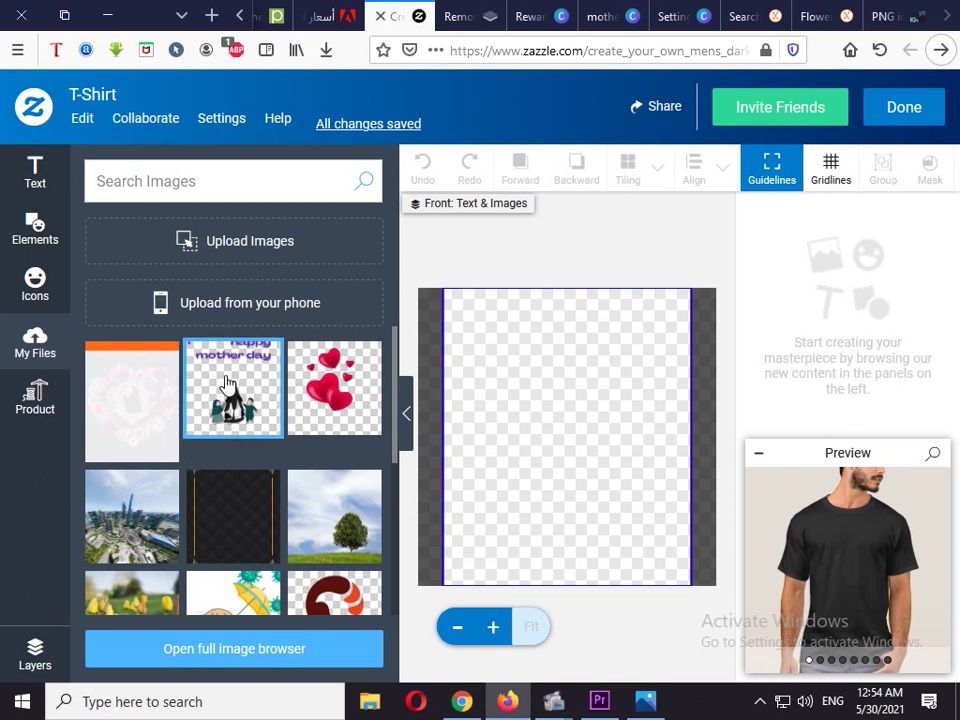
- Place the uploaded mother day image on the shirt front and enlarge it to nearly fill the print area
click(133, 388)
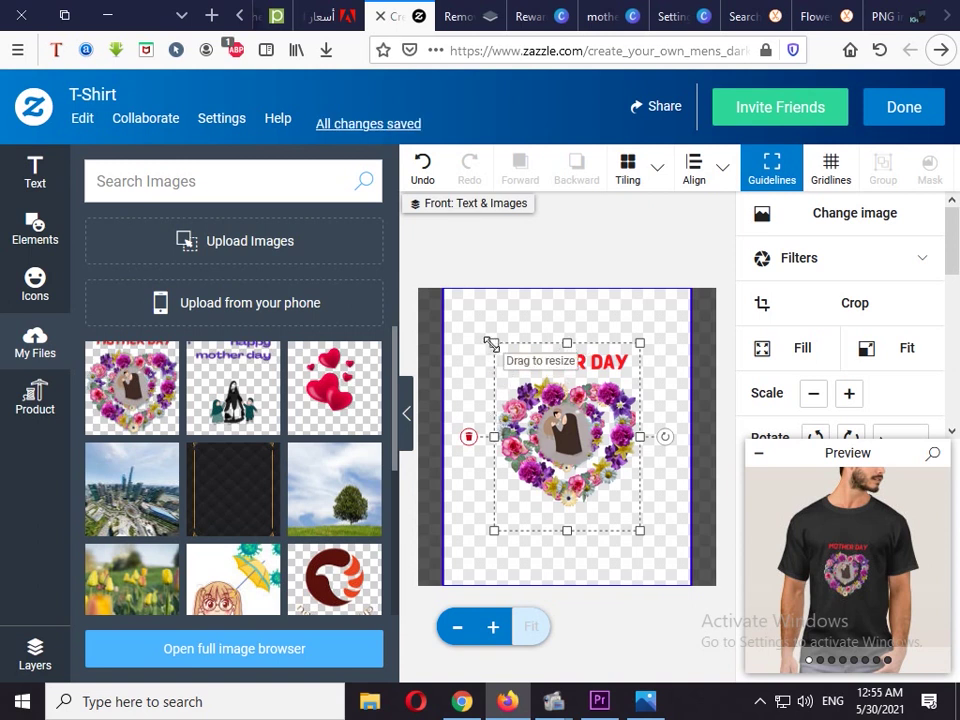
drag(494, 343, 465, 305)
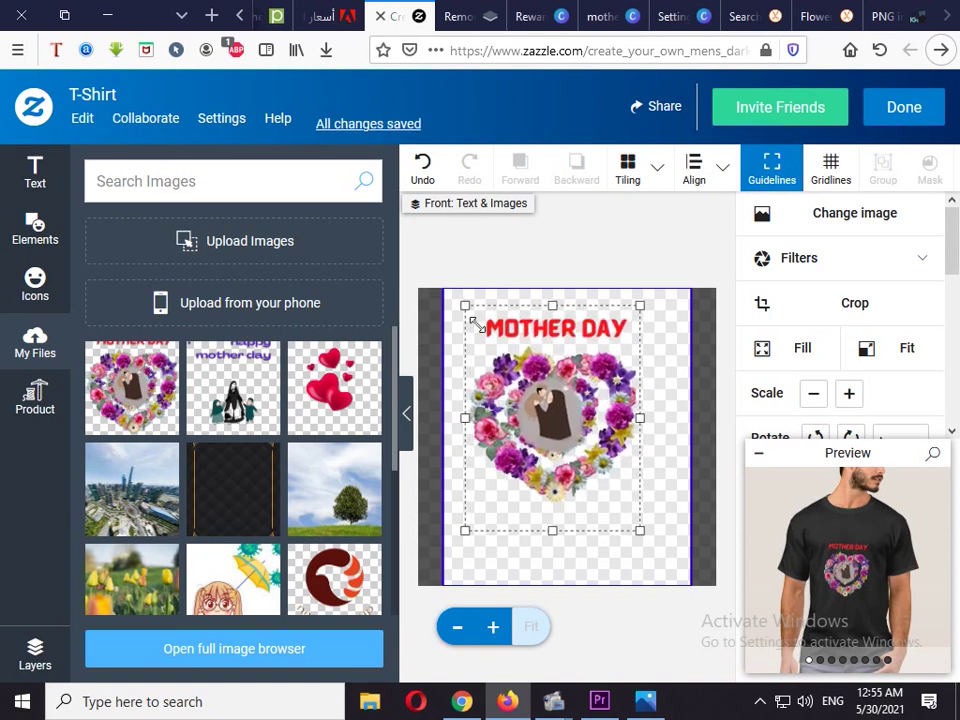
drag(641, 418, 673, 443)
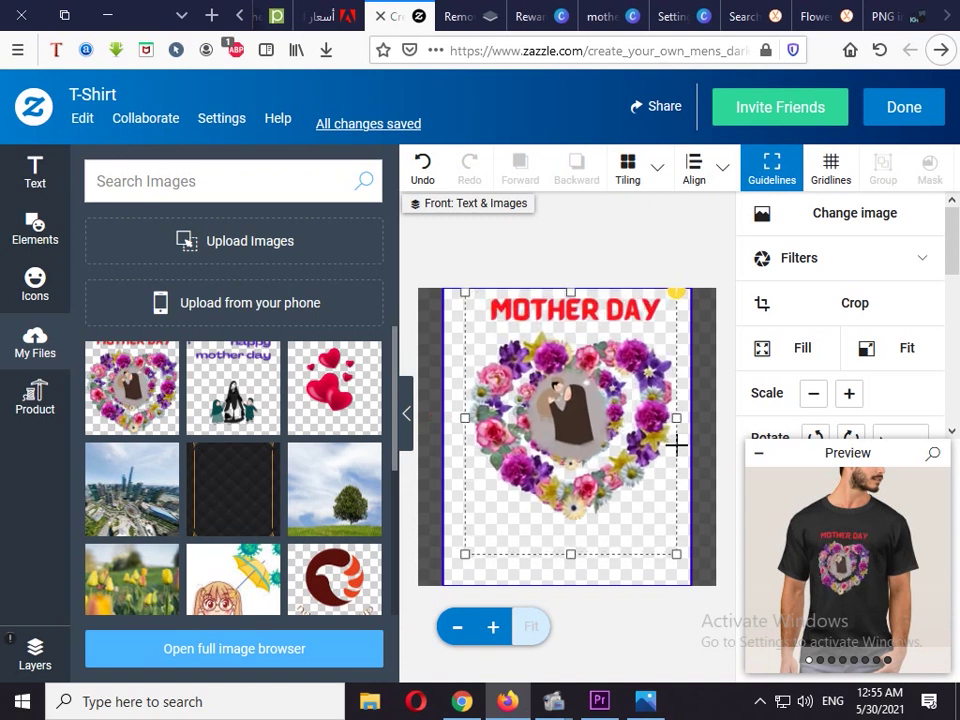
mouse_move(602, 424)
mouse_down()
mouse_move(585, 424)
mouse_move(583, 434)
mouse_move(600, 435)
mouse_up()
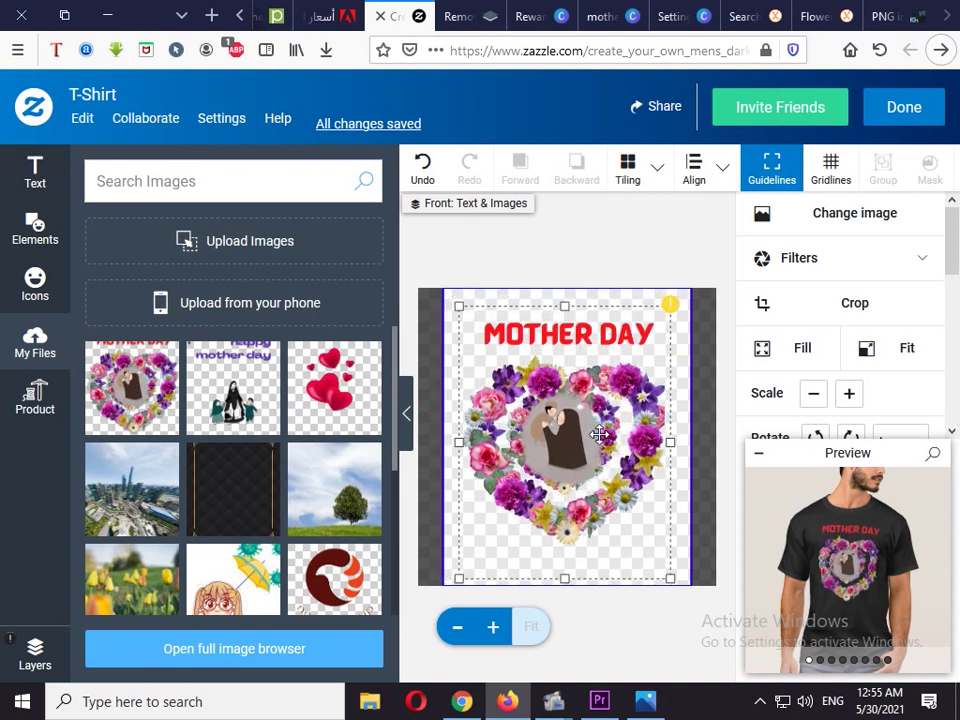
- Centre the image horizontally and vertically on the artboard and set white removal to Background only
click(727, 187)
click(742, 257)
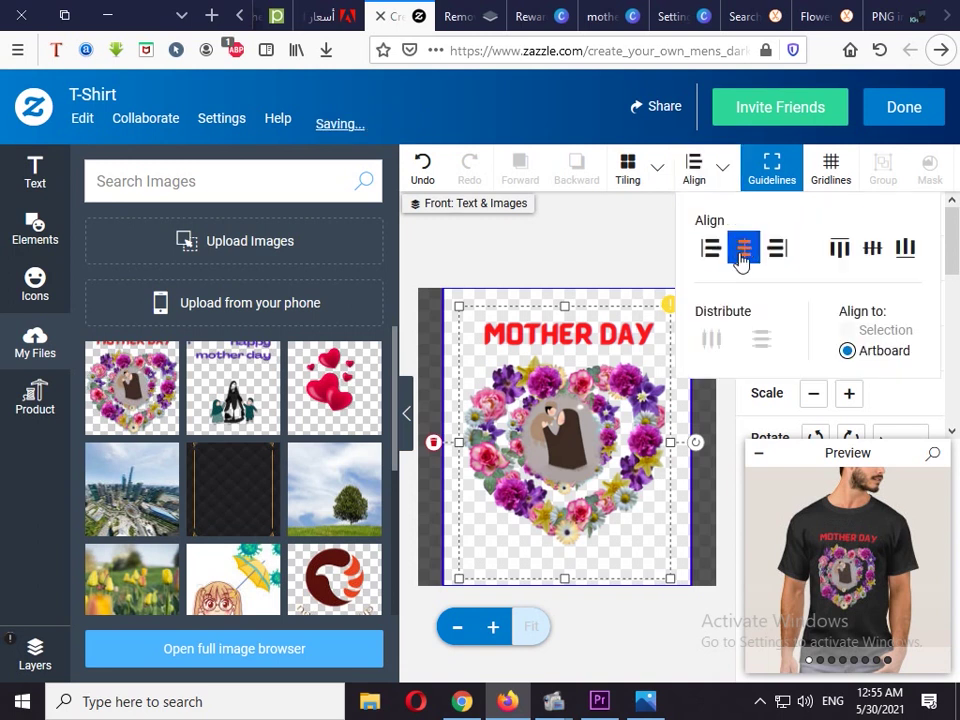
click(872, 248)
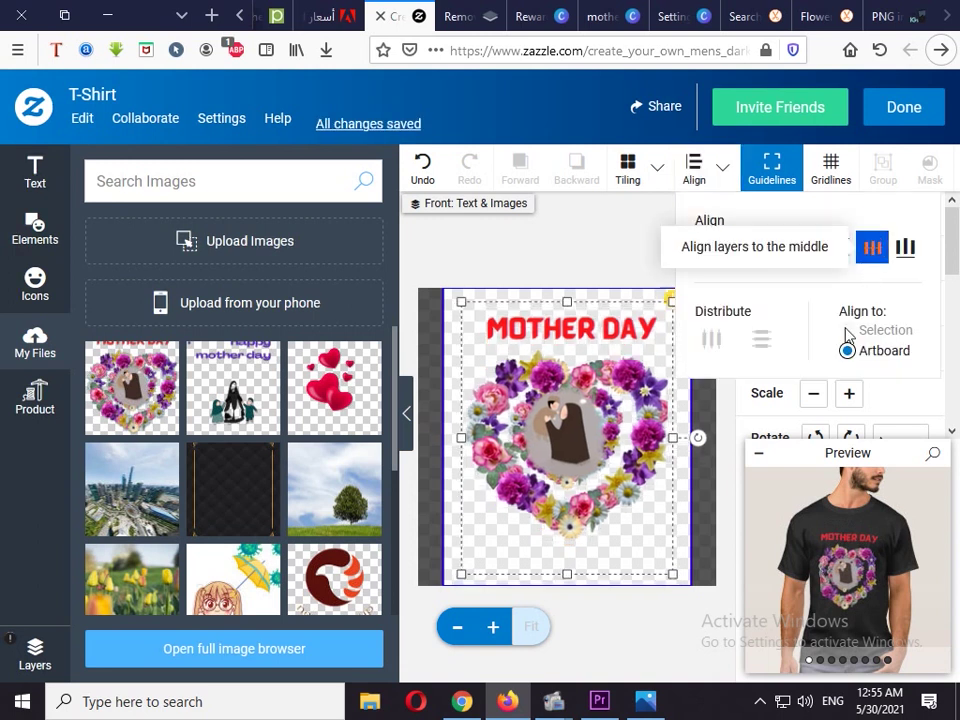
click(795, 453)
click(845, 612)
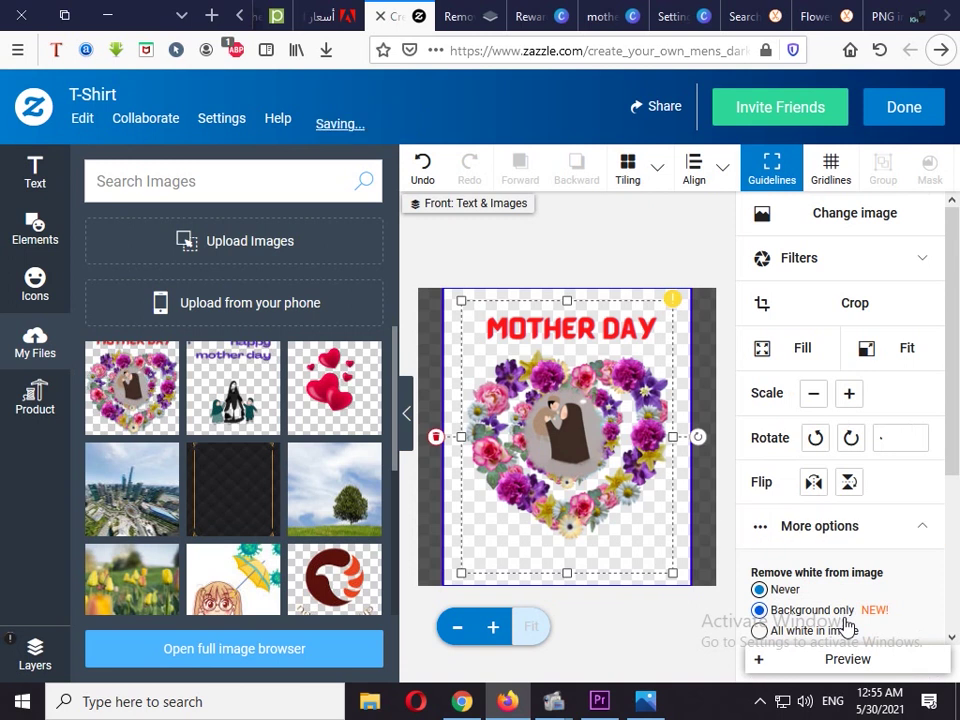
- Examine the enlarged front preview of the T-shirt with the mother day design
click(797, 658)
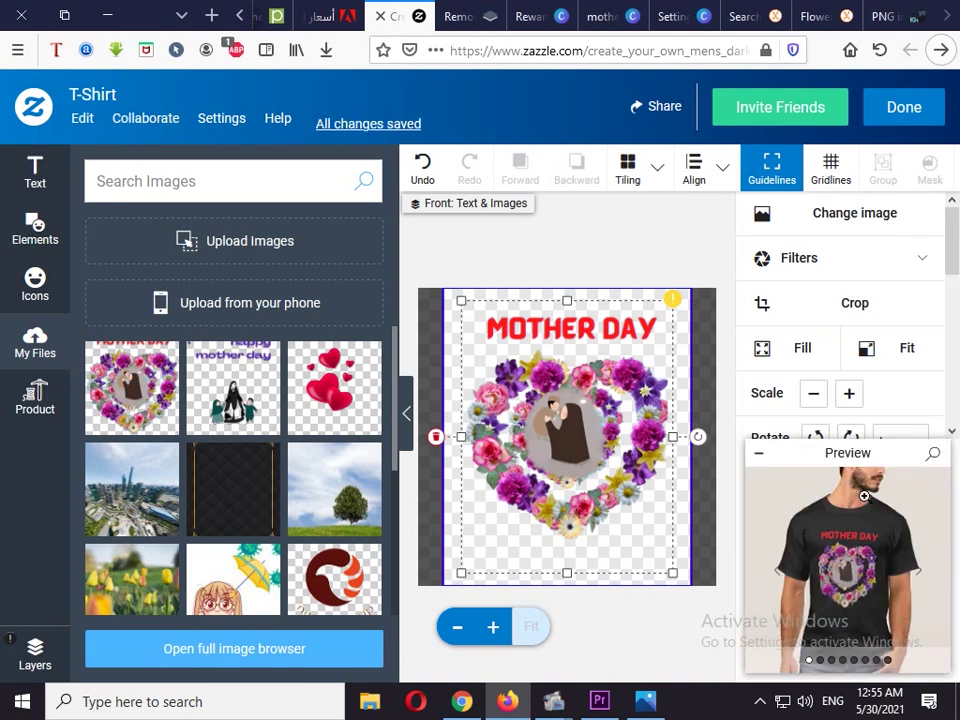
click(845, 582)
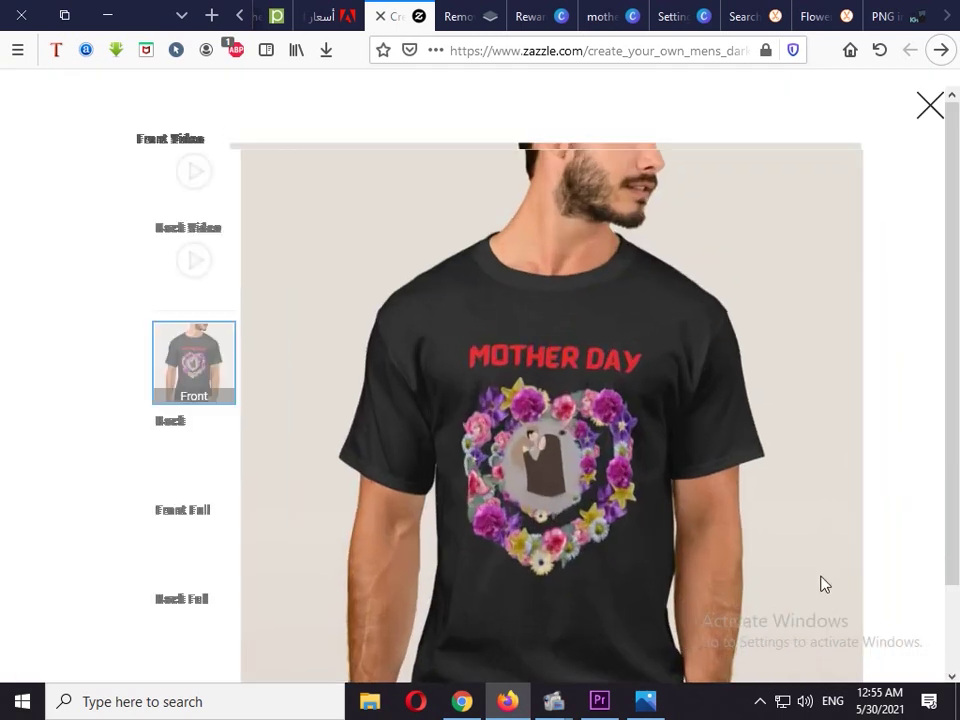
scroll(730, 295, down, 2)
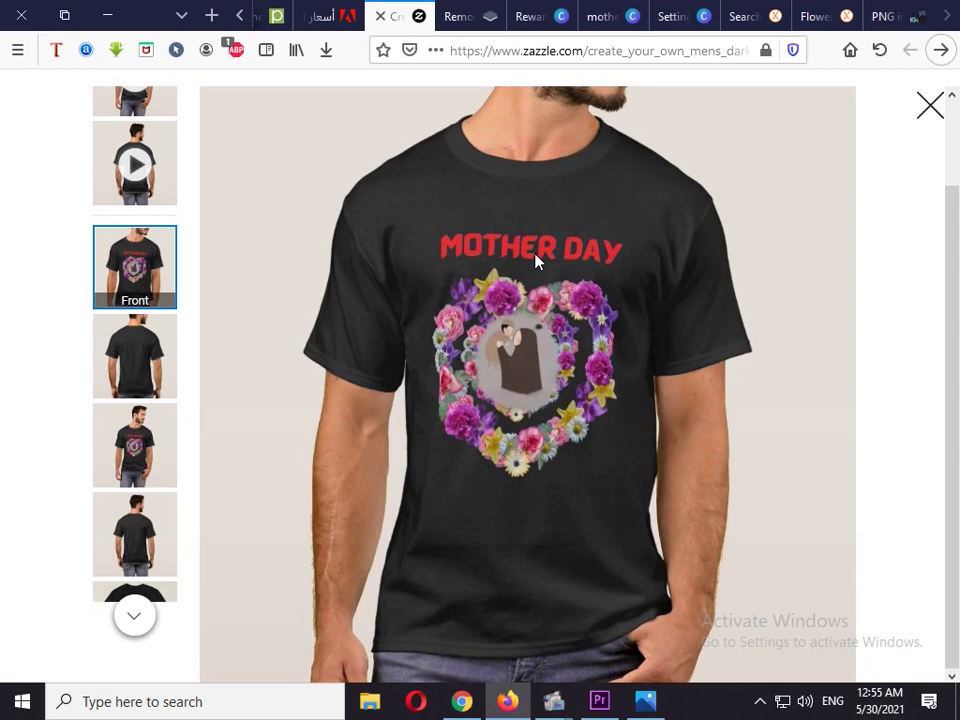
- Switch to the mother day design in Canva and review the available background and text options
click(550, 17)
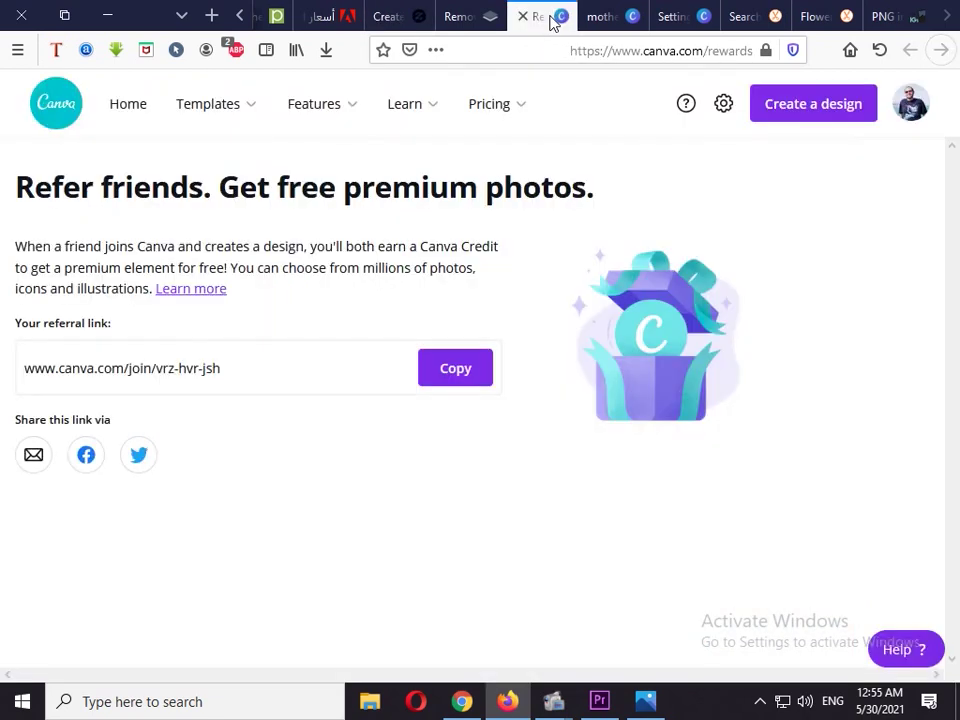
click(597, 17)
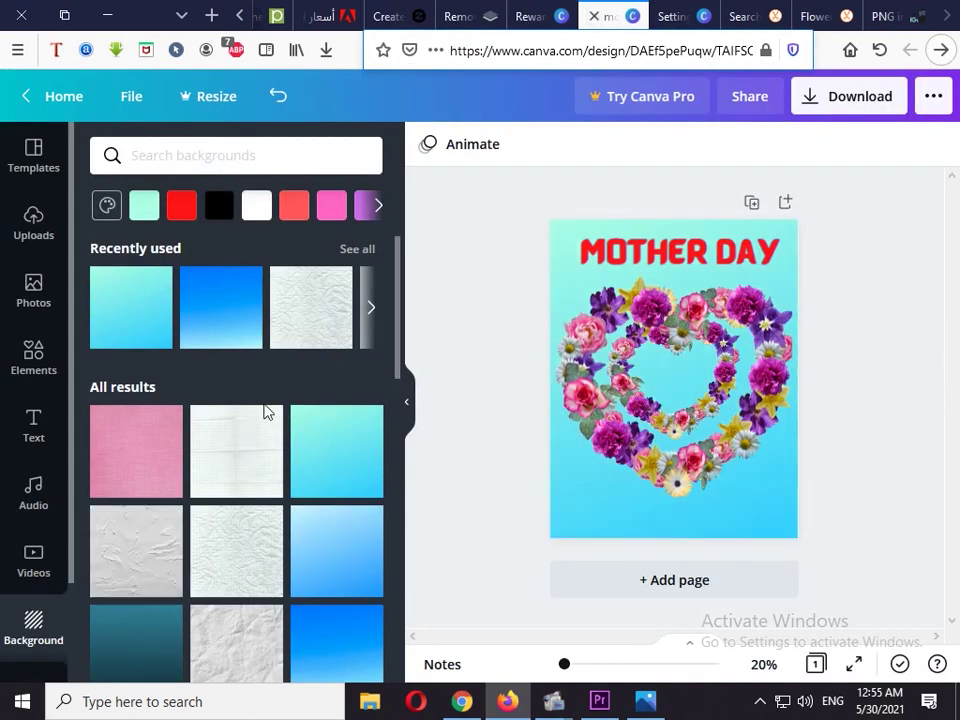
scroll(100, 410, down, 3)
scroll(42, 432, down, 1)
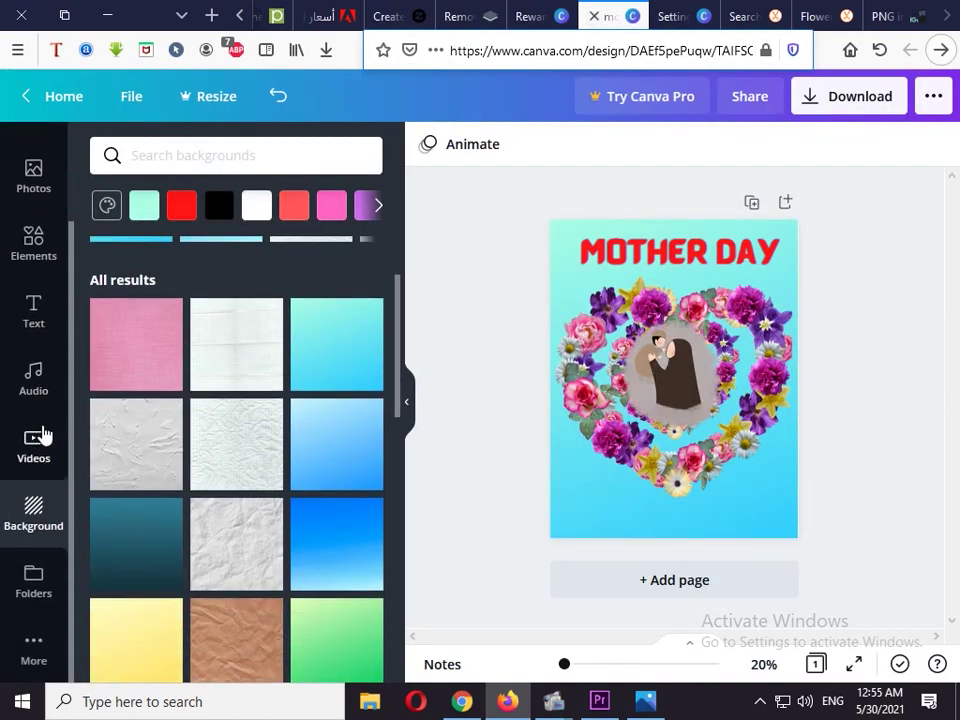
scroll(37, 495, up, 2)
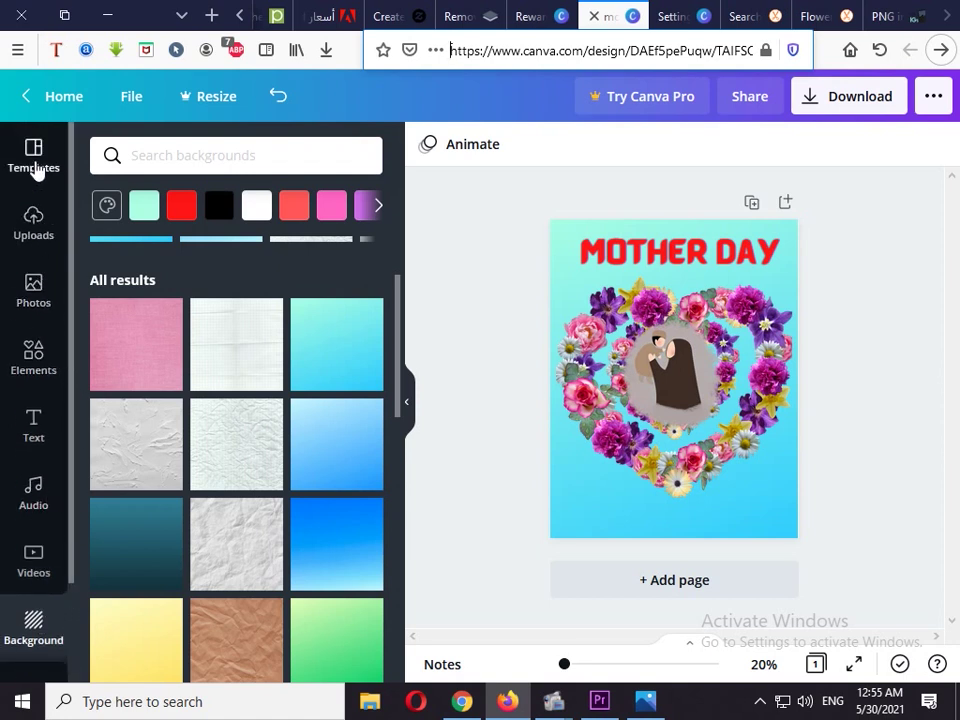
click(33, 425)
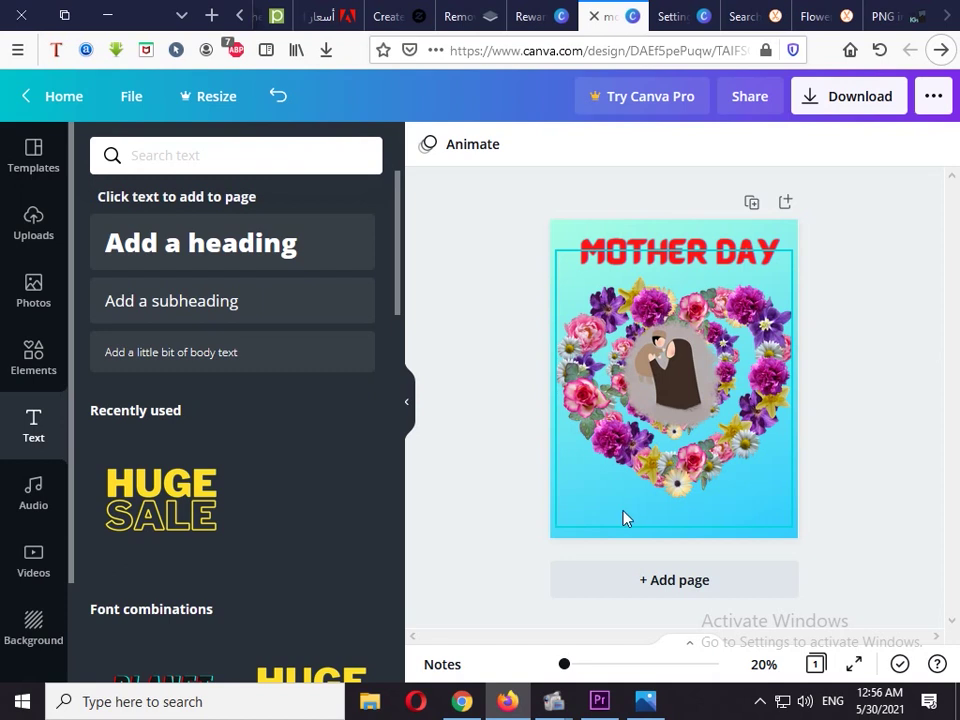
- Switch to remove.bg and compare the background removal results for the uploaded mother day images
click(462, 17)
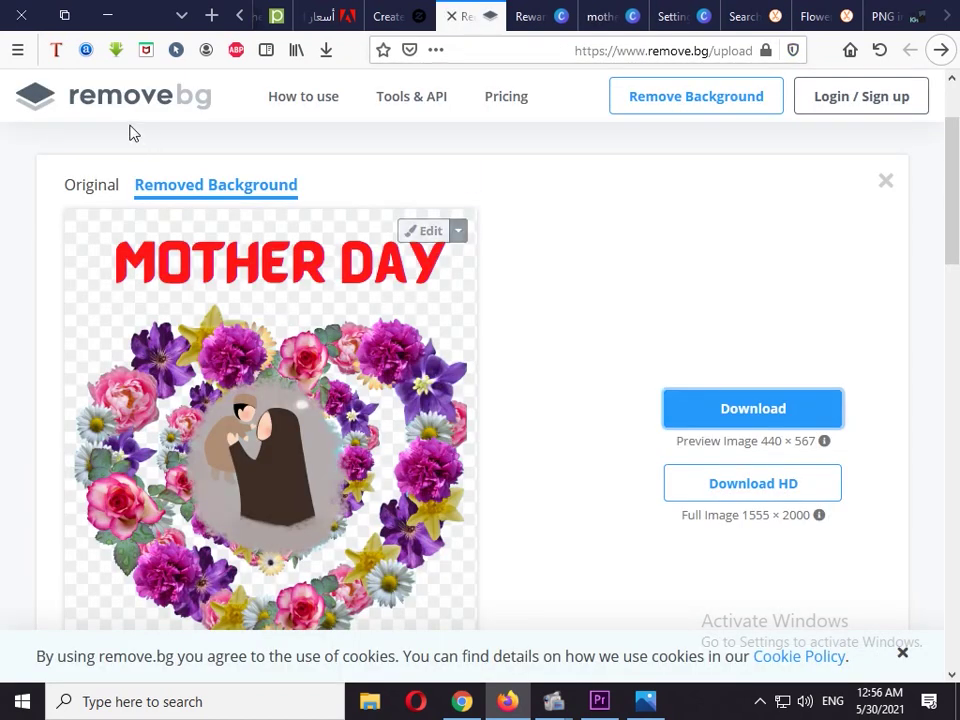
scroll(332, 398, down, 3)
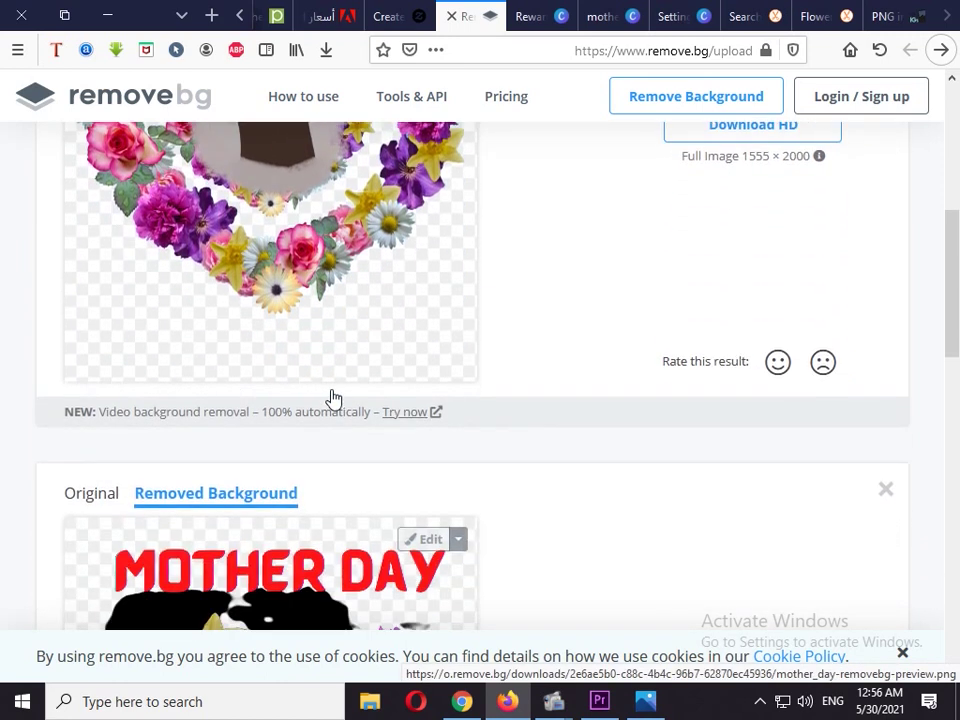
scroll(333, 399, down, 3)
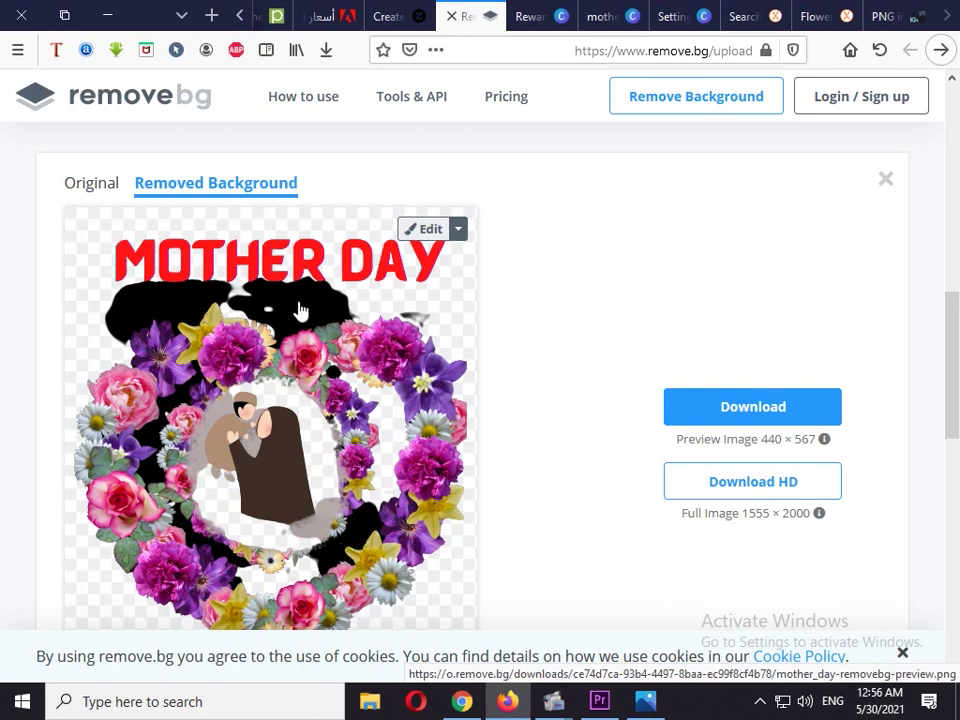
scroll(300, 311, down, 2)
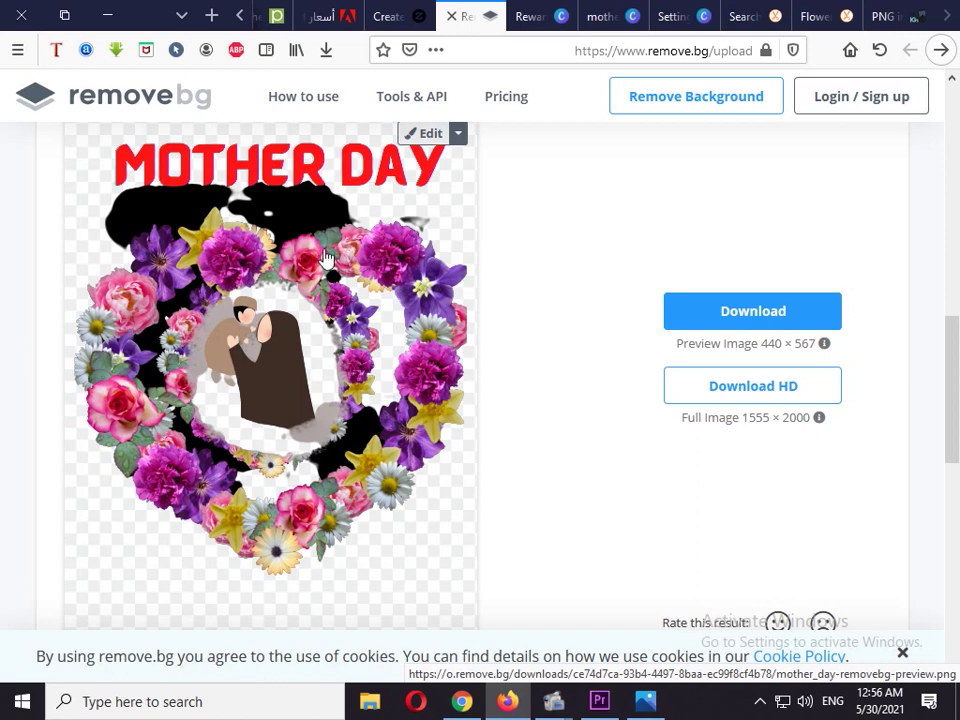